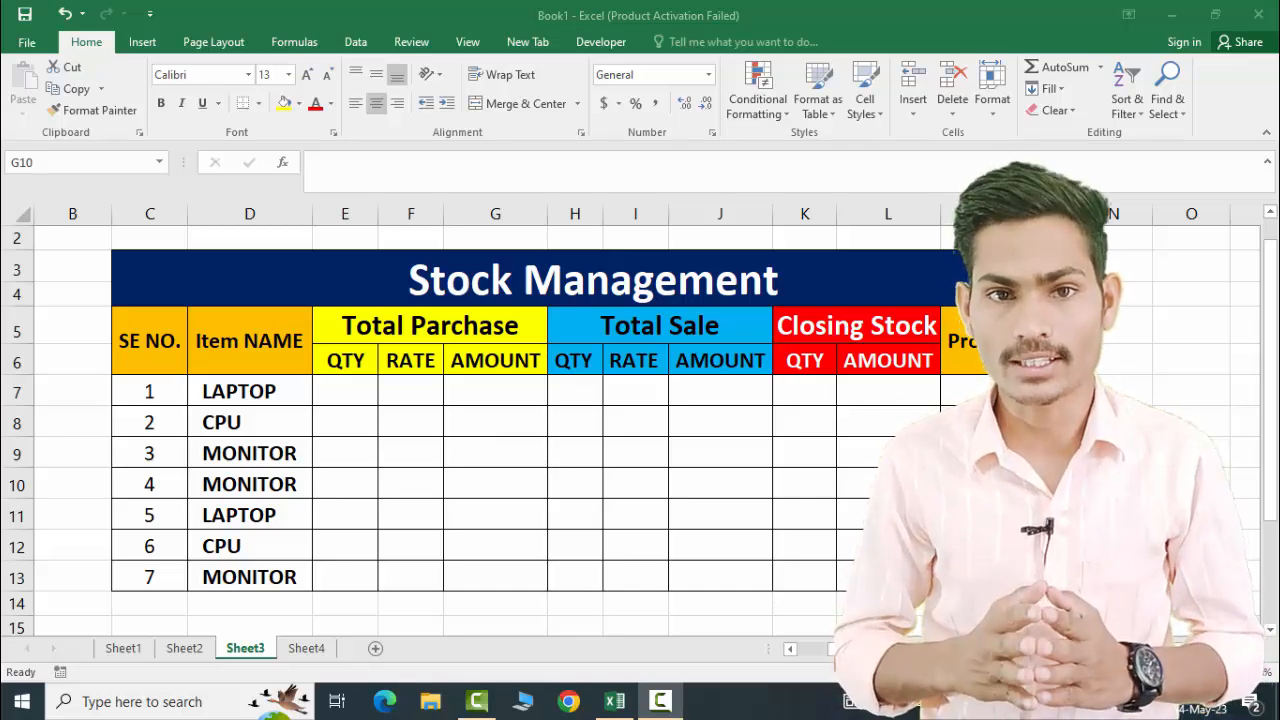
Step: Examine the stock table's title, serial number column and item name column
left_click(504, 457)
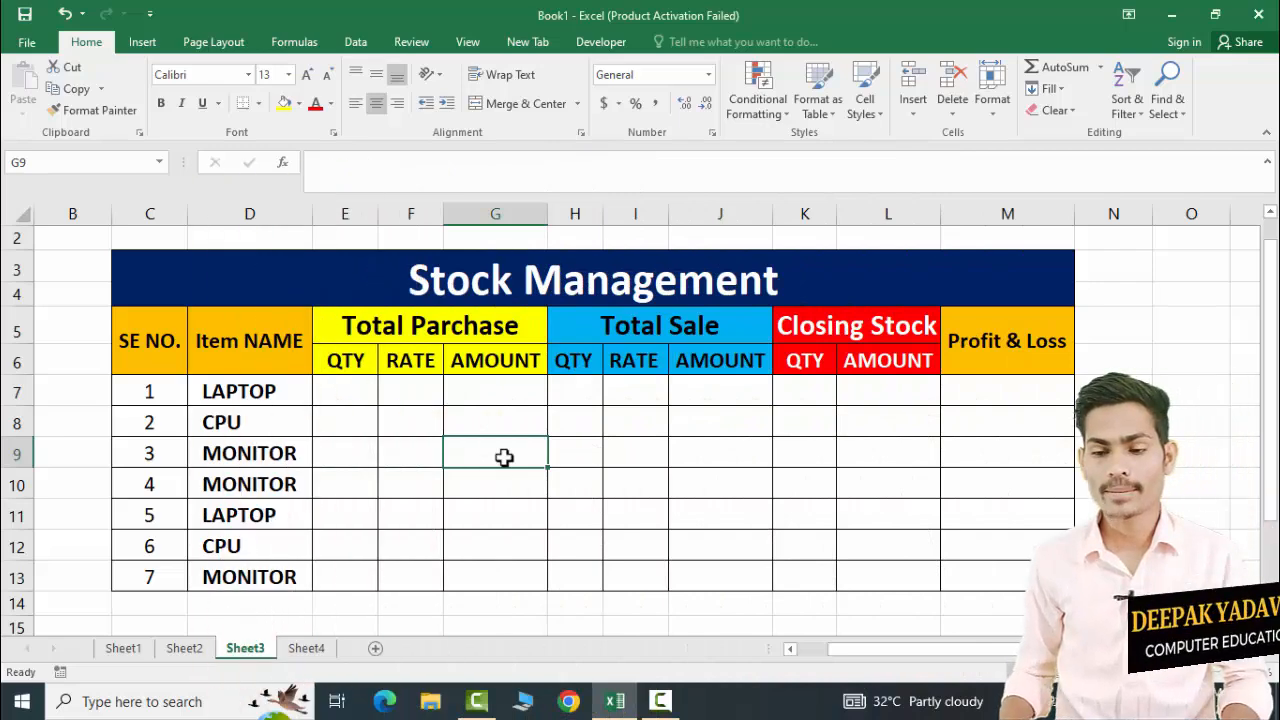
left_click(229, 264)
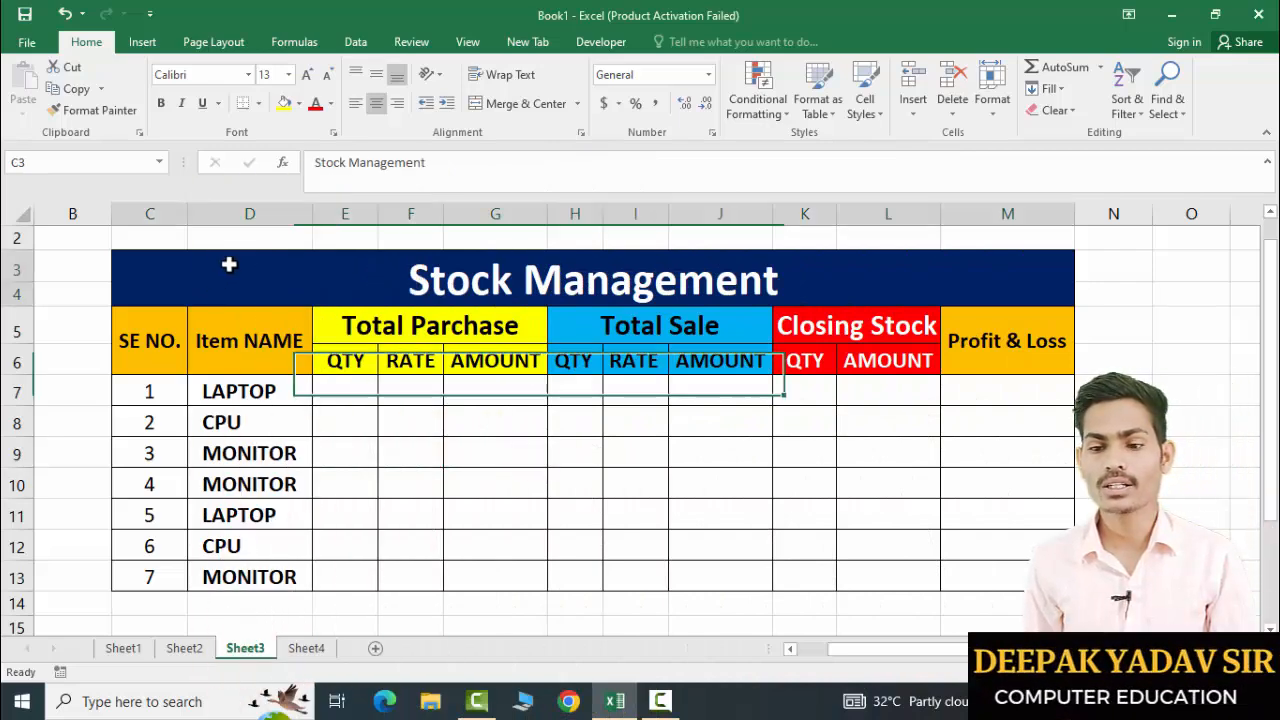
key("Escape")
left_click_drag(294, 277, 320, 567)
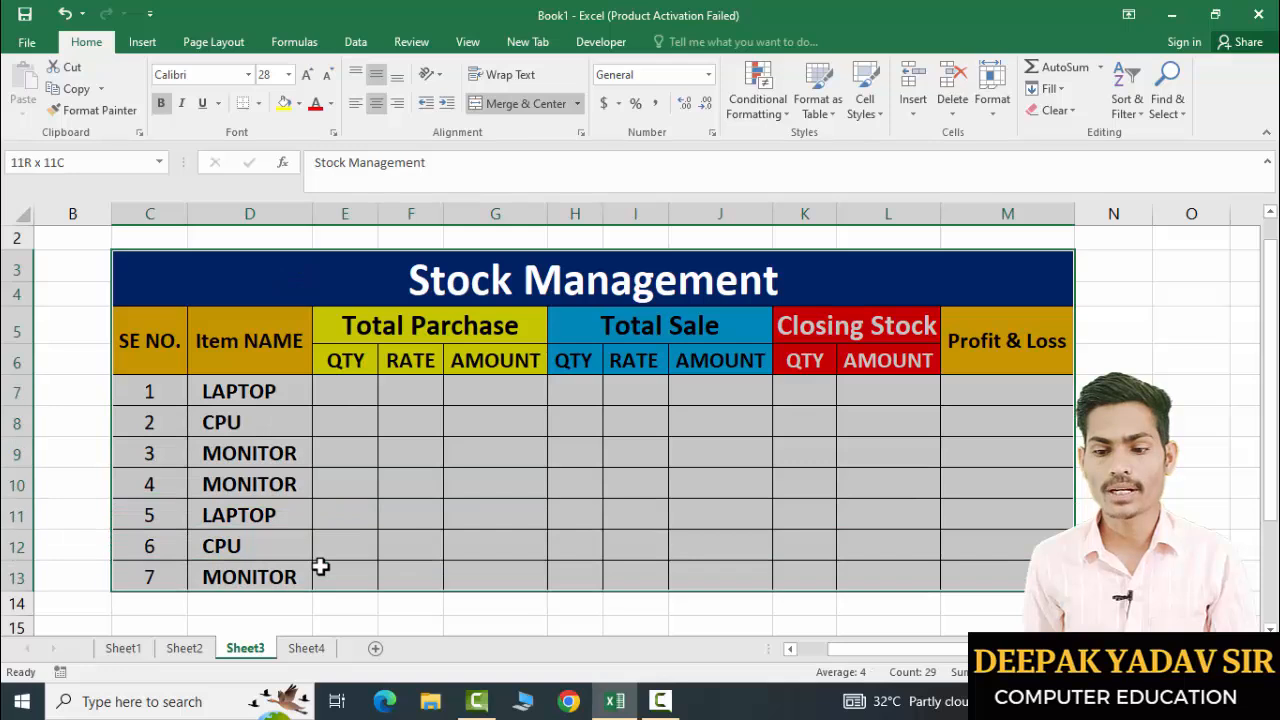
left_click(446, 285)
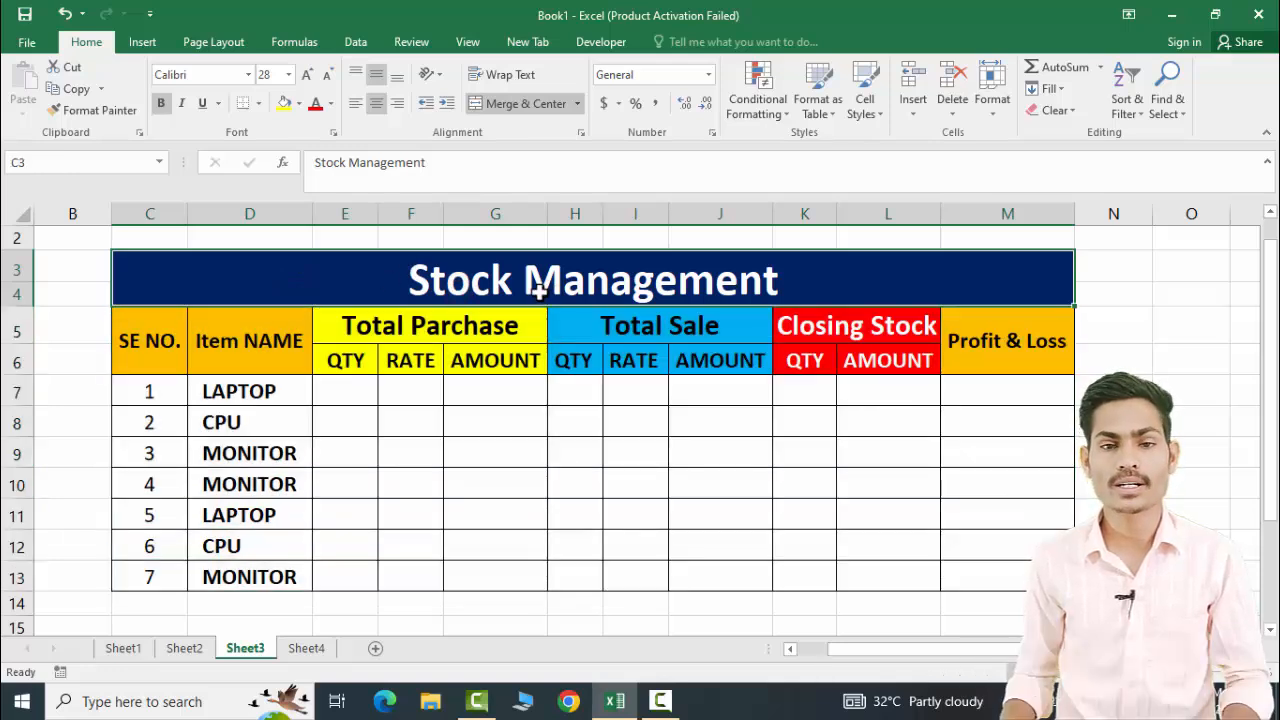
left_click_drag(137, 337, 190, 597)
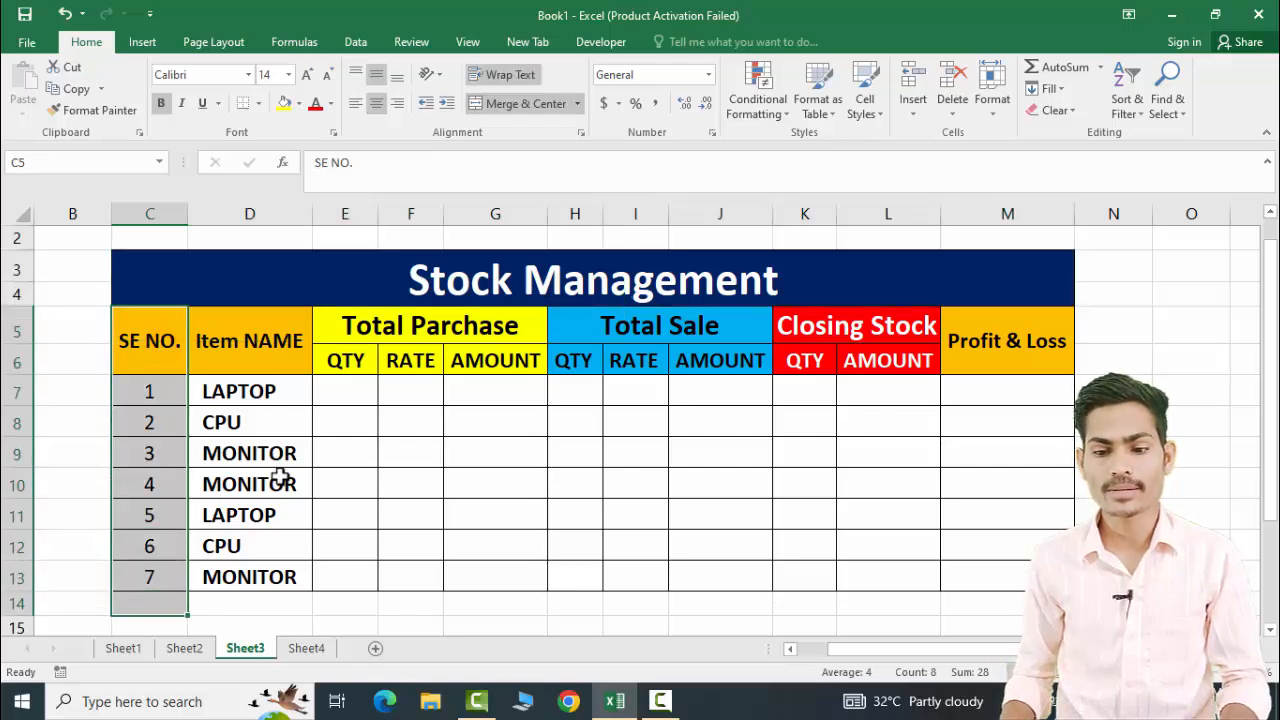
left_click_drag(273, 392, 266, 578)
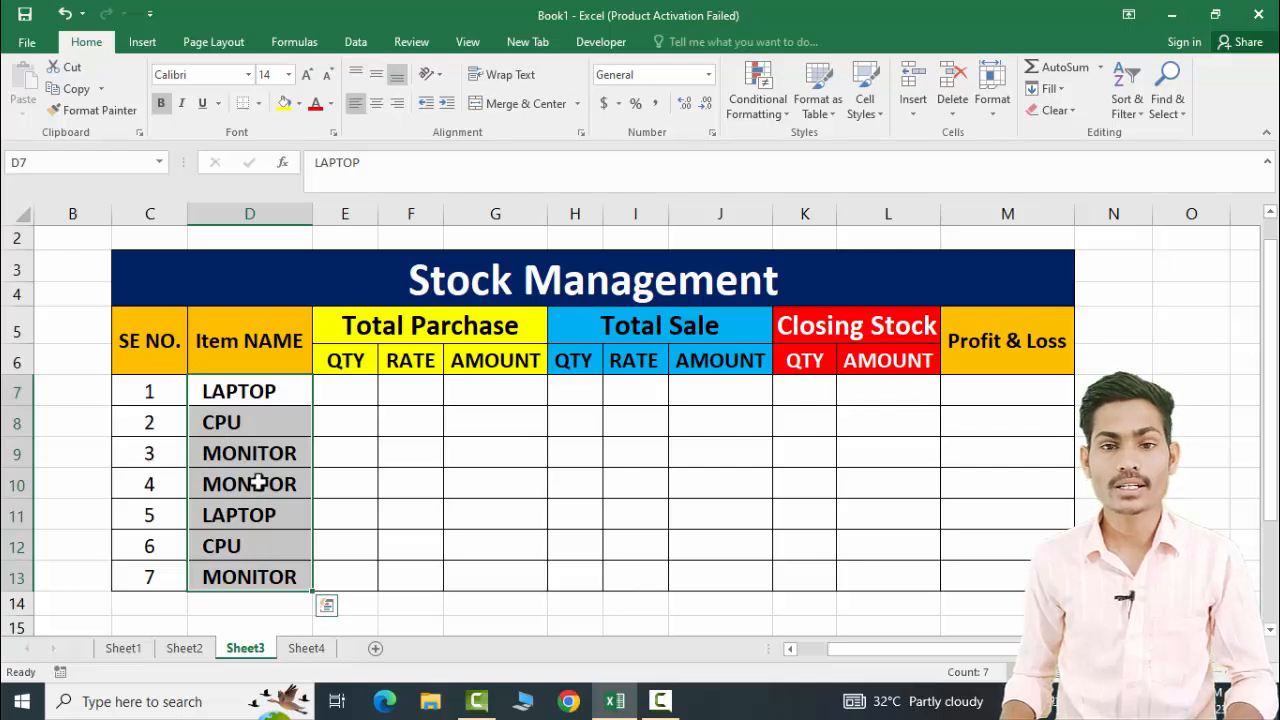
Step: Clear the item names for serial numbers 4 to 7 in cells D10 to D13
left_click(263, 515)
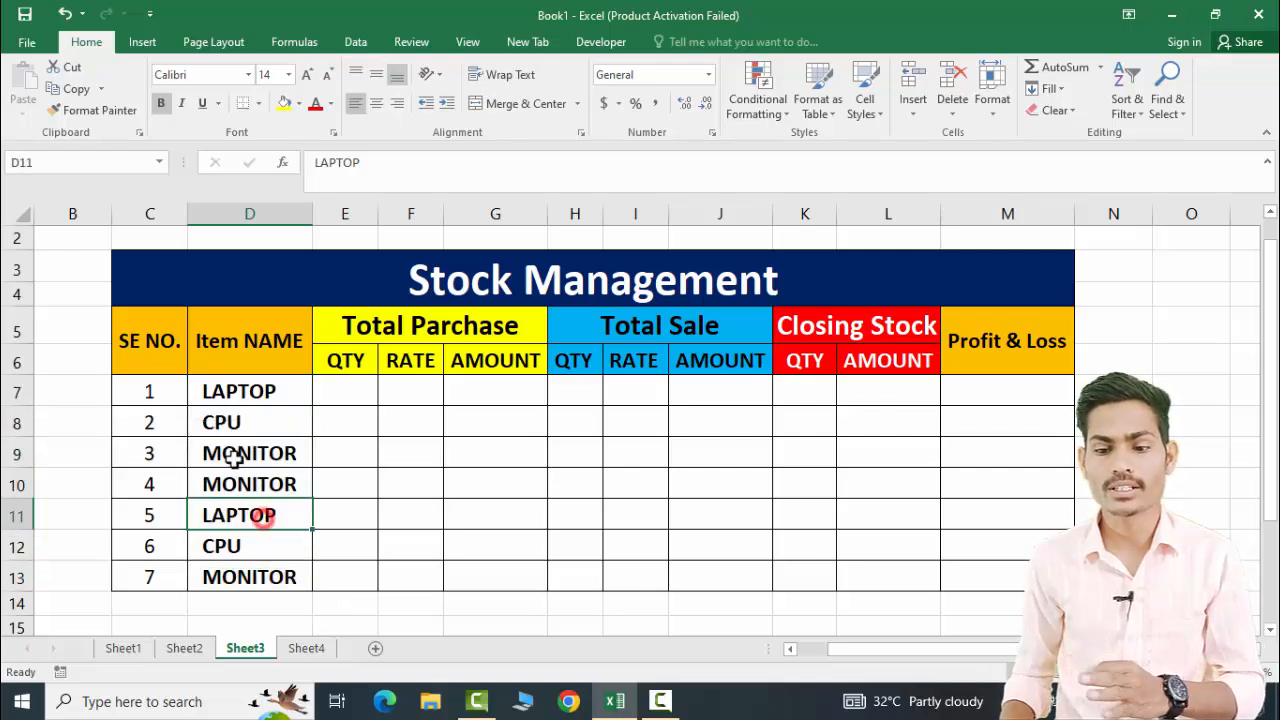
left_click_drag(236, 484, 250, 600)
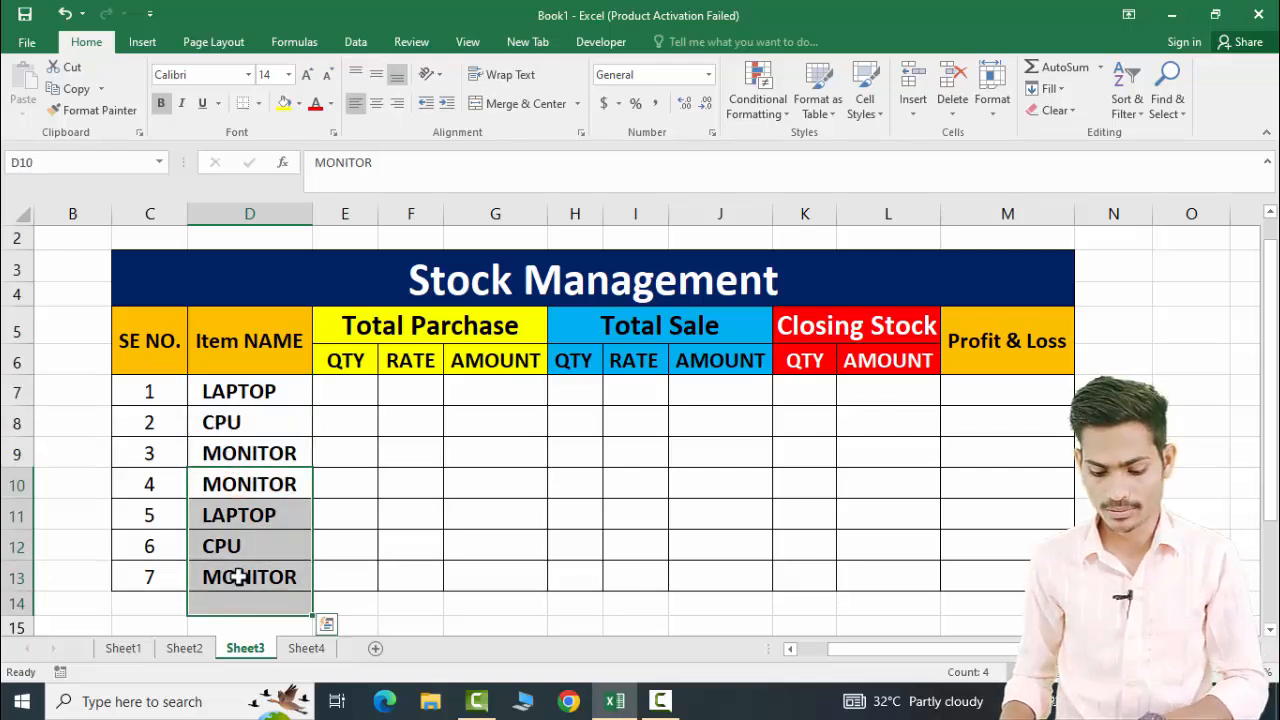
key("Delete")
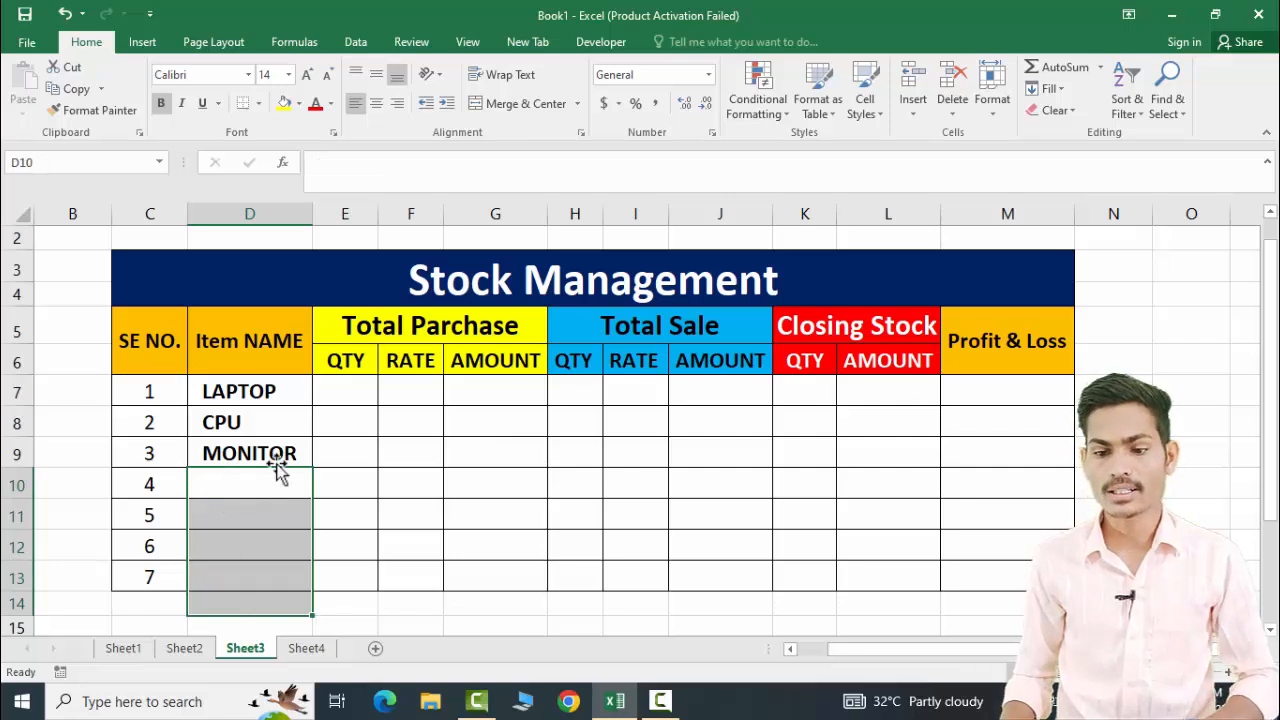
Step: Examine the Total Parchase, Total Sale, Closing Stock and Profit & Loss columns and the remaining item names
left_click(338, 385)
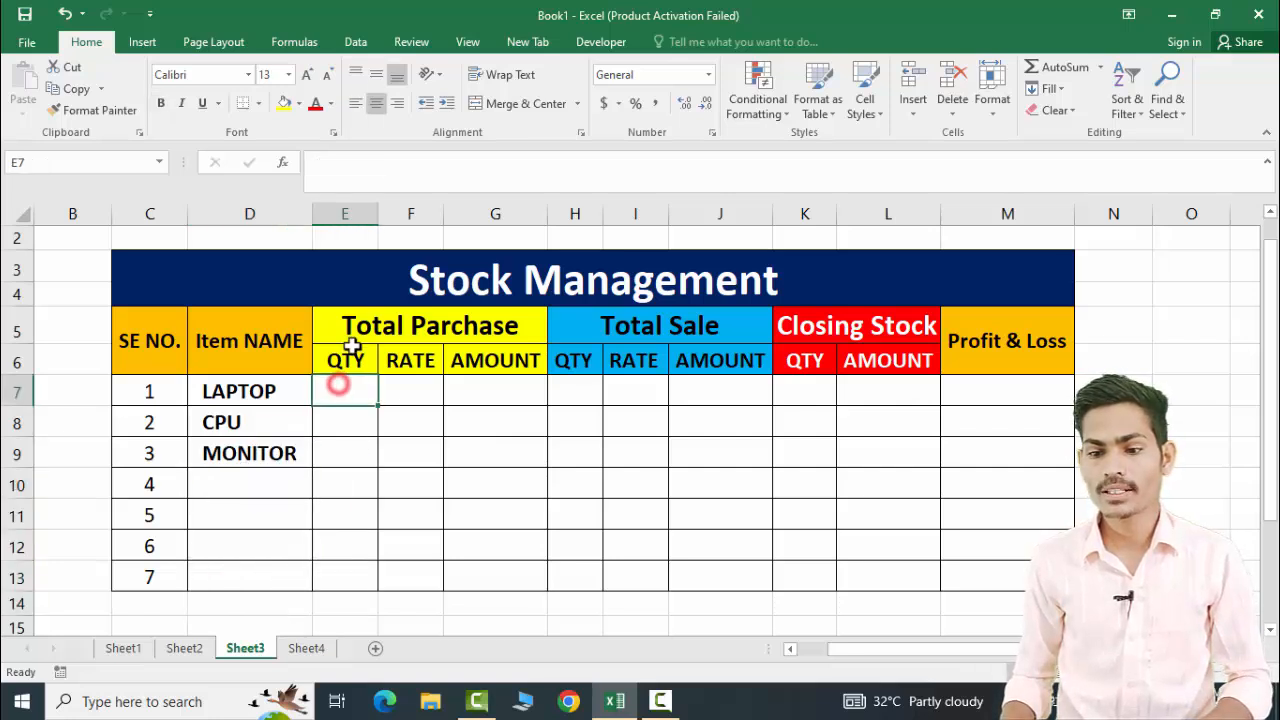
left_click(346, 325)
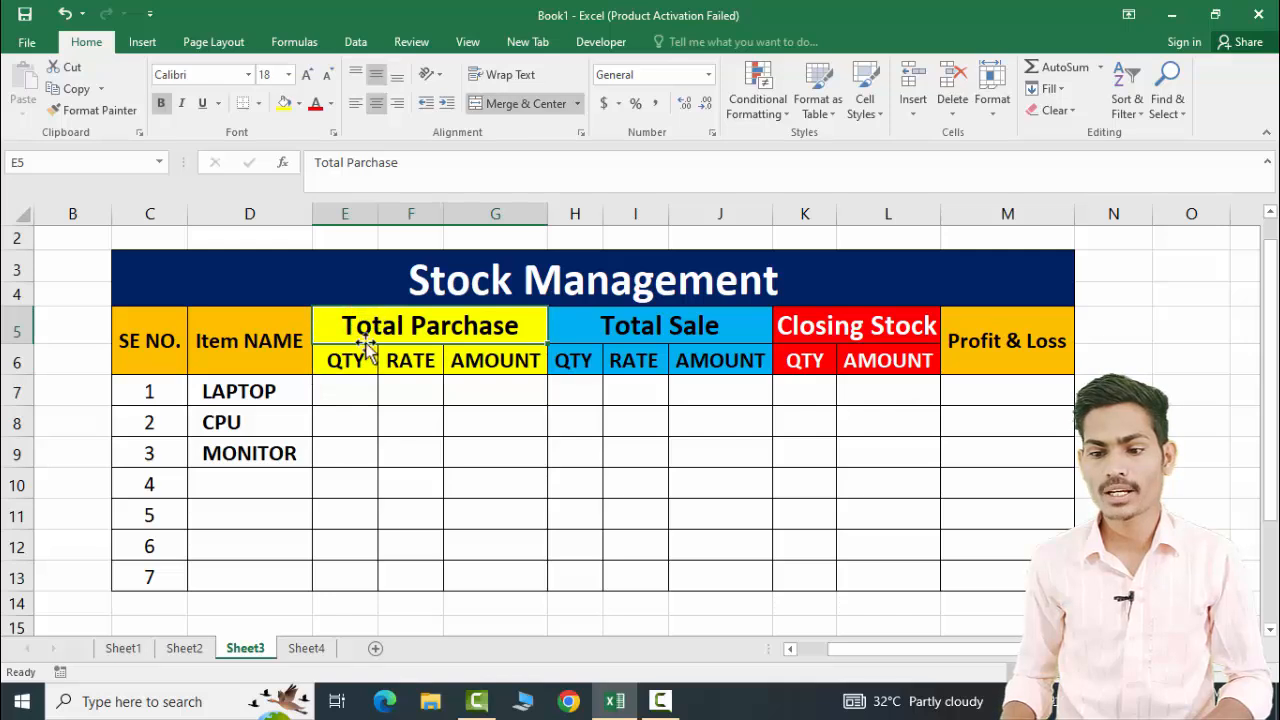
left_click_drag(345, 362, 343, 385)
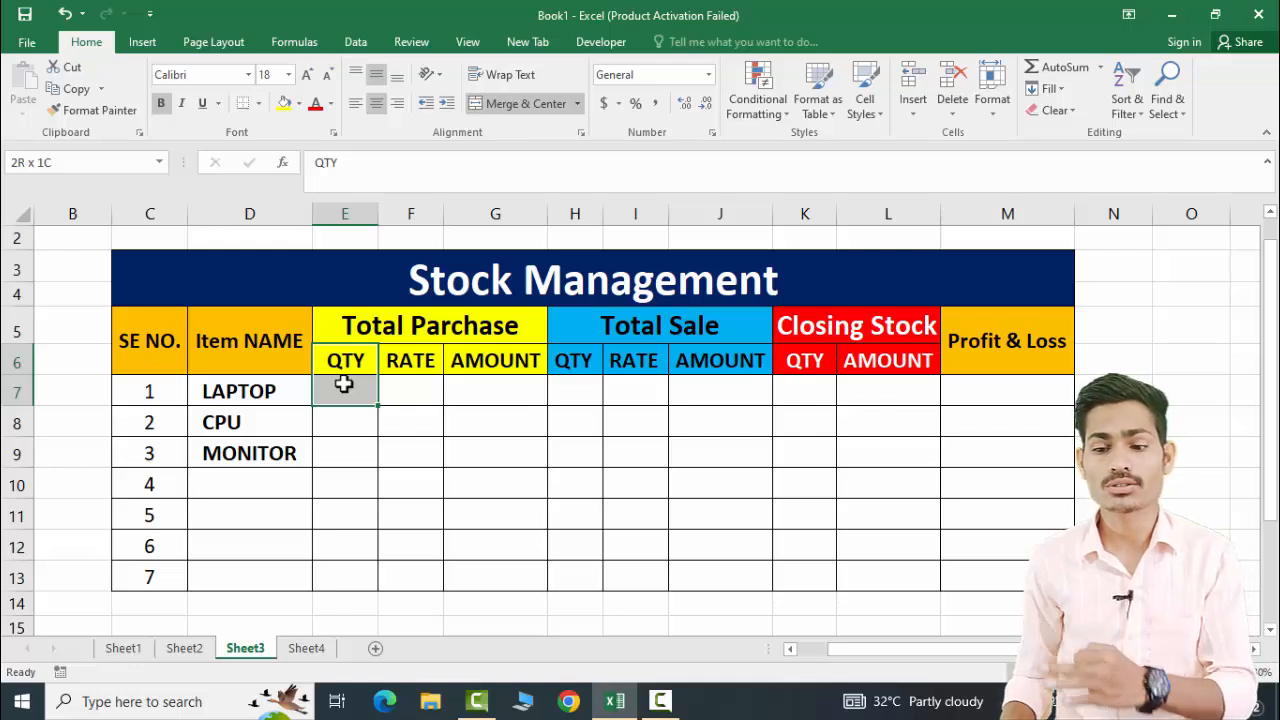
left_click_drag(343, 385, 344, 385)
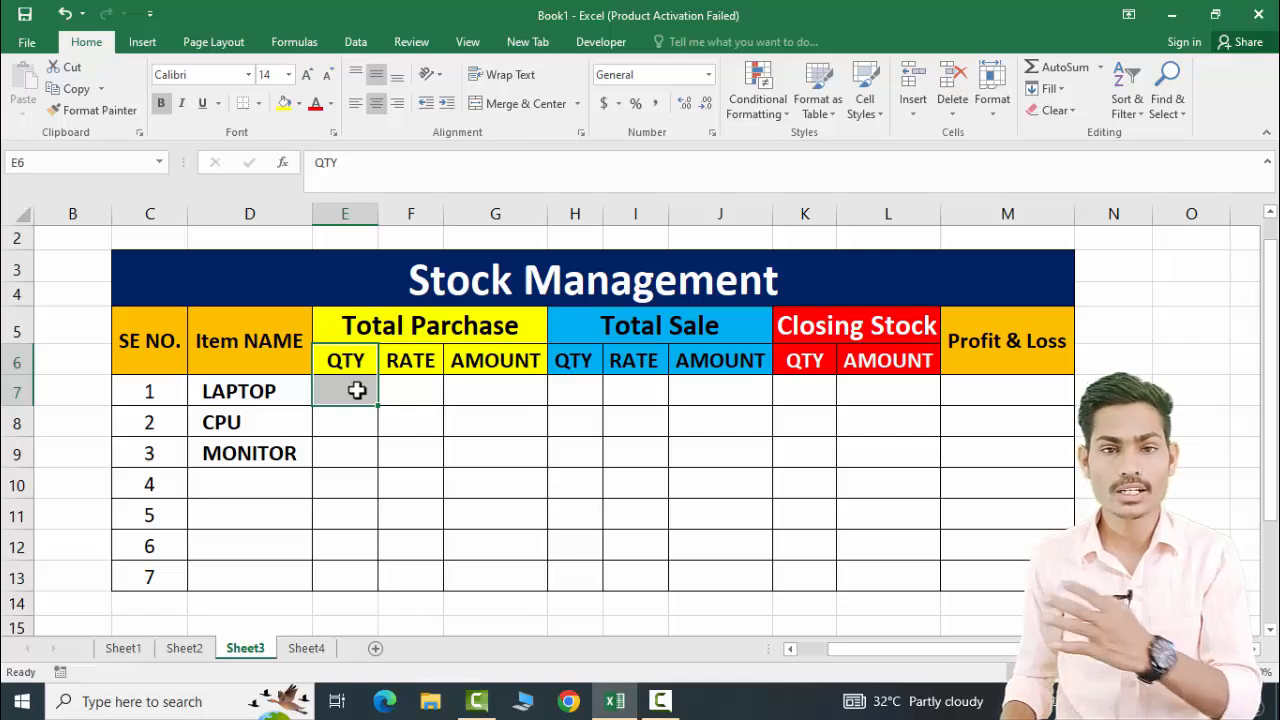
left_click(415, 393)
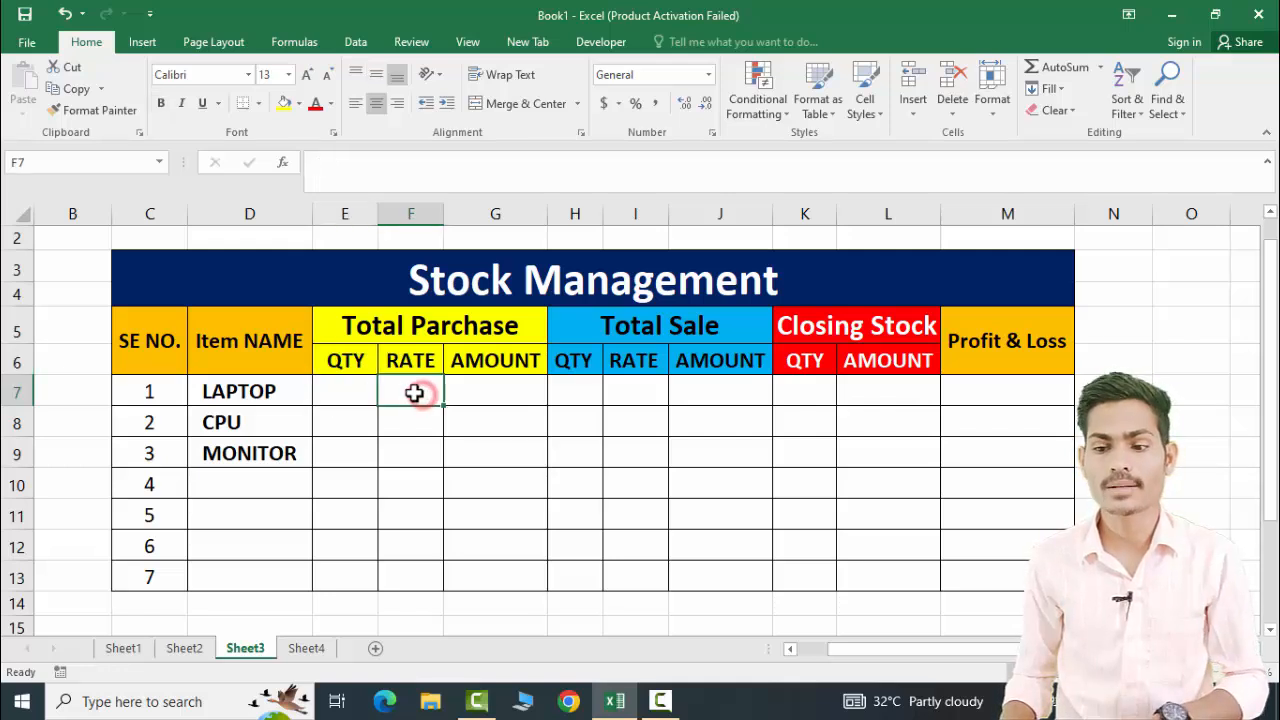
left_click(484, 393)
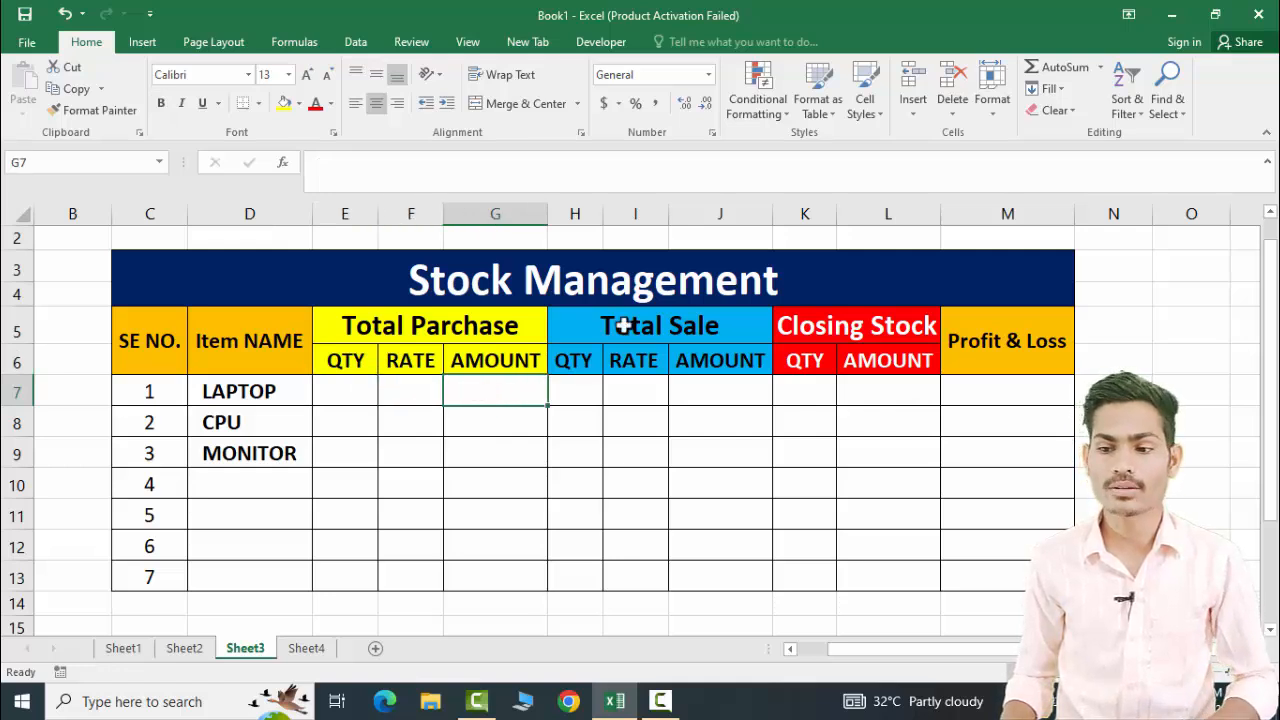
left_click_drag(614, 325, 622, 392)
left_click_drag(368, 336, 392, 435)
left_click_drag(594, 331, 637, 435)
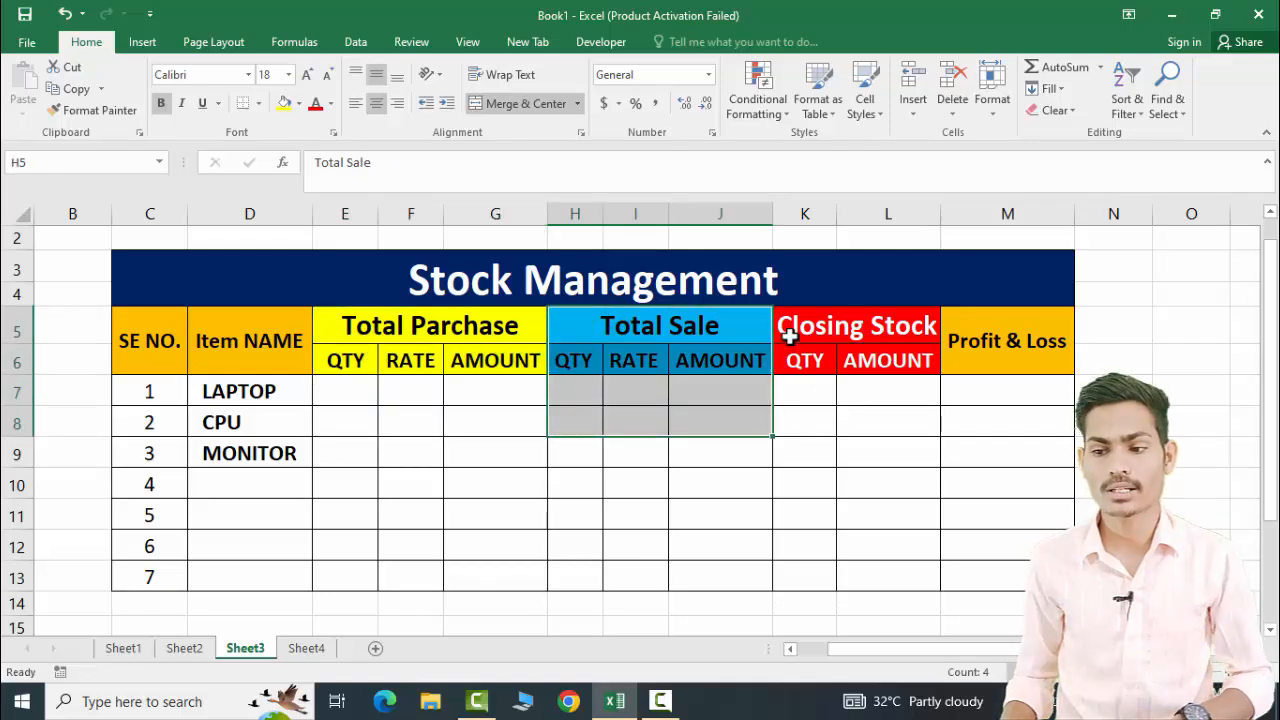
left_click_drag(800, 326, 800, 429)
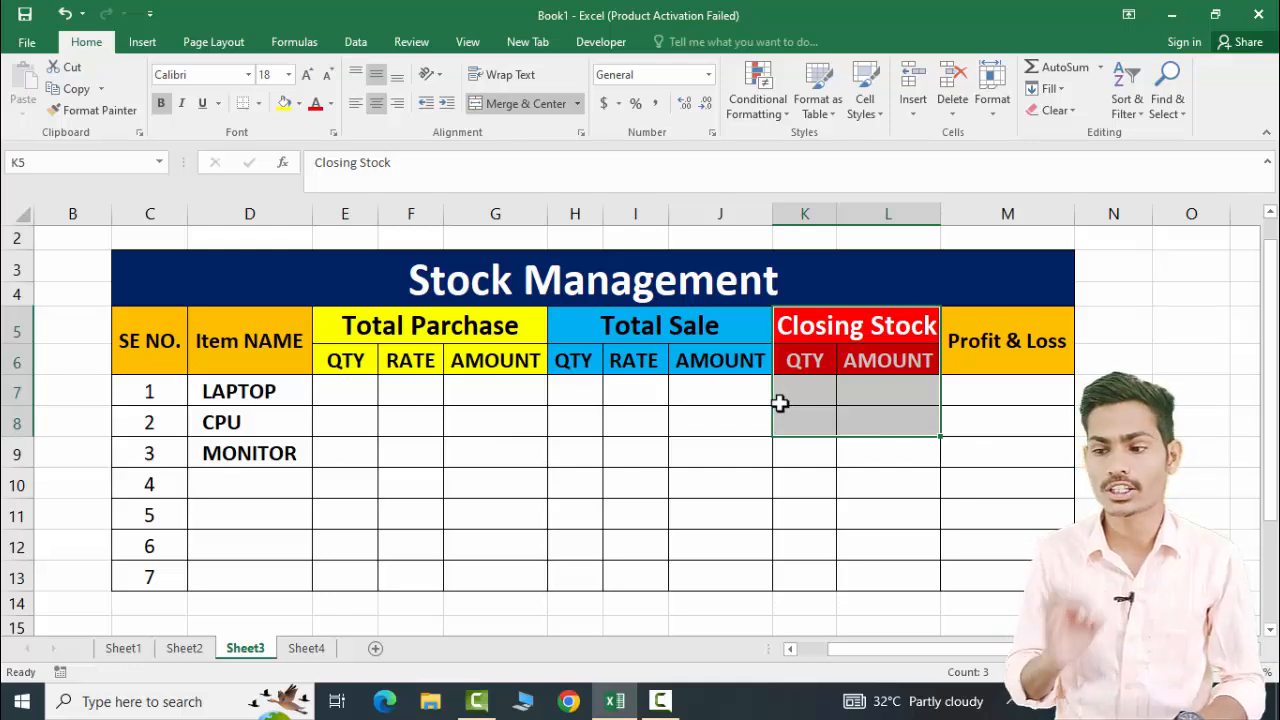
left_click(992, 400)
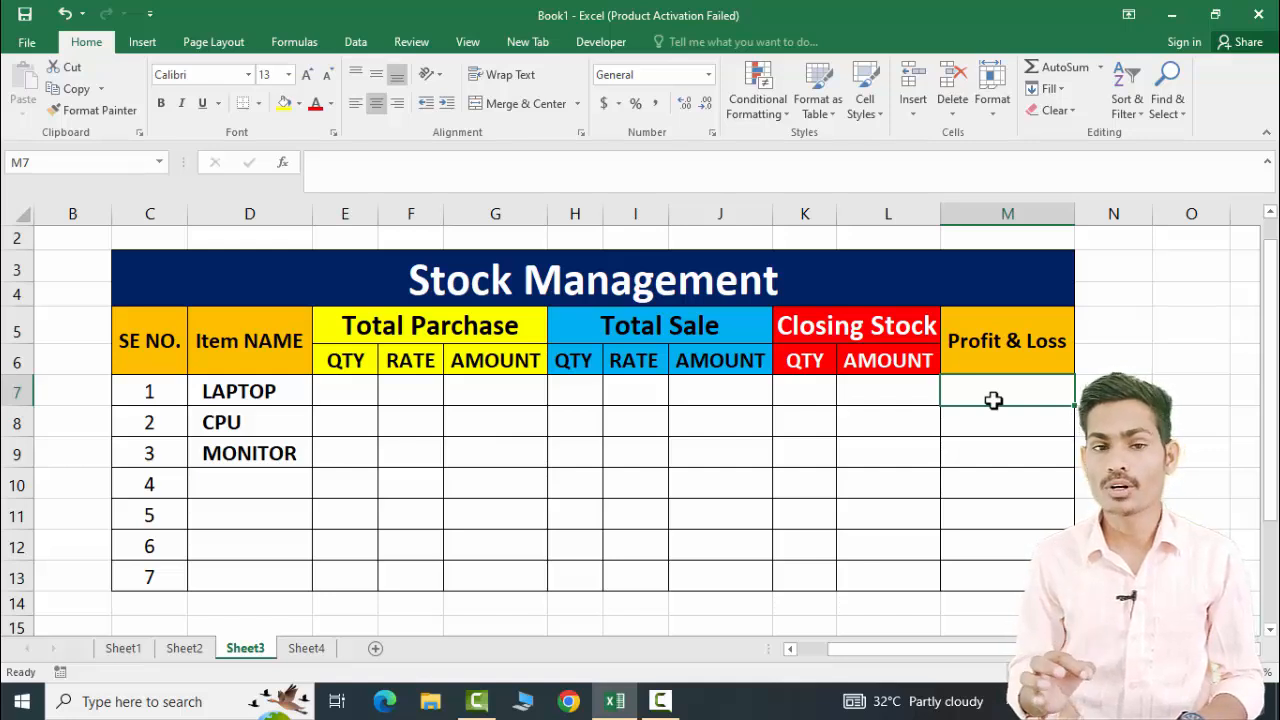
left_click_drag(345, 391, 719, 429)
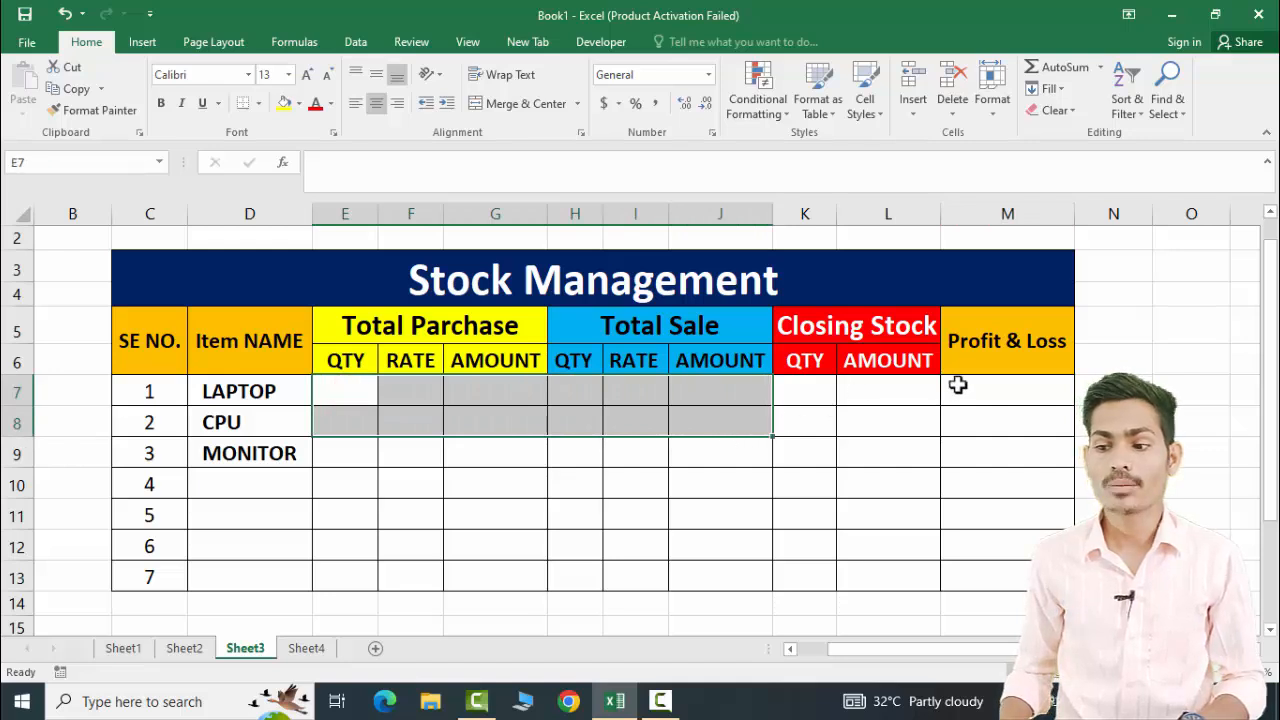
left_click(991, 386)
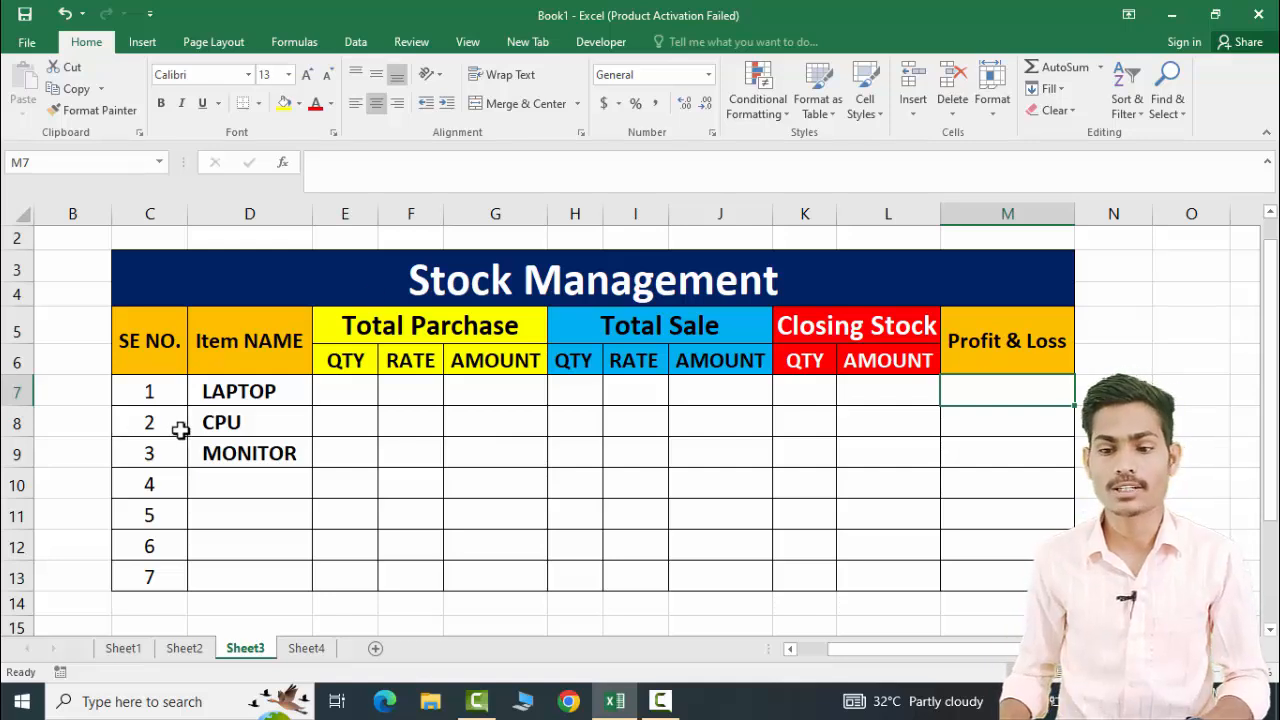
left_click(215, 394)
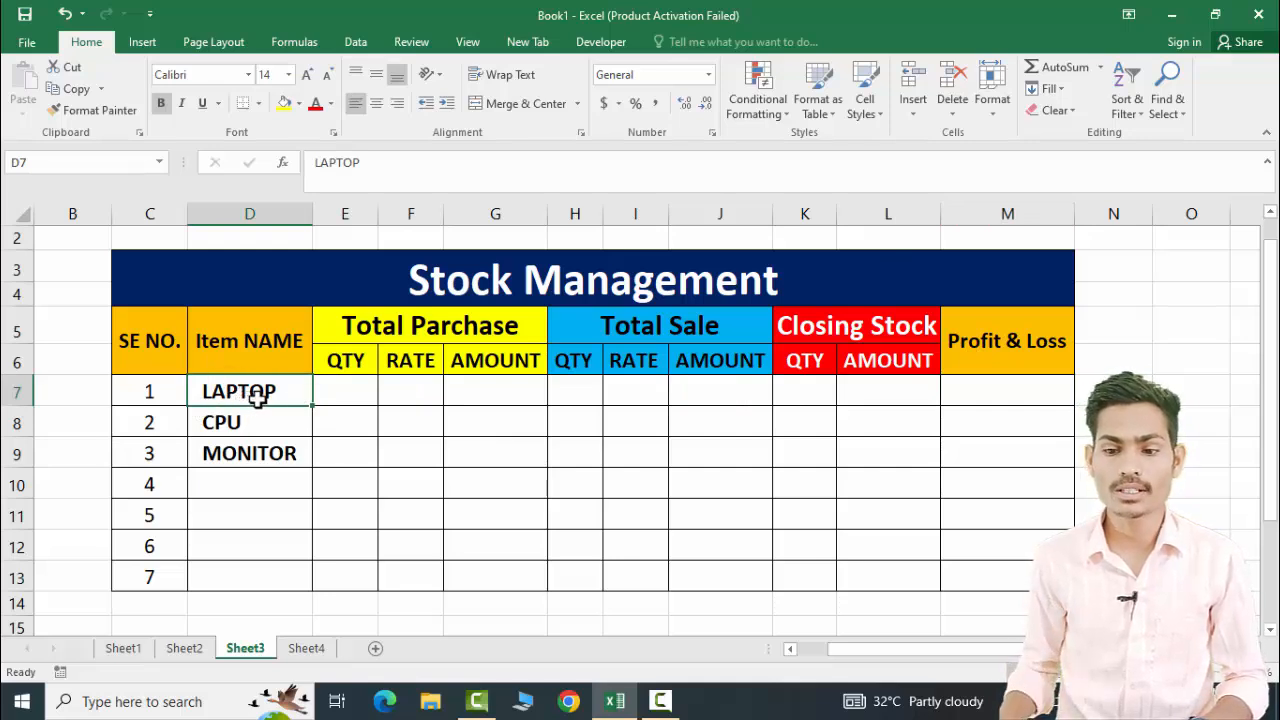
left_click(240, 420)
left_click(258, 472)
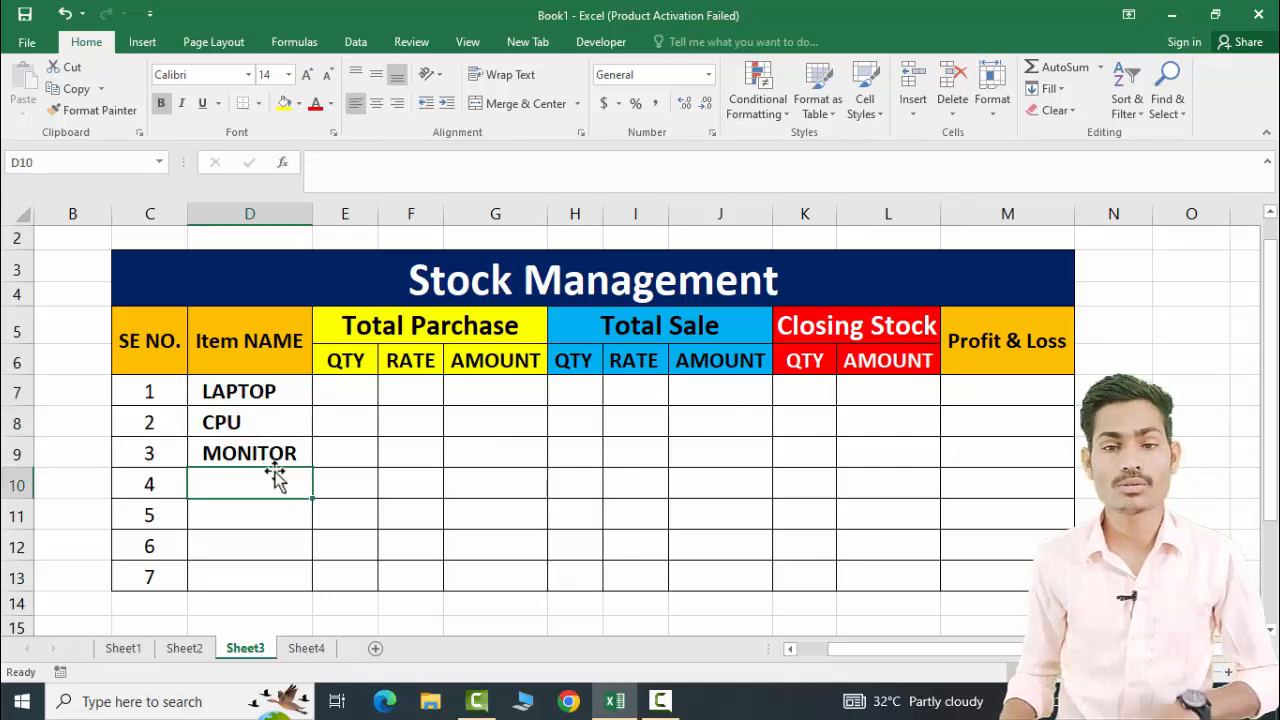
Step: Enter the laptop's purchase quantity 20 in E7 and purchase rate 35000 in F7
left_click(345, 390)
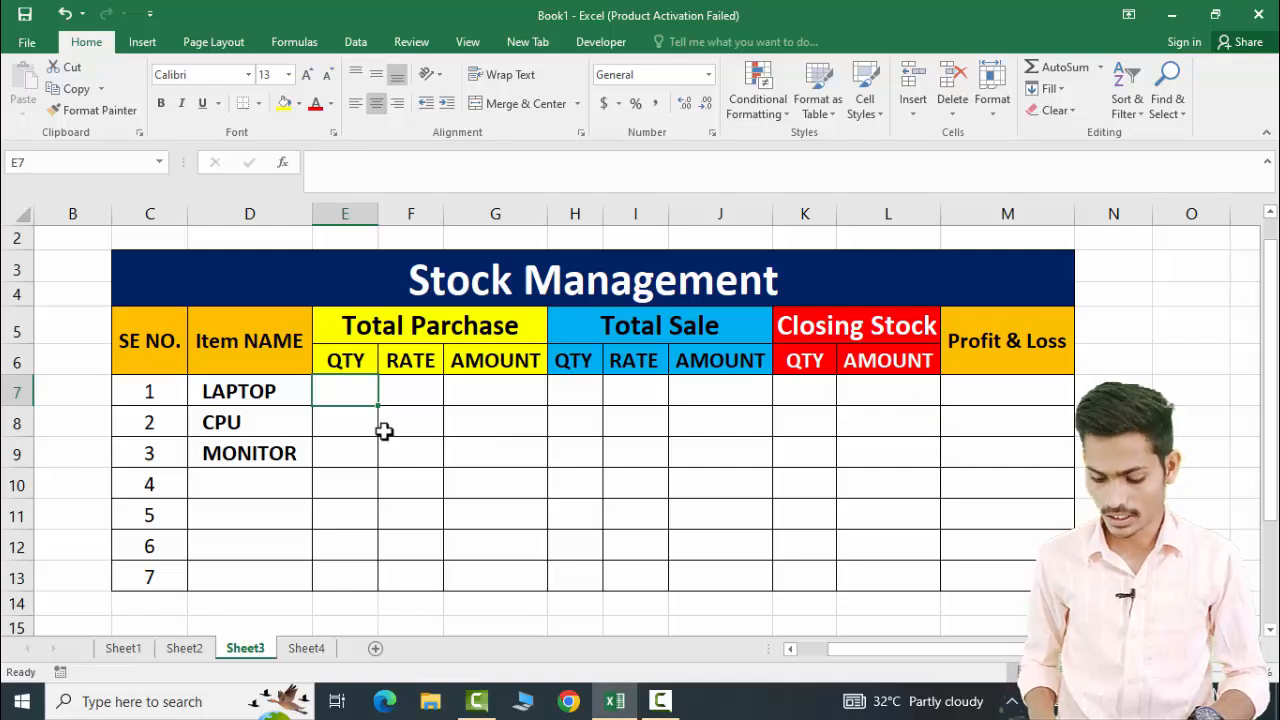
type("20")
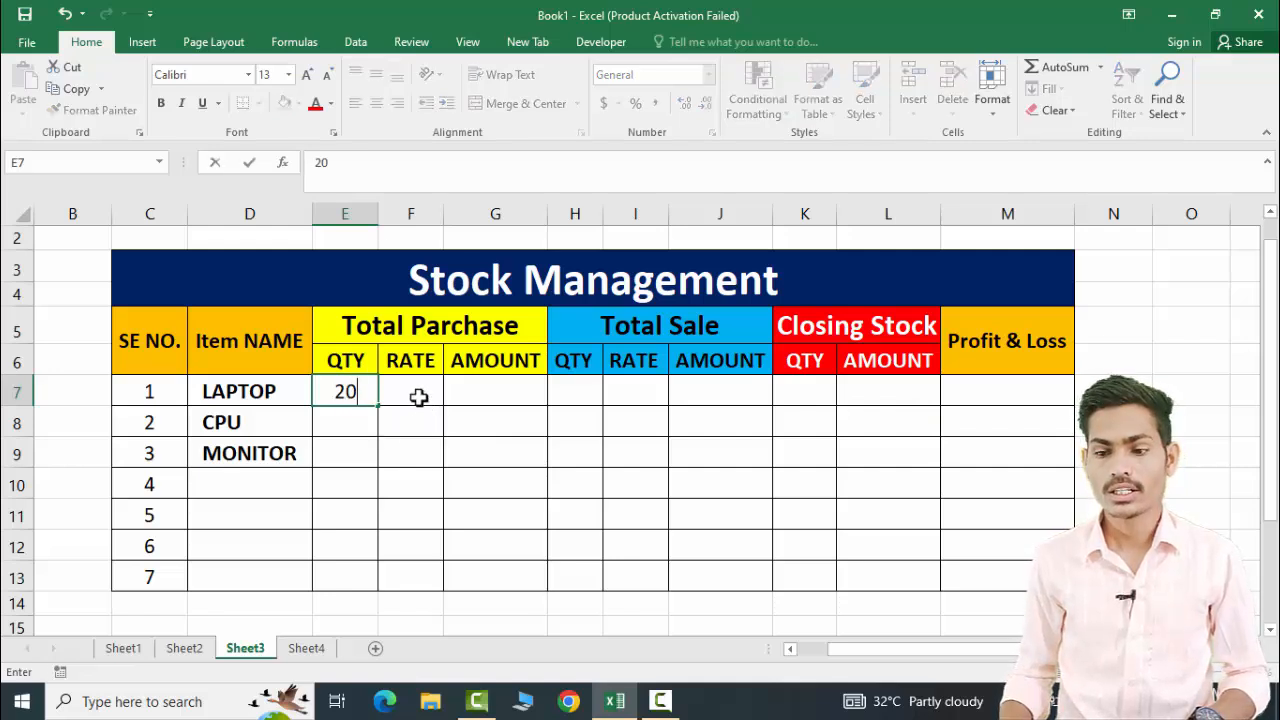
left_click(418, 397)
type("35")
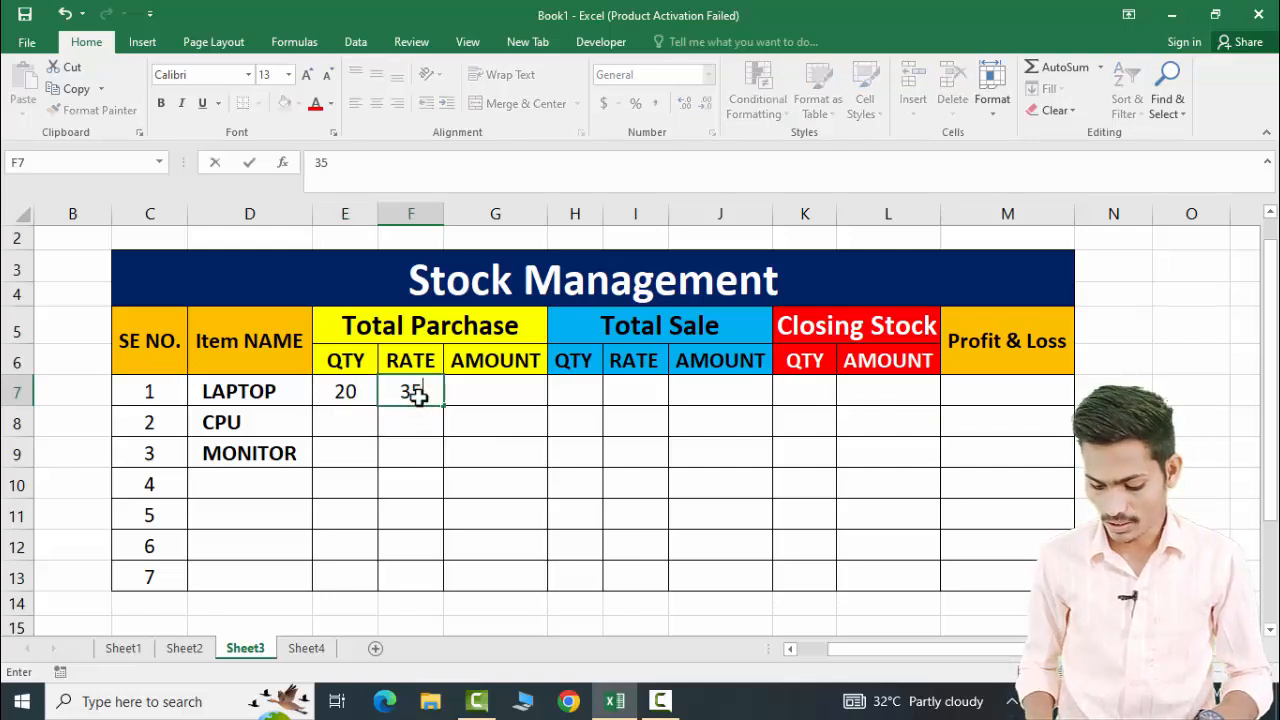
type("000")
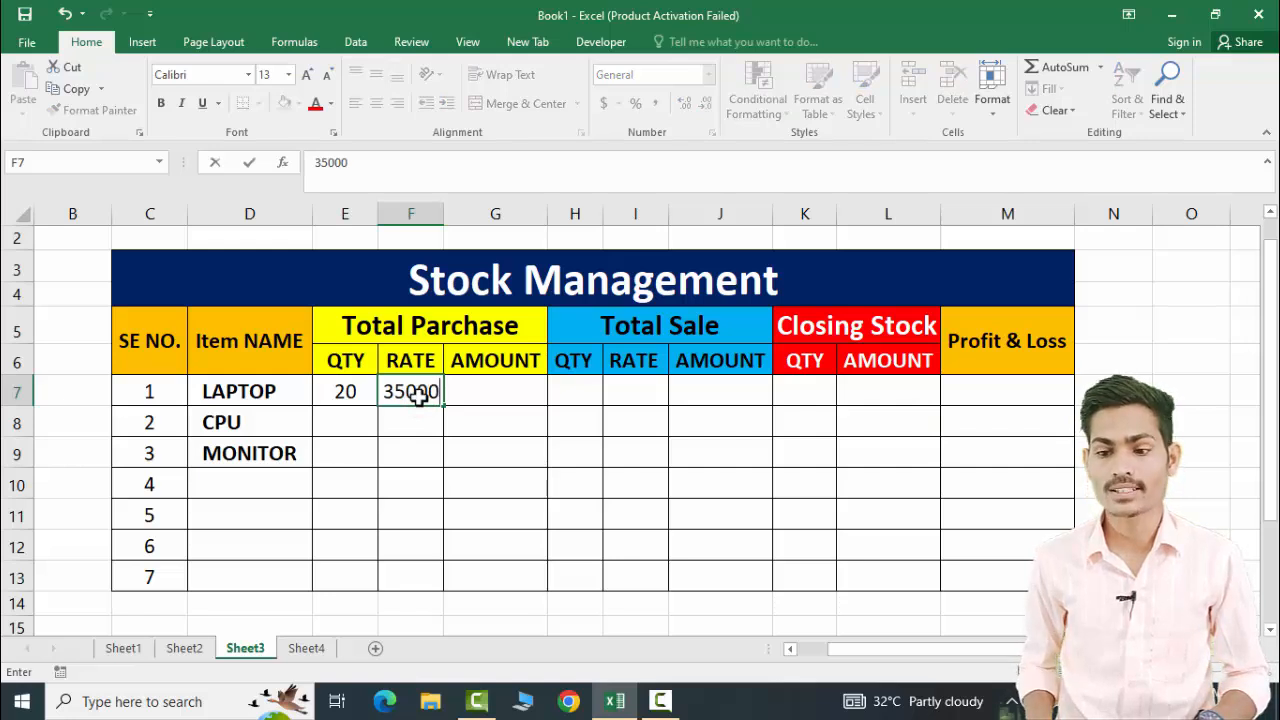
key("ctrl+Return")
Step: Calculate the laptop's purchase amount in G7 by multiplying rate by quantity with =F7*E7
left_click(490, 392)
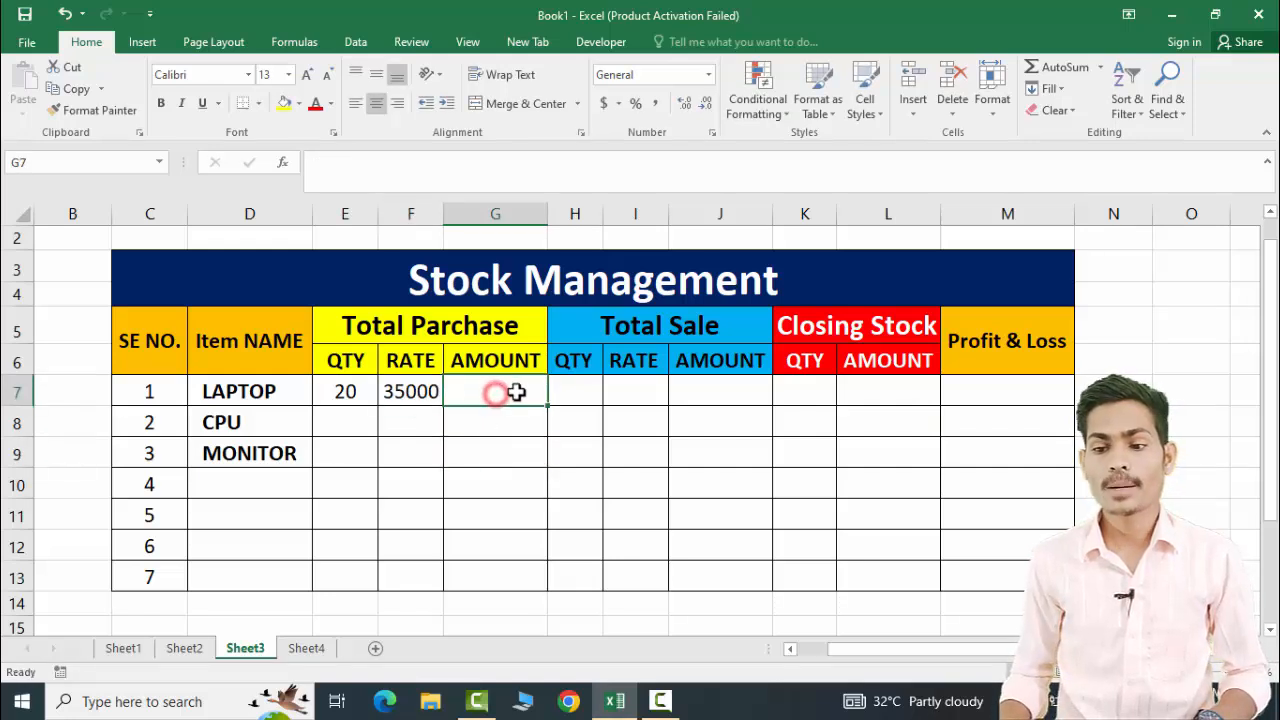
left_click_drag(335, 392, 405, 391)
left_click(506, 391)
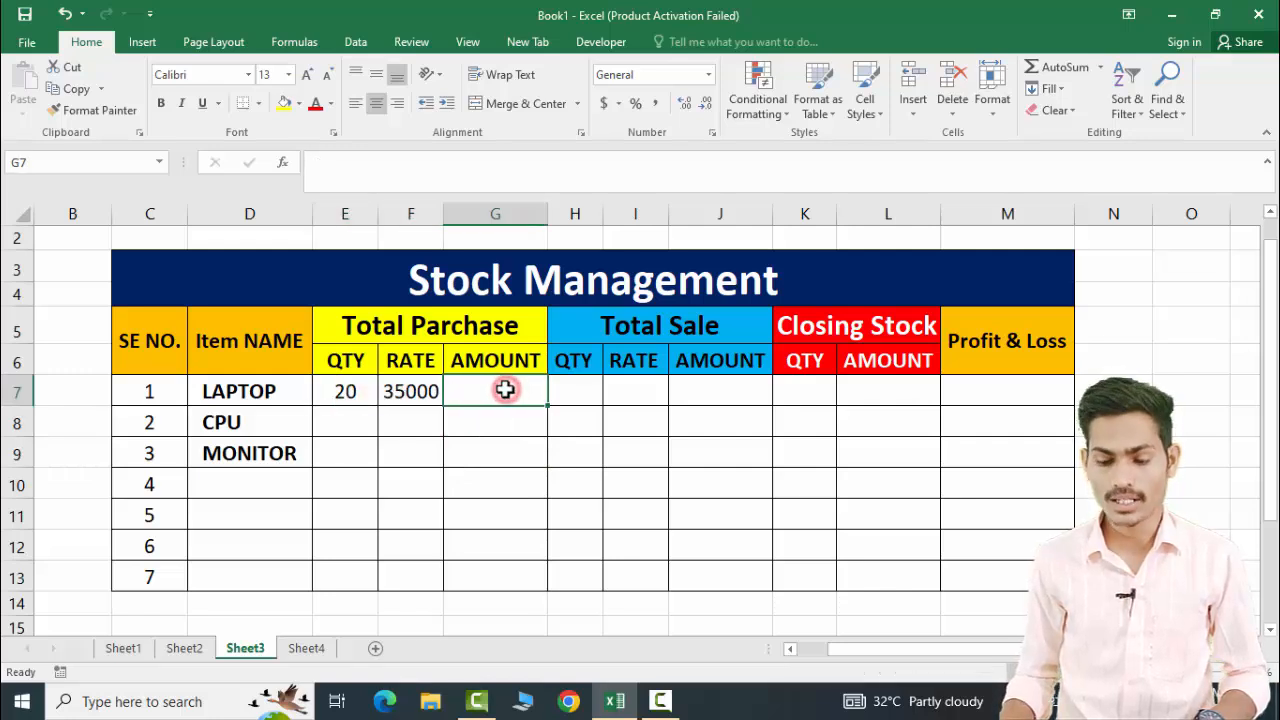
type("=")
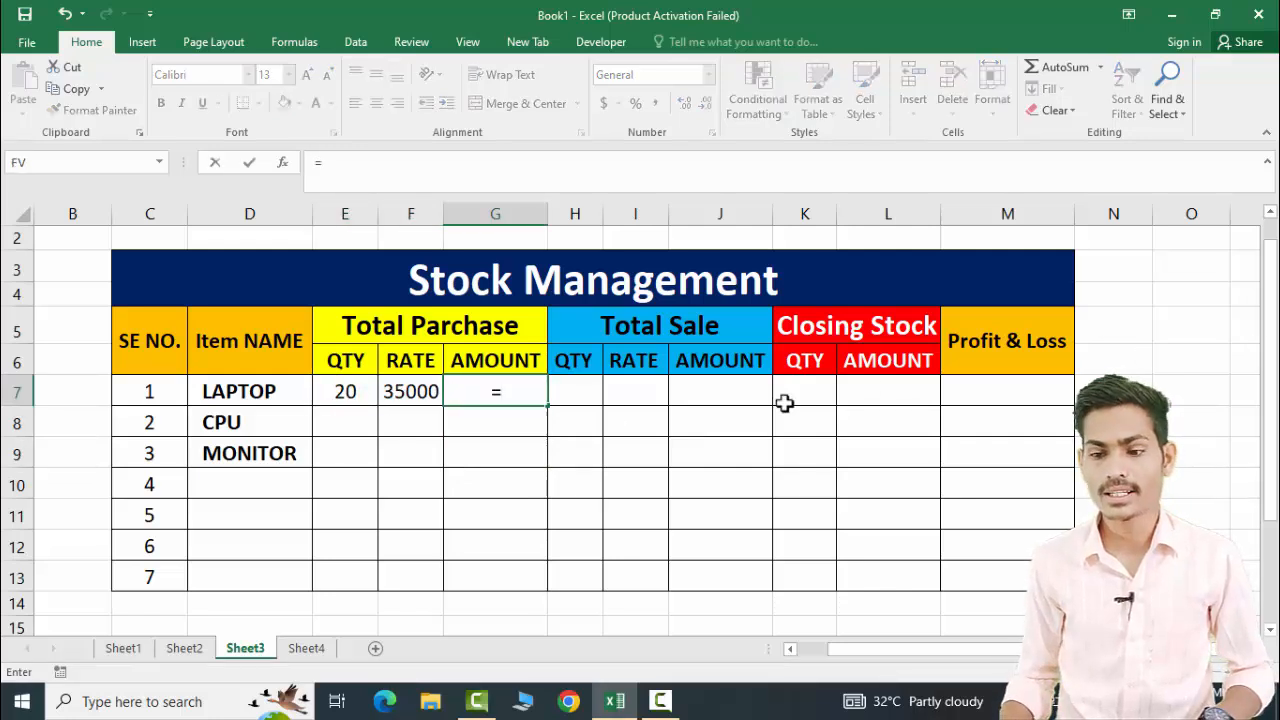
left_click(405, 392)
type("*")
left_click(361, 392)
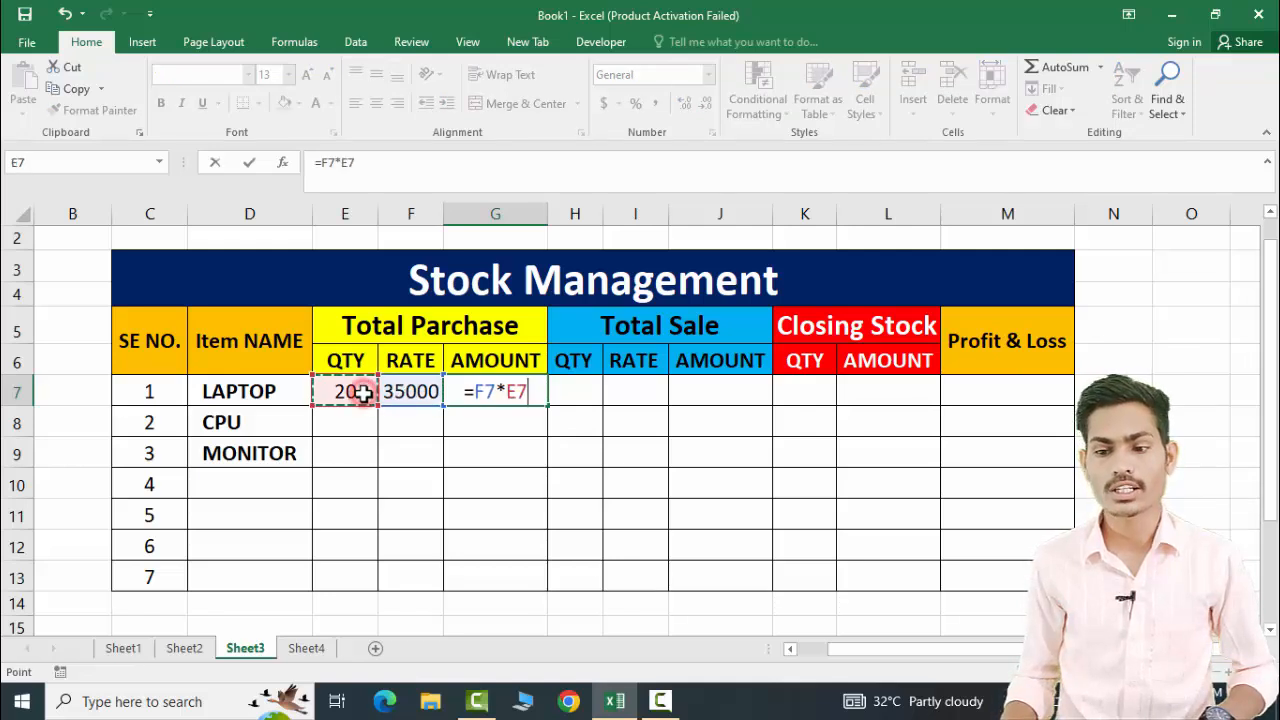
key("Return")
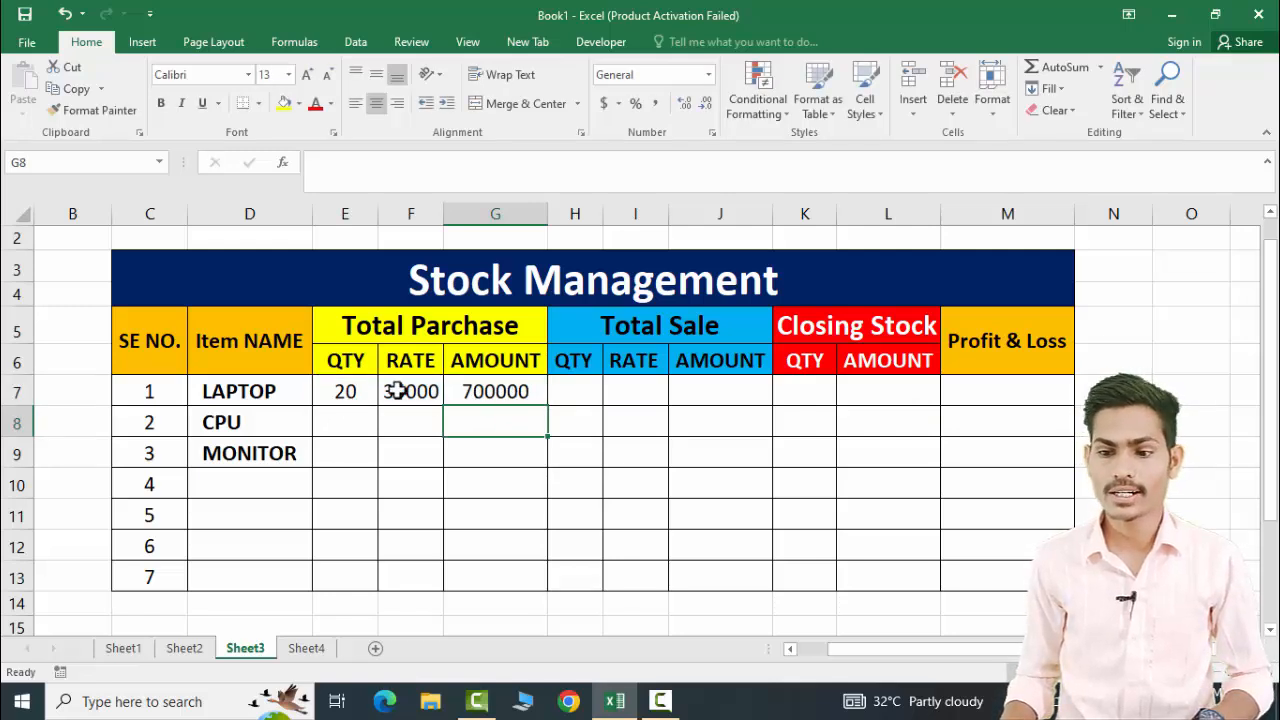
Step: Enter 10 as the laptop's sale quantity in H7 under Total Sale
left_click(578, 390)
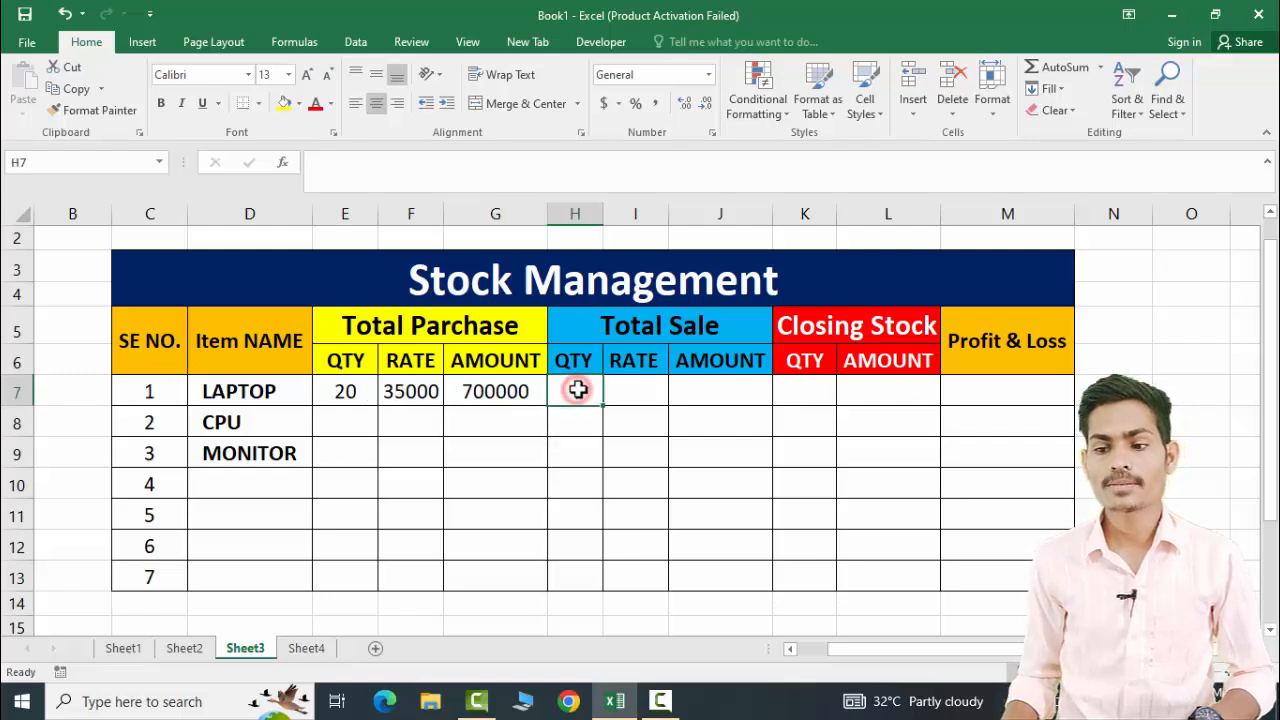
left_click_drag(603, 335, 634, 394)
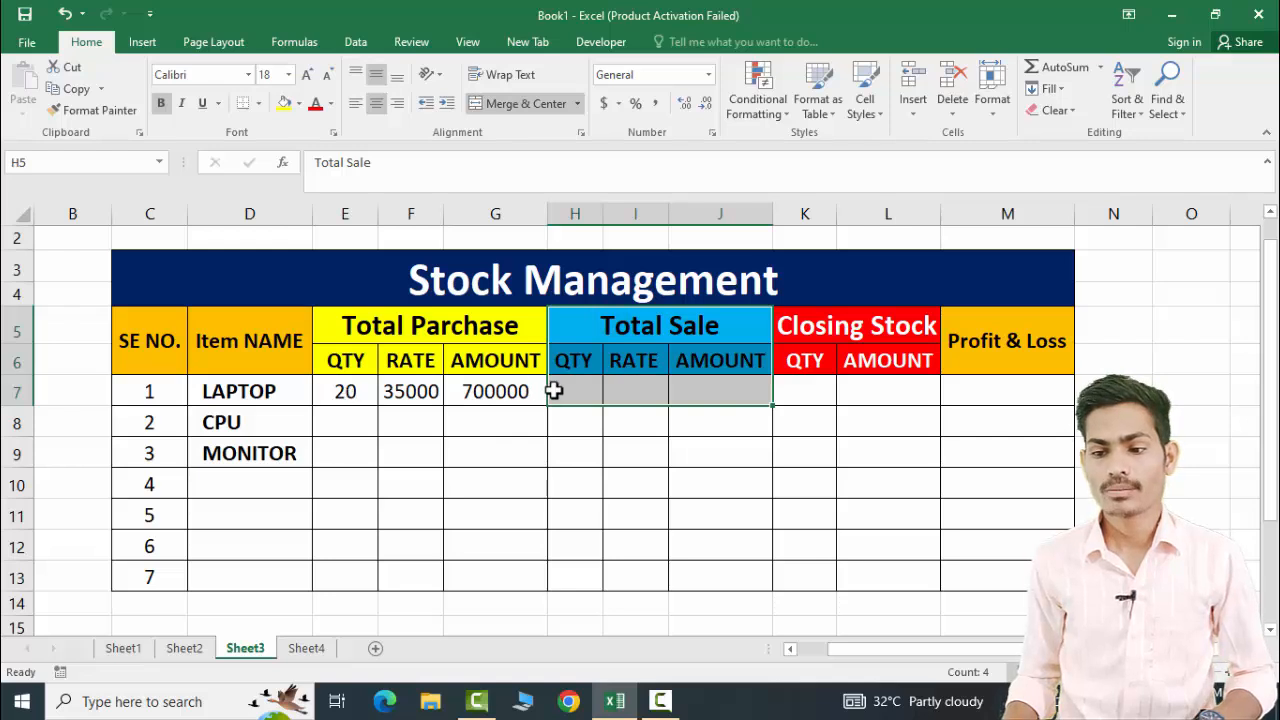
left_click_drag(262, 395, 460, 391)
left_click(270, 391)
left_click(362, 391)
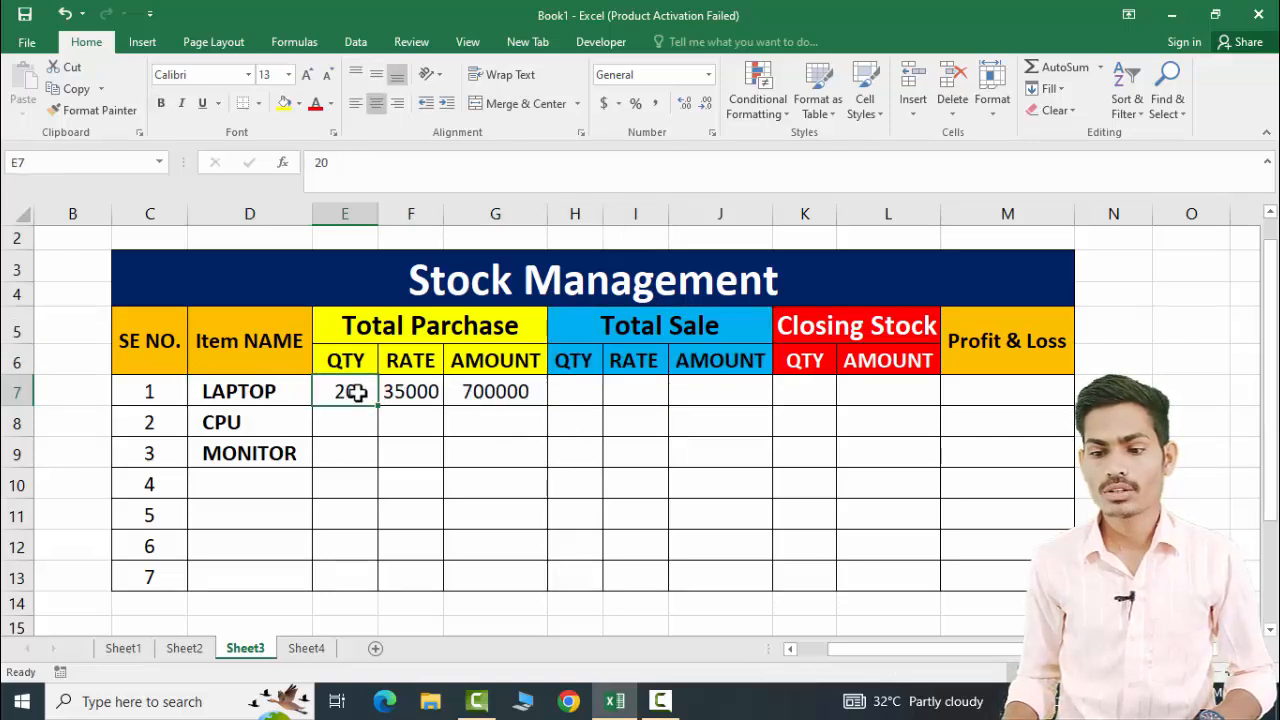
left_click(571, 391)
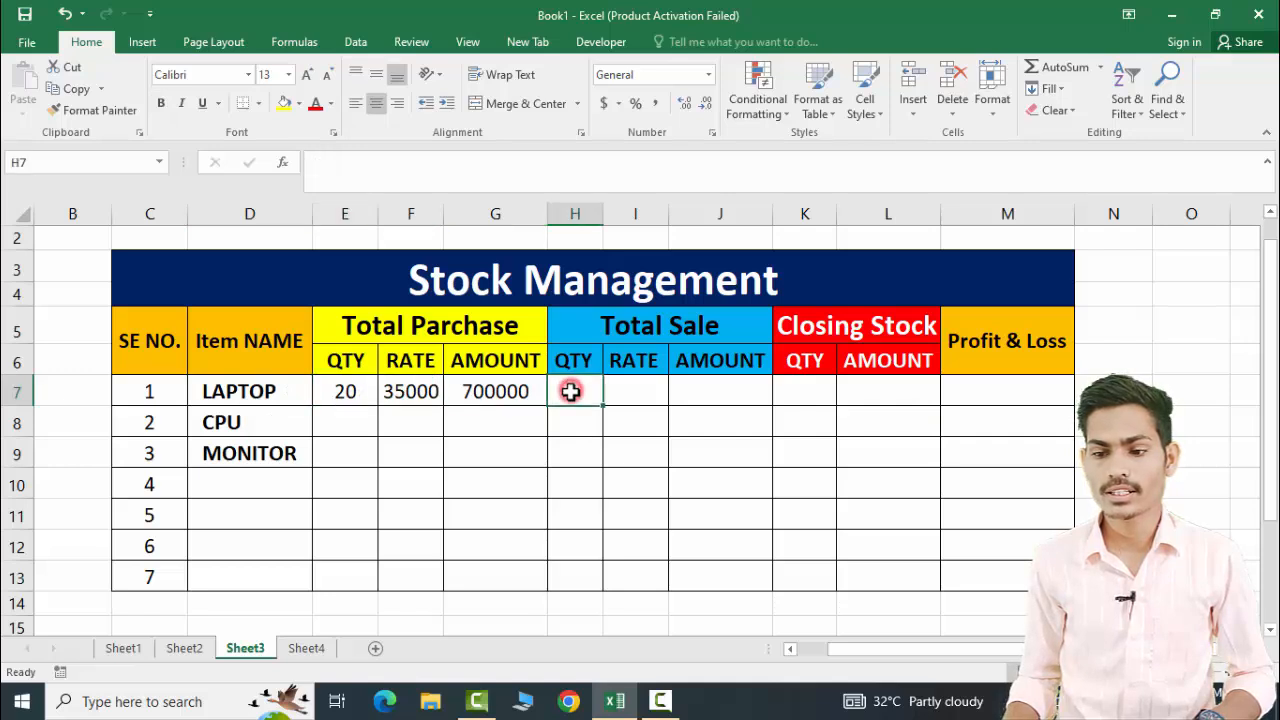
type("10")
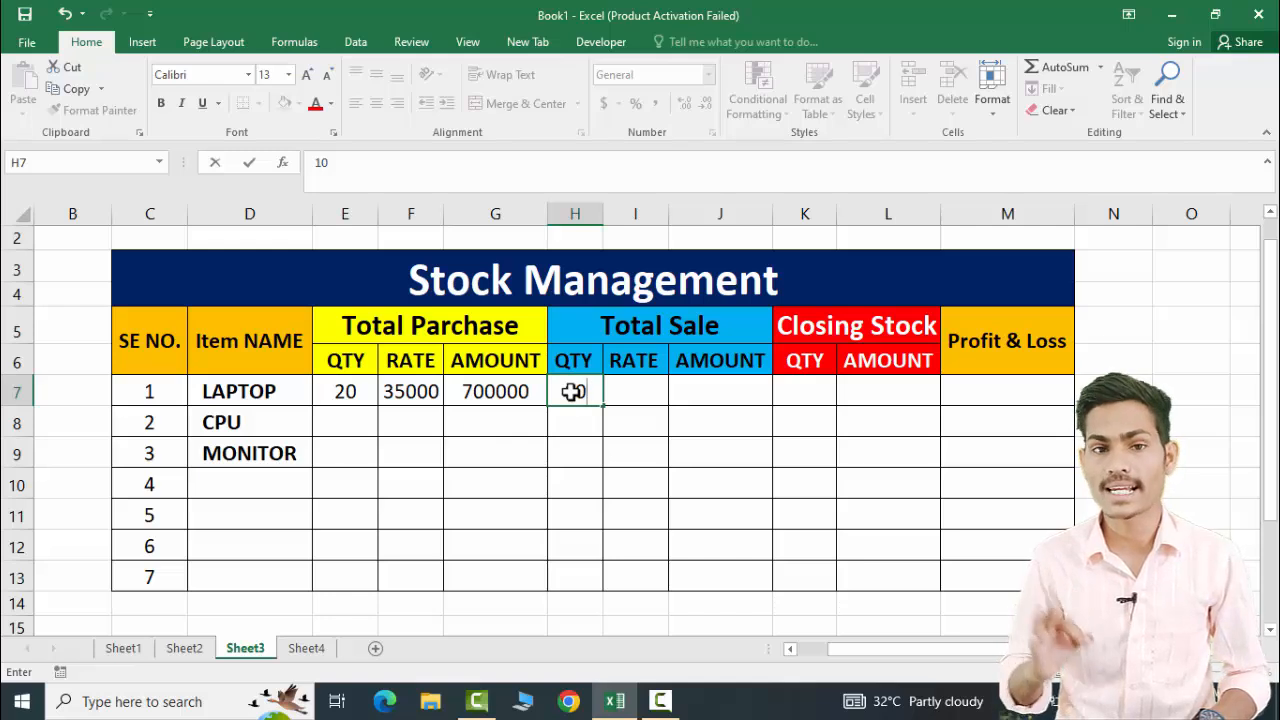
Step: Enter 36000 as the laptop's sale rate in I7
left_click(634, 390)
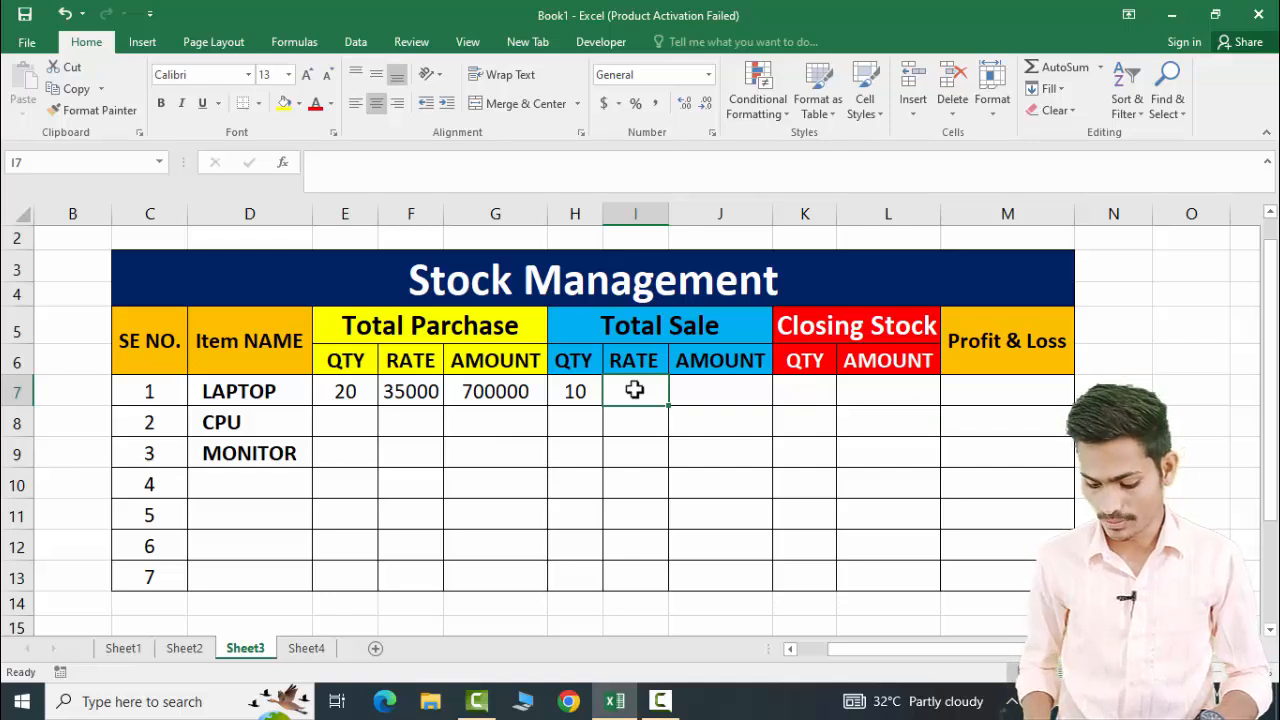
type("360000")
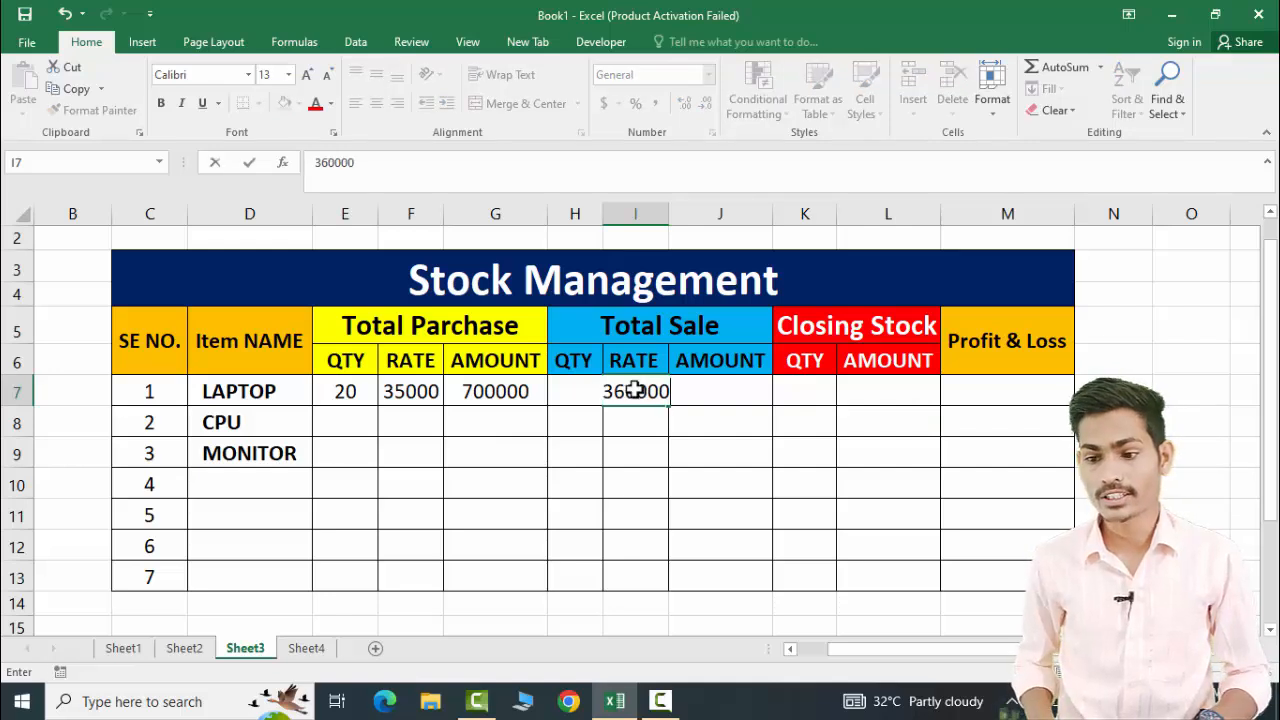
key("BackSpace")
left_click(645, 455)
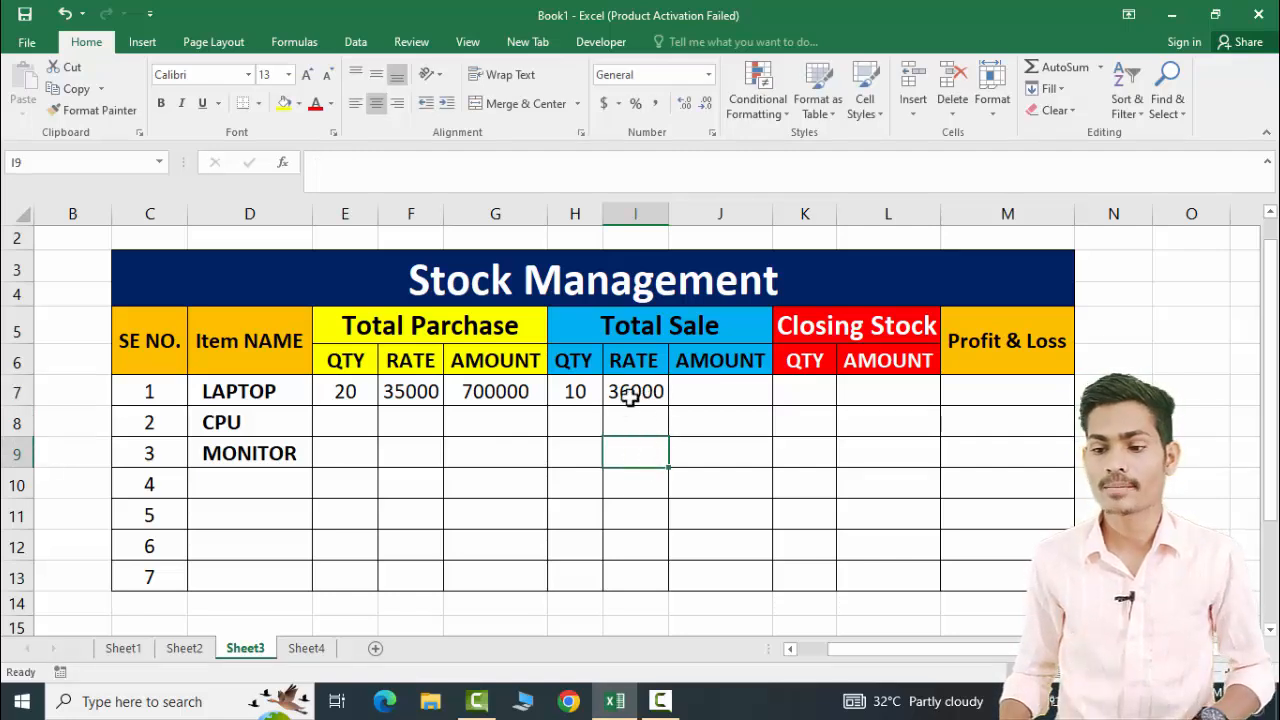
left_click(648, 398)
Step: Calculate the laptop's sale amount in J7 by multiplying quantity by rate with =H7*I7
left_click(724, 394)
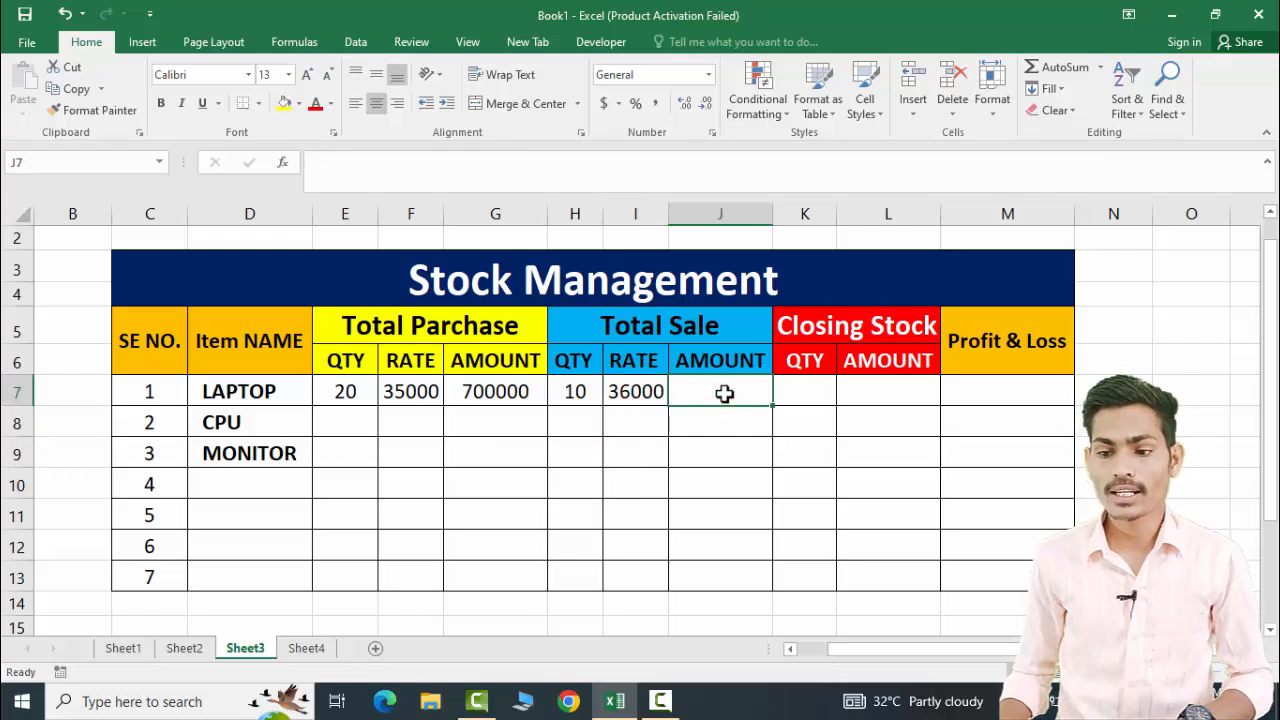
type("=")
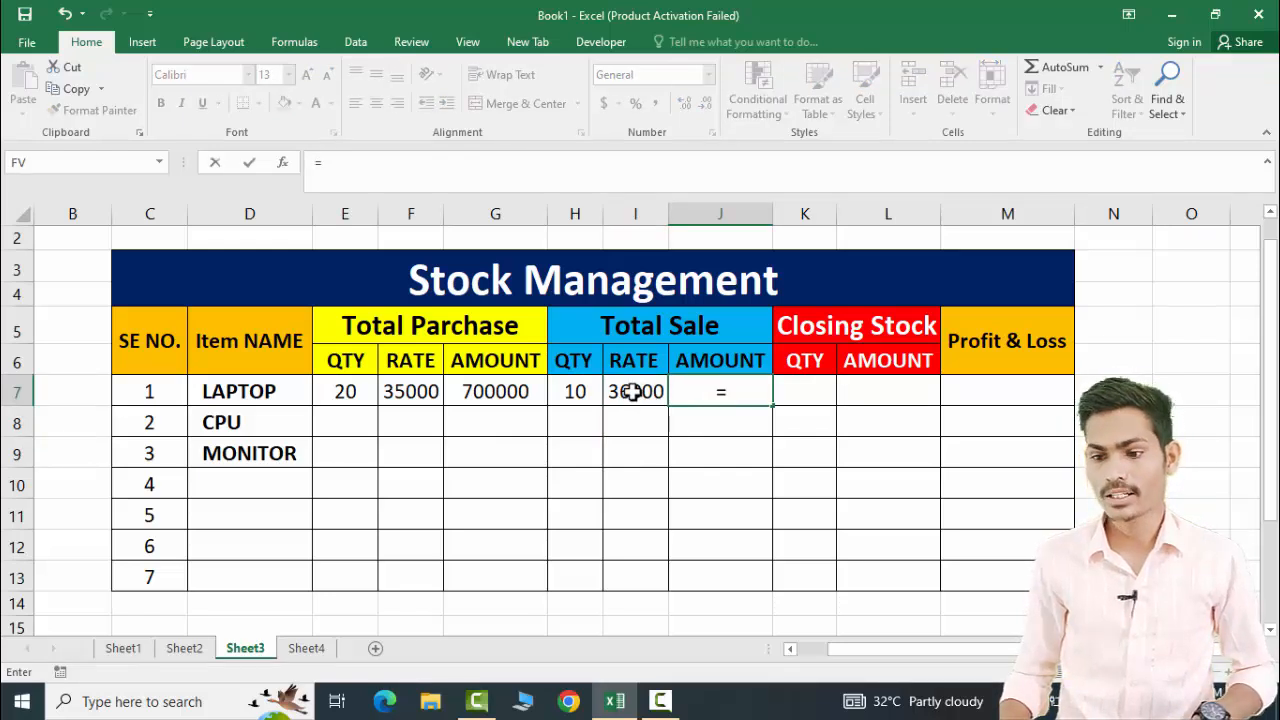
left_click(574, 391)
type("*")
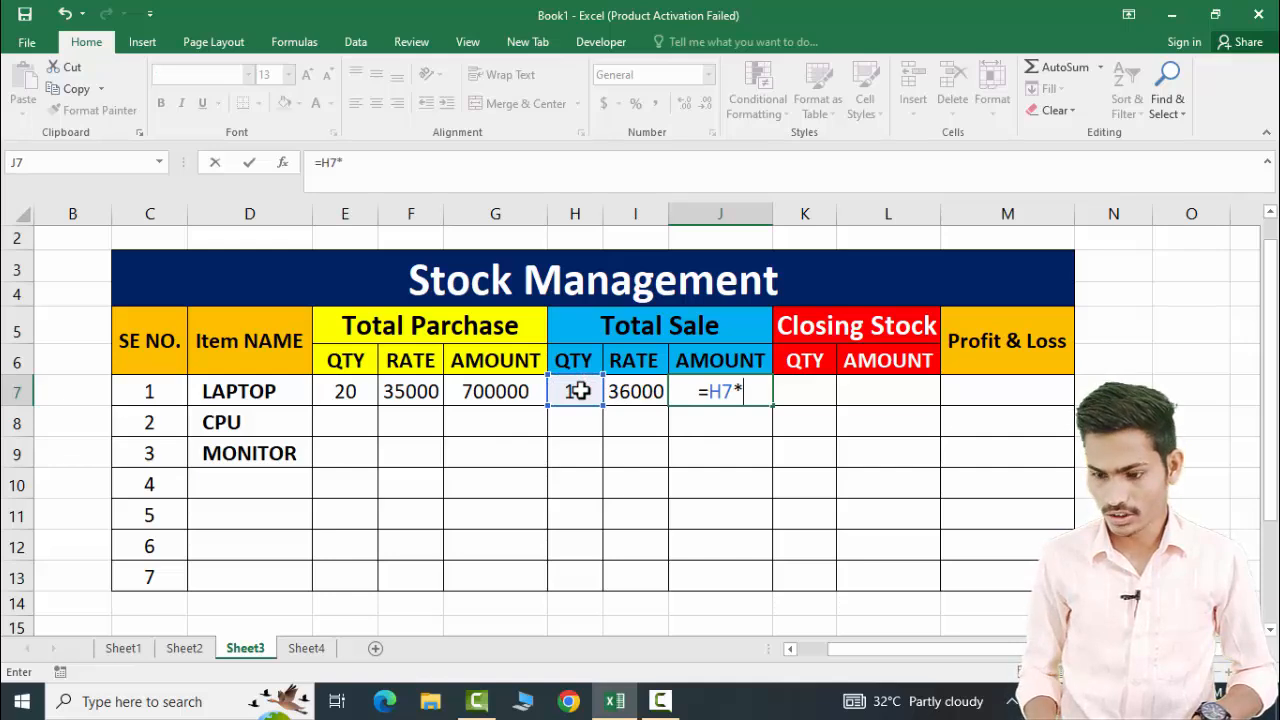
left_click(634, 393)
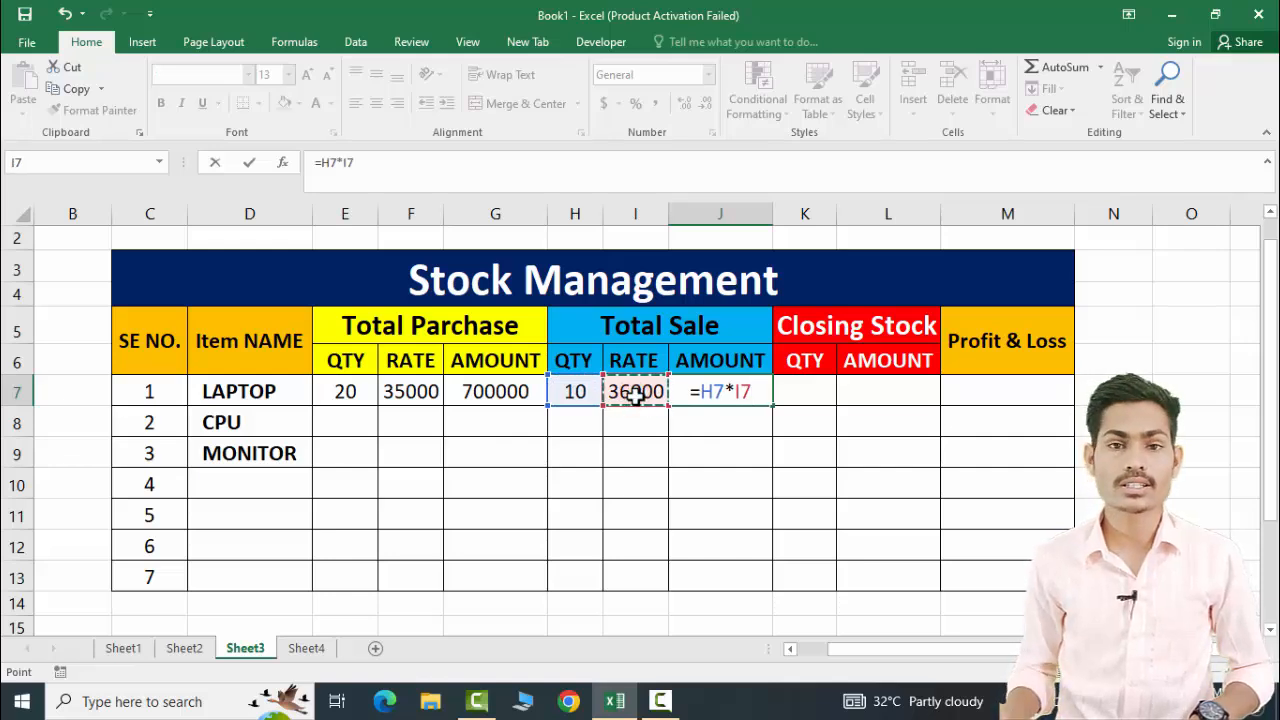
key("Return")
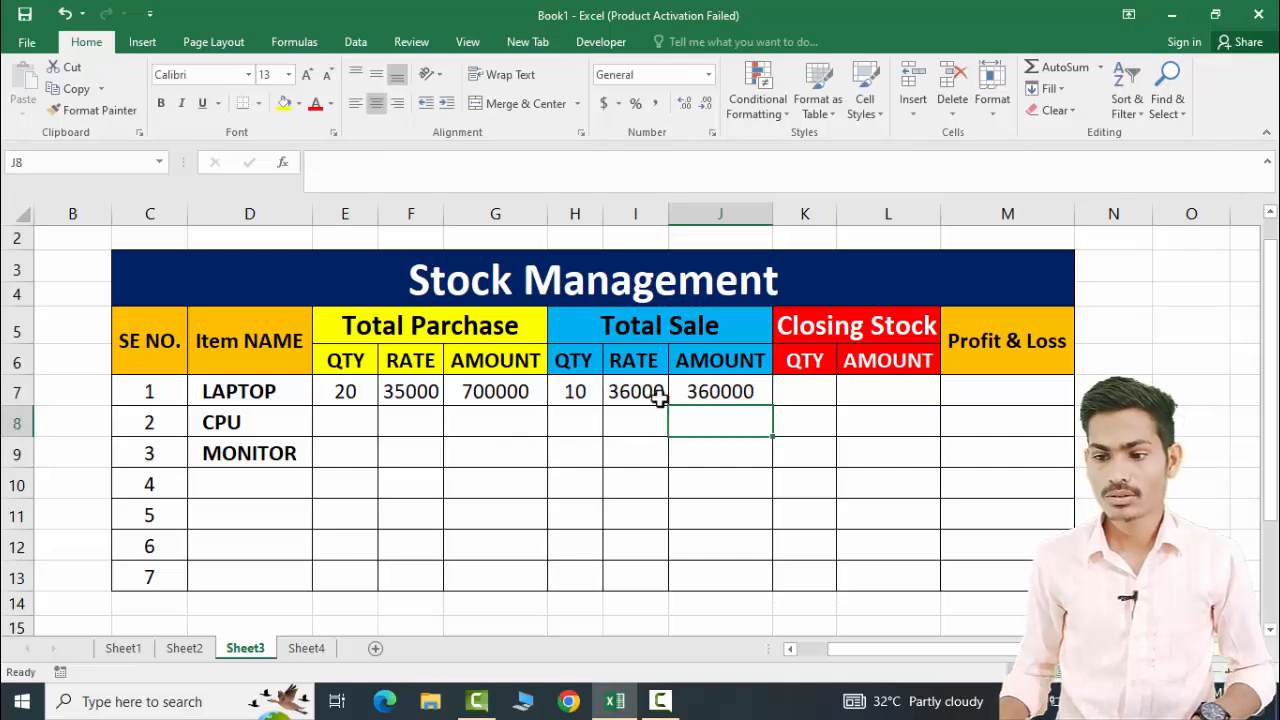
left_click(731, 392)
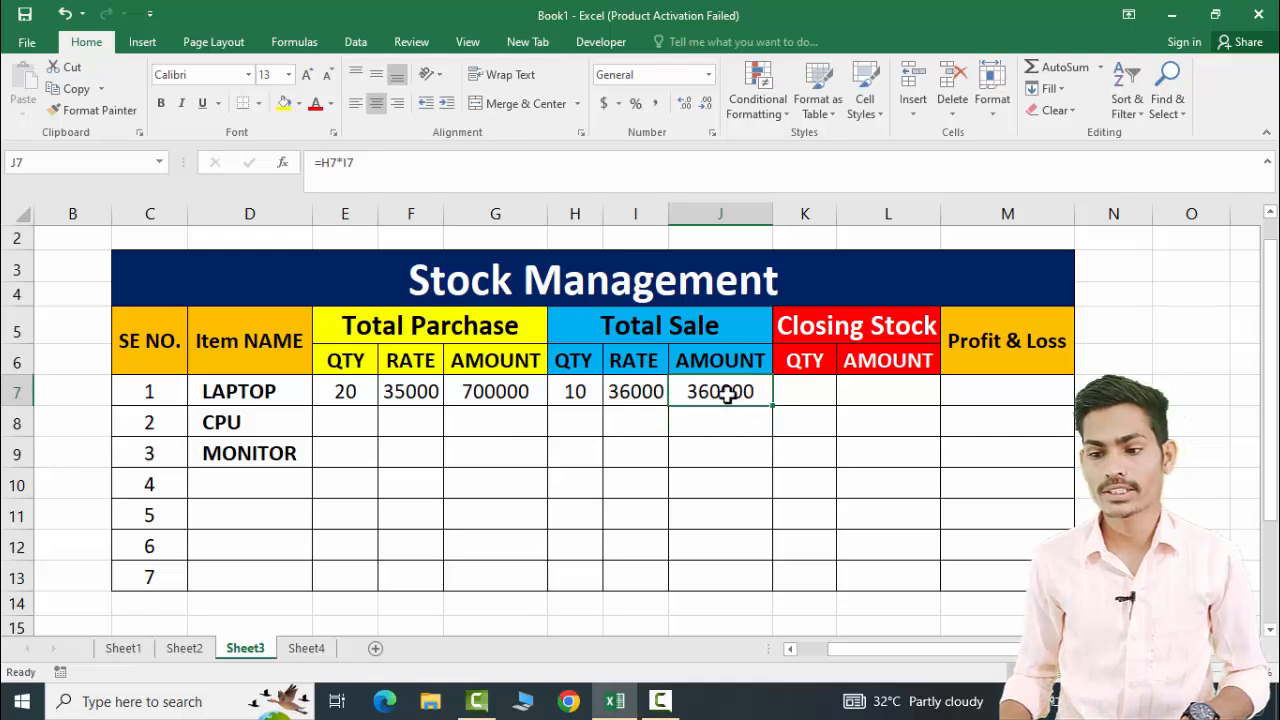
left_click(480, 395)
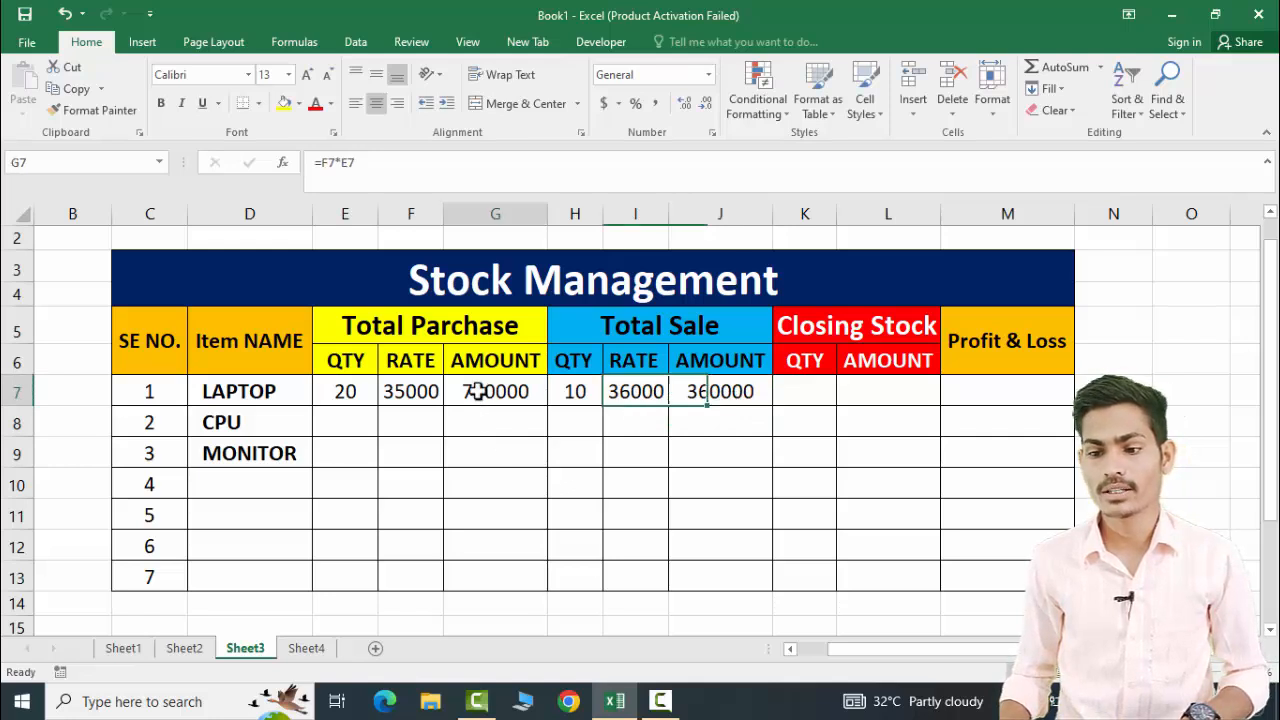
left_click(696, 386)
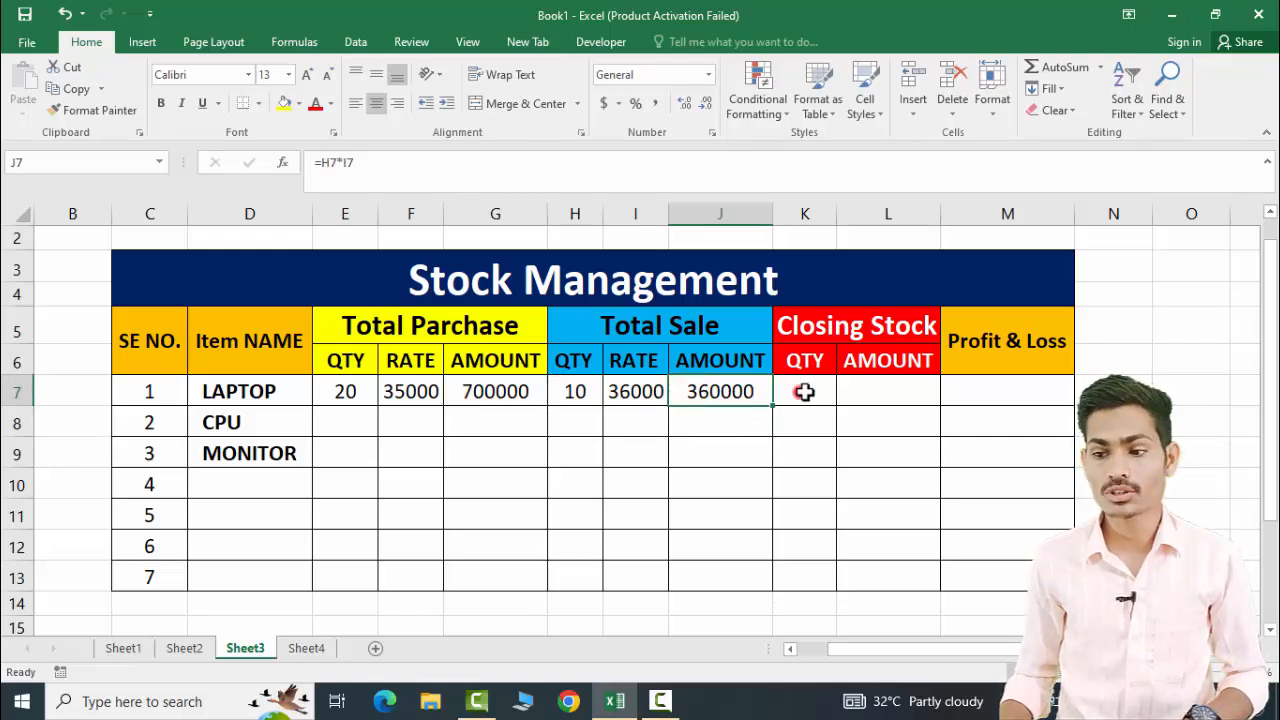
Step: Calculate the laptop's closing stock quantity in K7 by subtracting the sale quantity from the purchase quantity with =E7-H7
left_click_drag(799, 391, 887, 391)
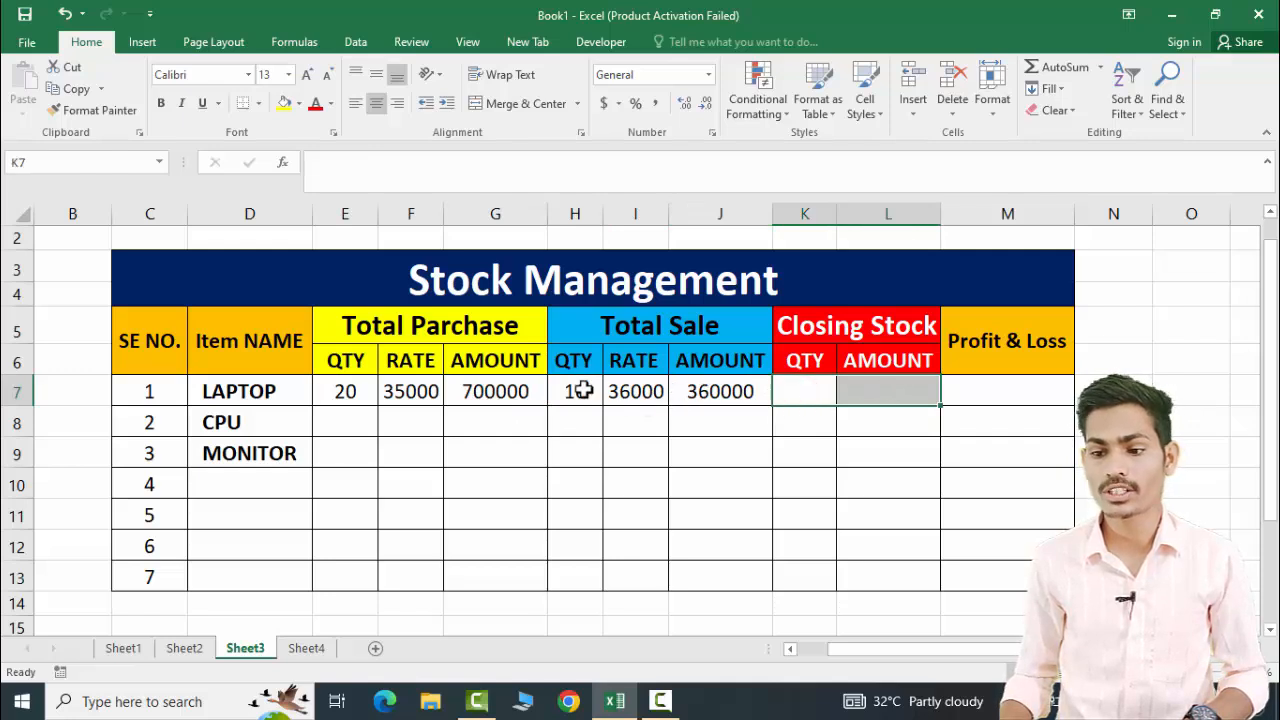
left_click_drag(583, 391, 740, 390)
left_click(818, 397)
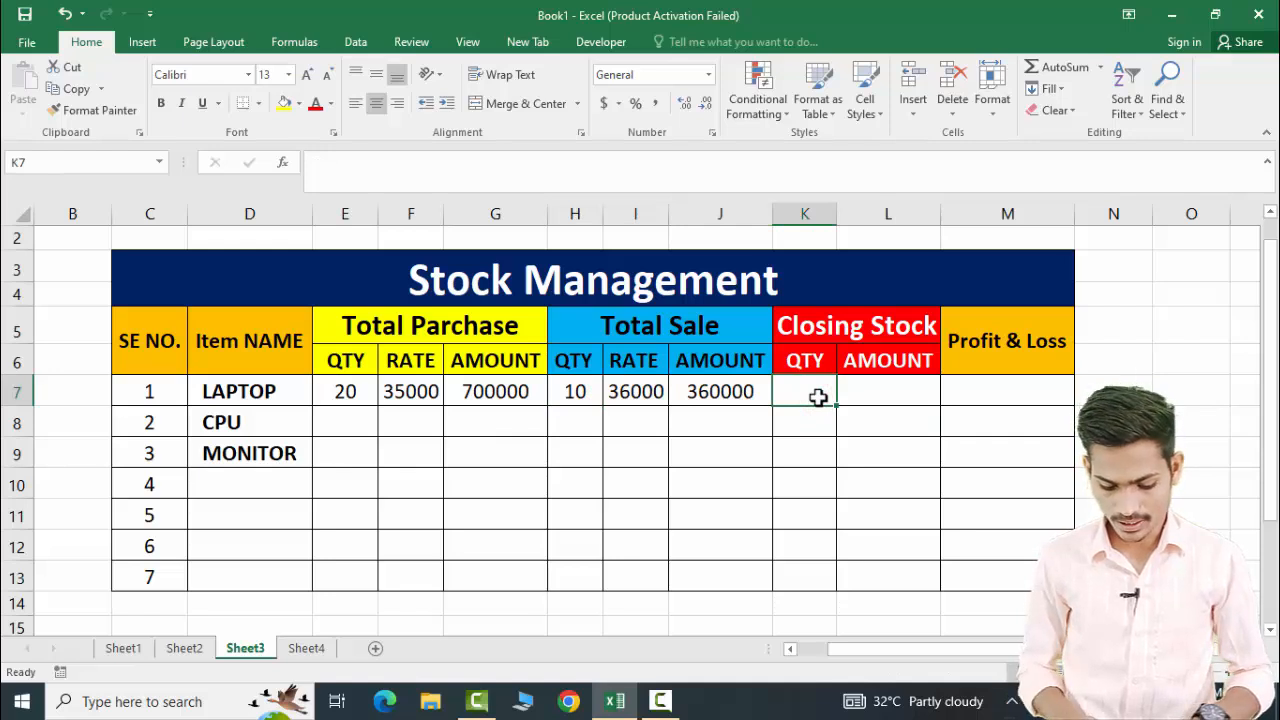
type("=")
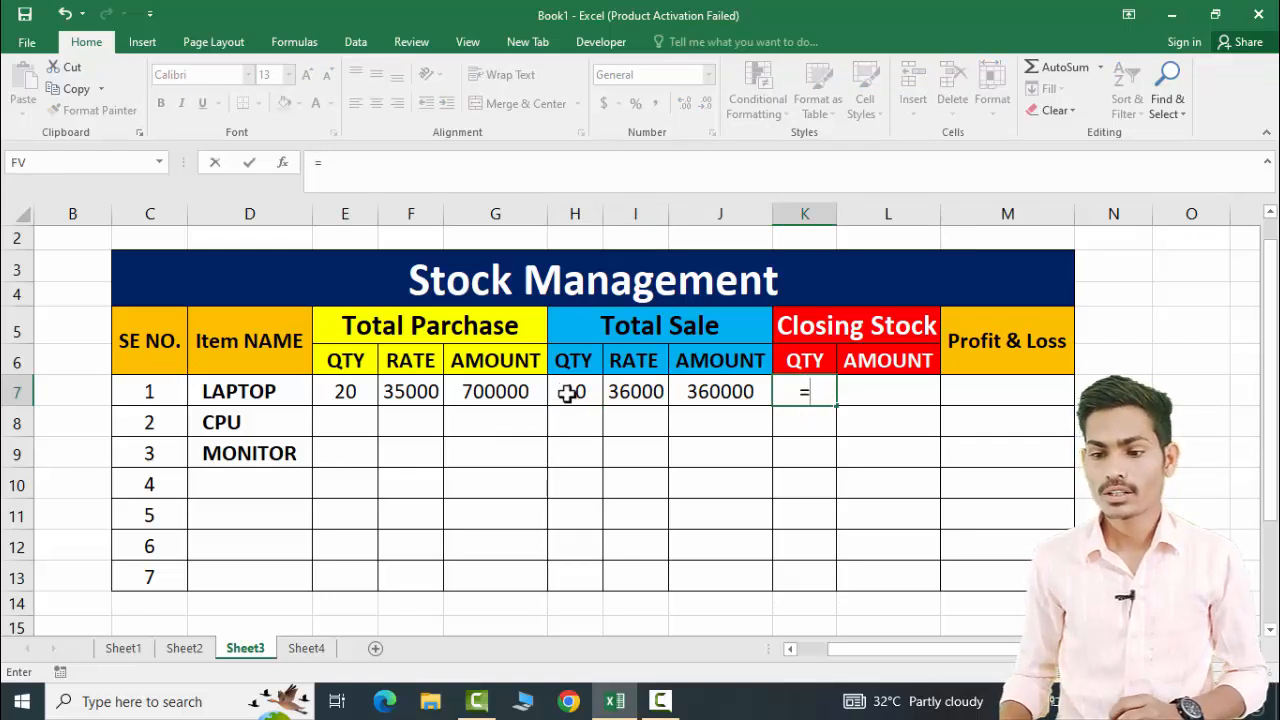
left_click(344, 393)
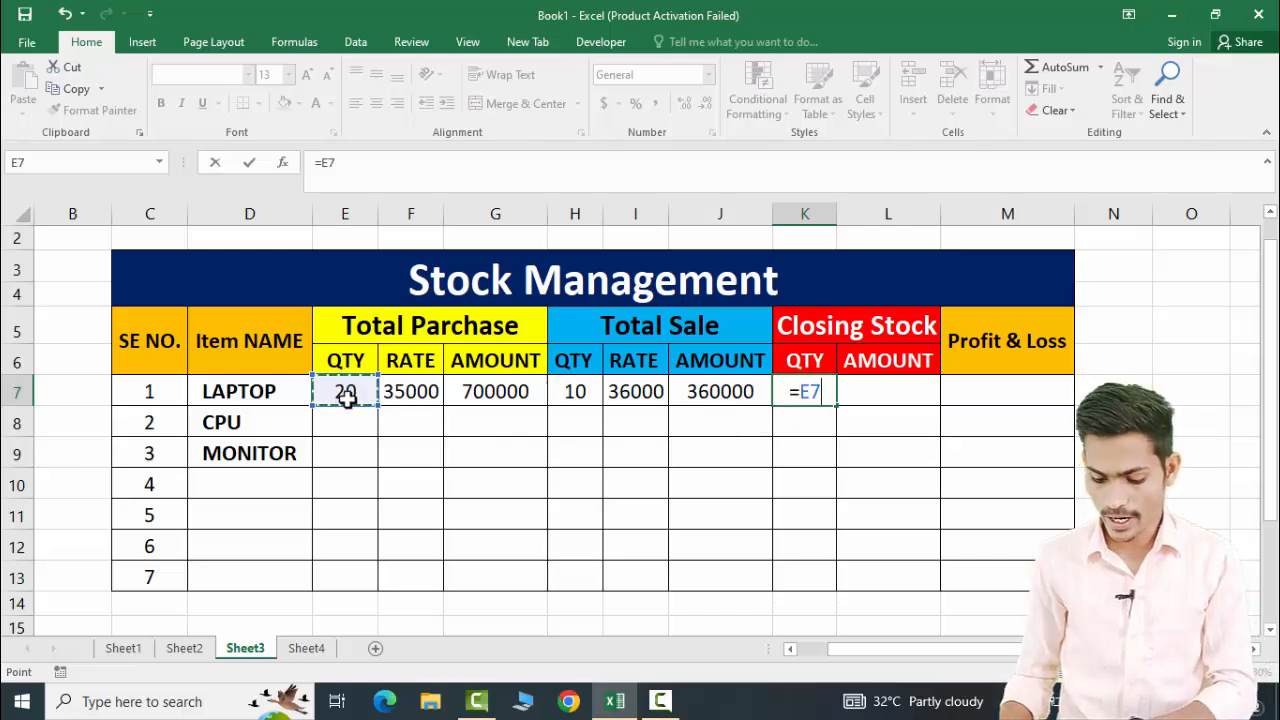
type("-")
left_click(573, 390)
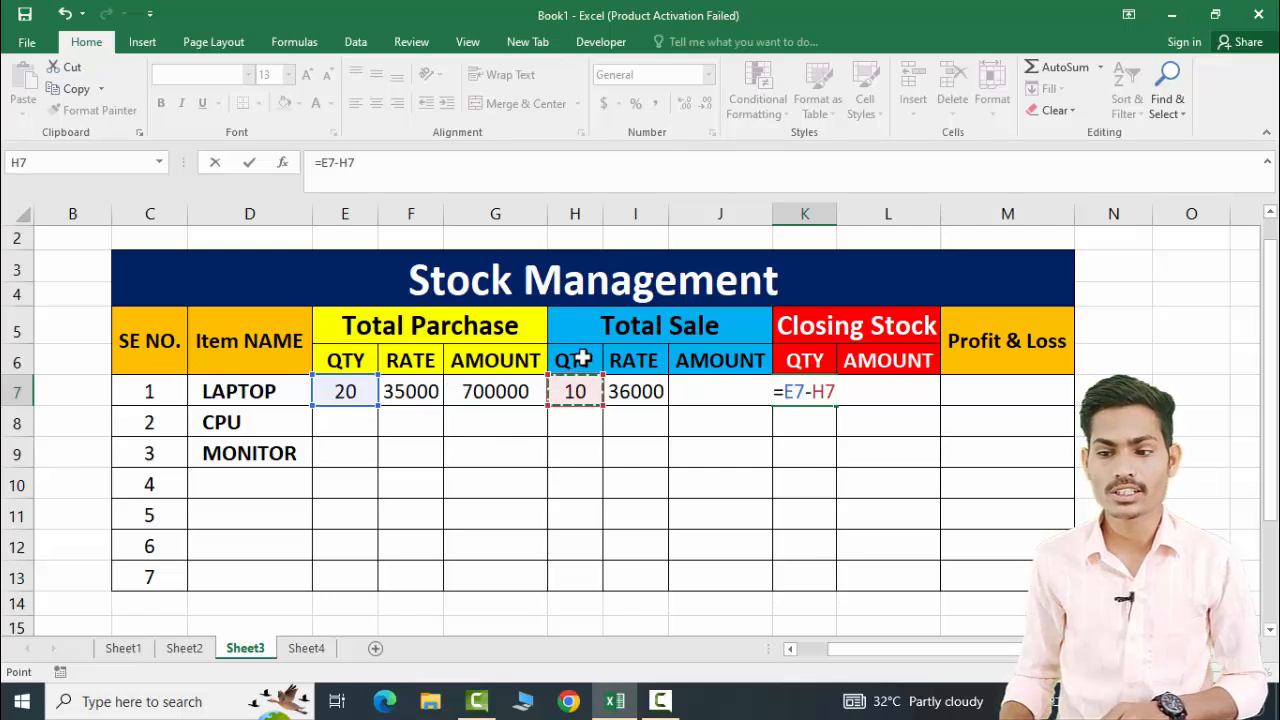
key("Return")
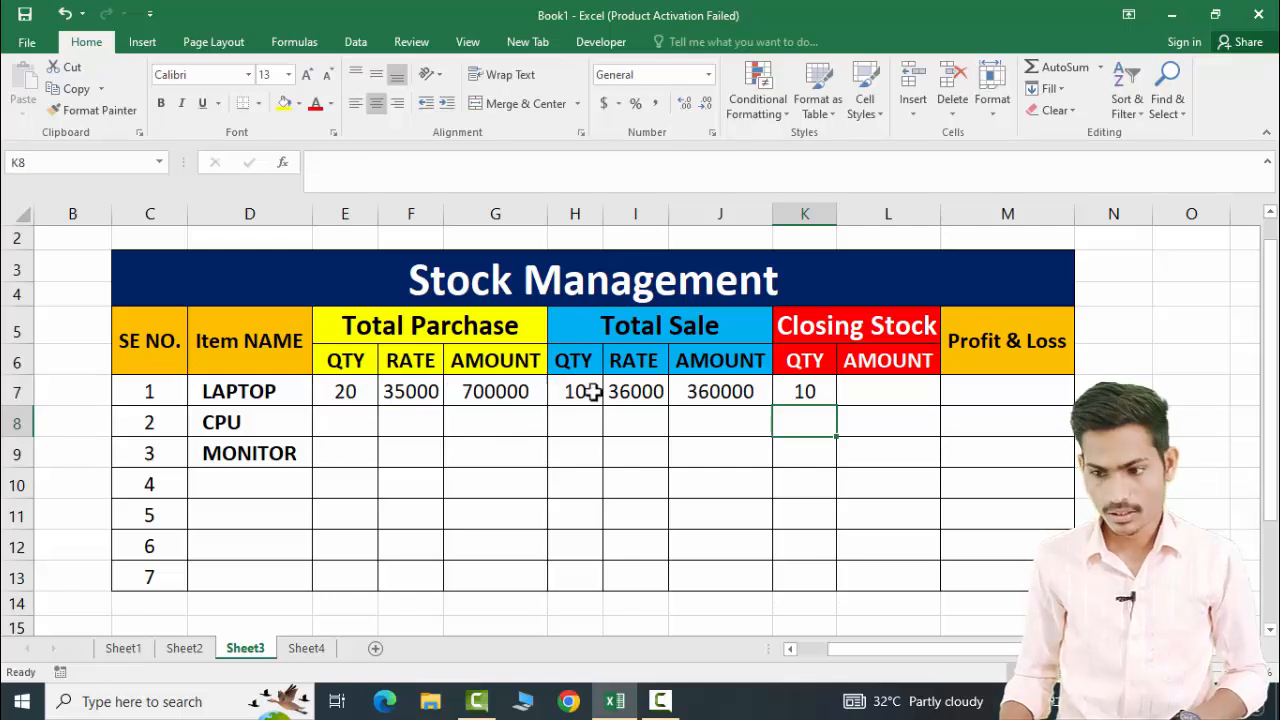
left_click(805, 392)
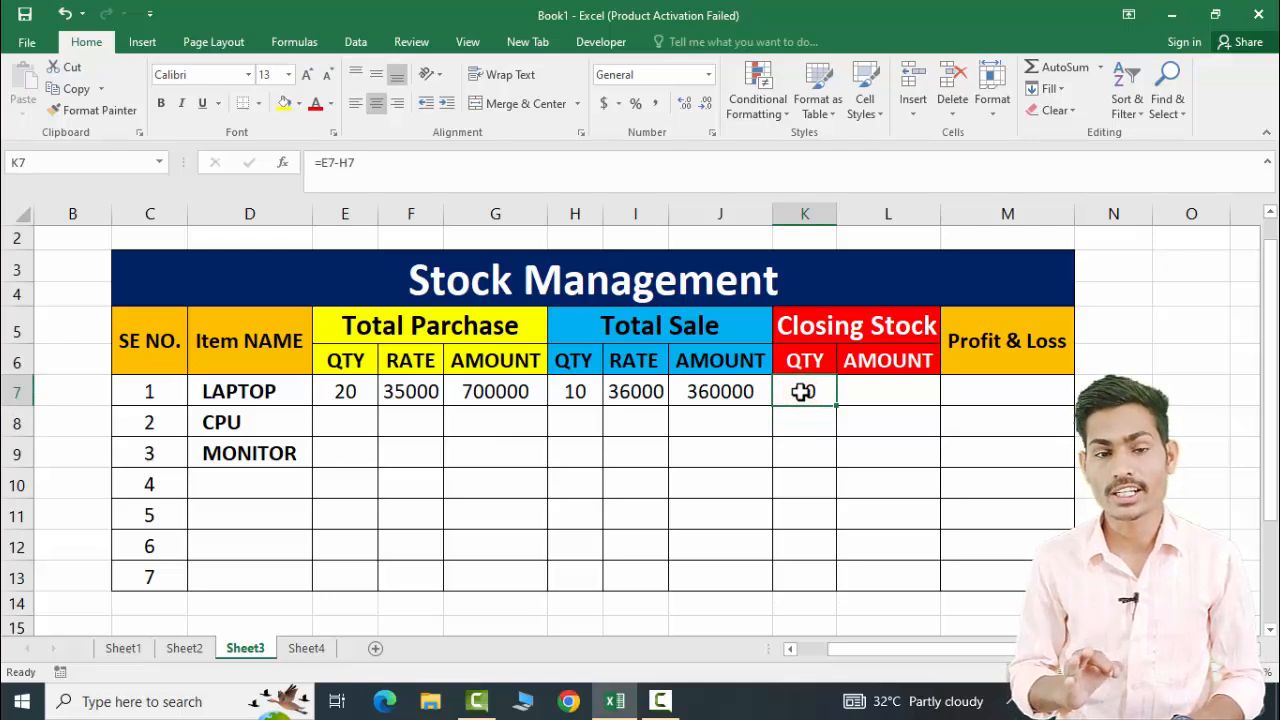
Step: Calculate the laptop's closing stock amount in L7 by multiplying the closing quantity by the purchase rate with =K7*35000
left_click(897, 394)
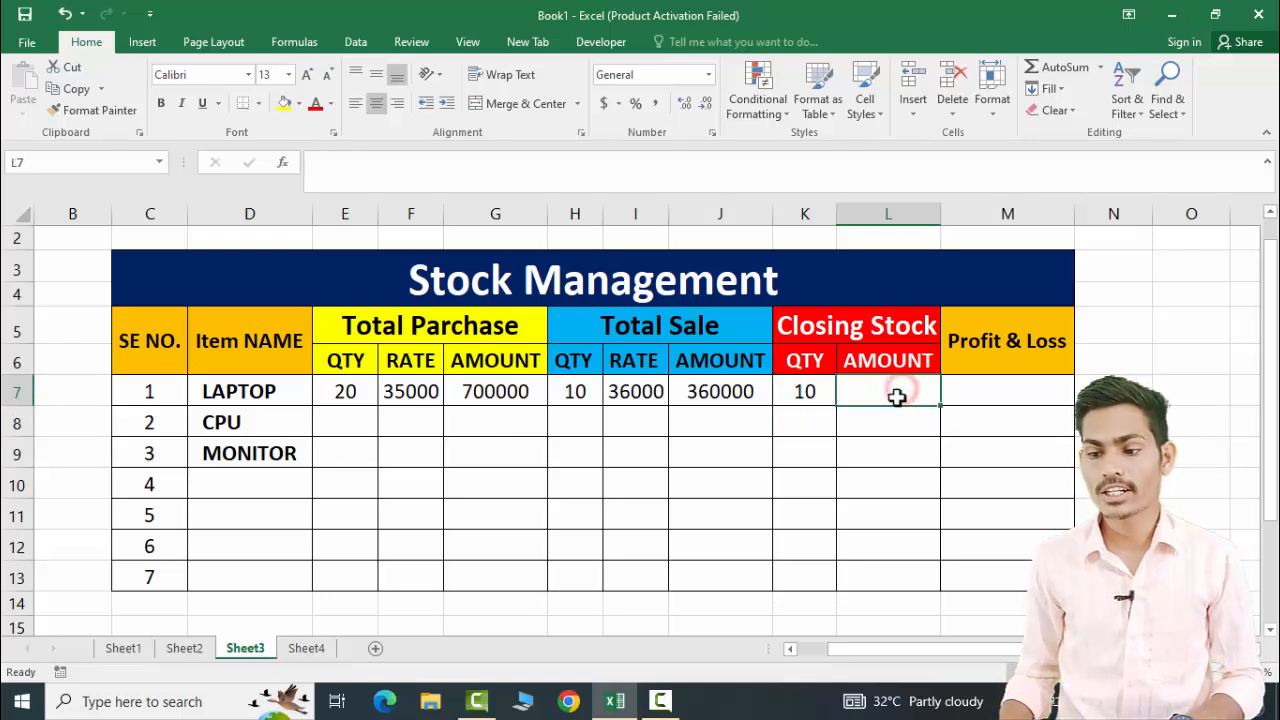
type("=")
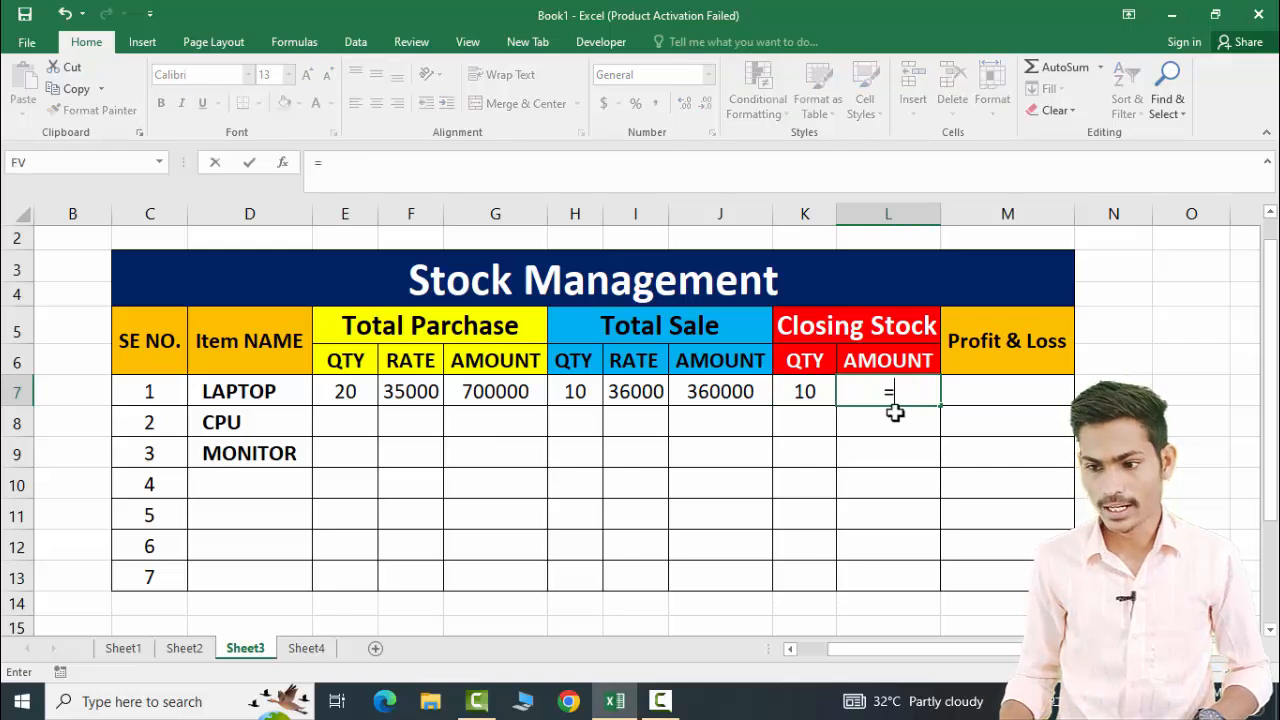
left_click(805, 392)
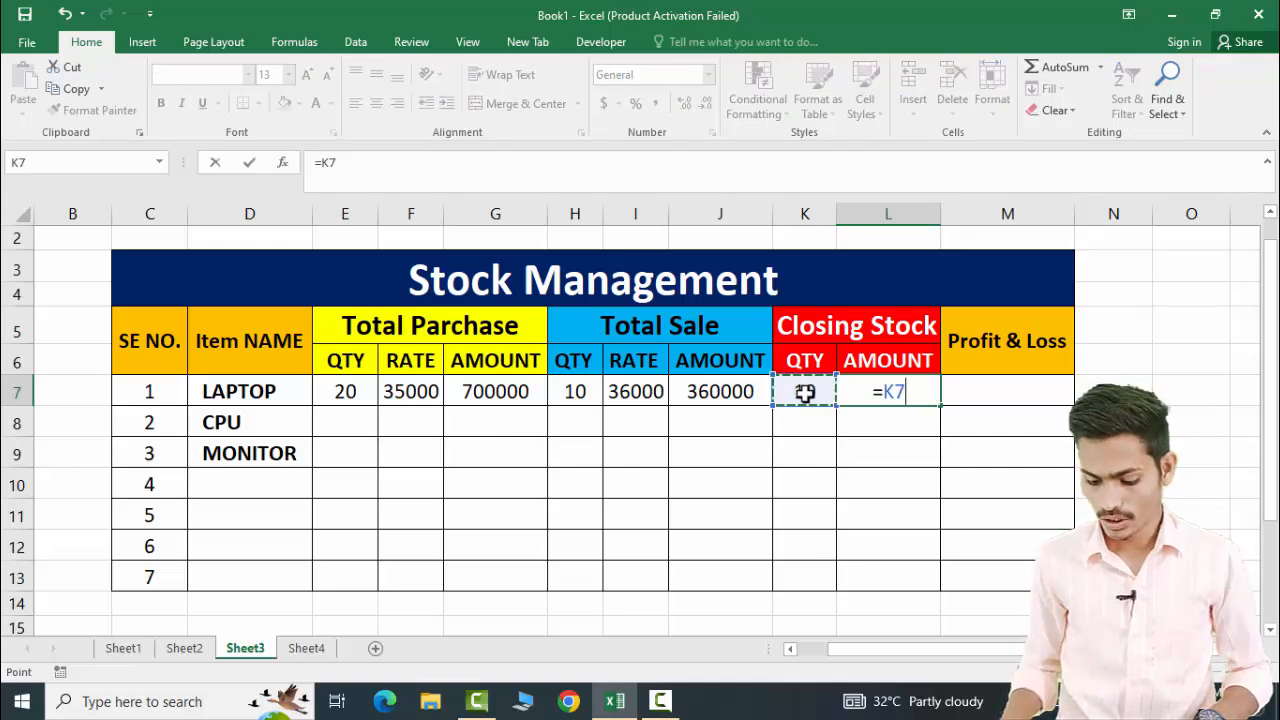
type("*")
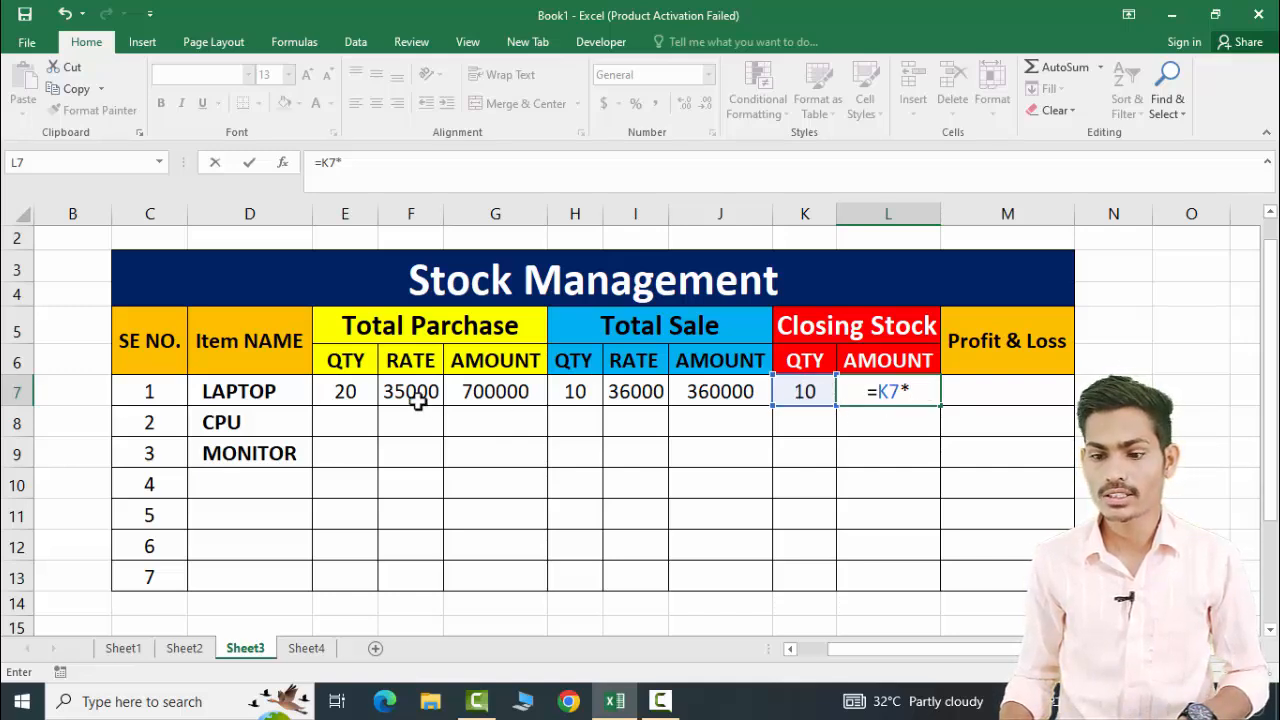
type("35000")
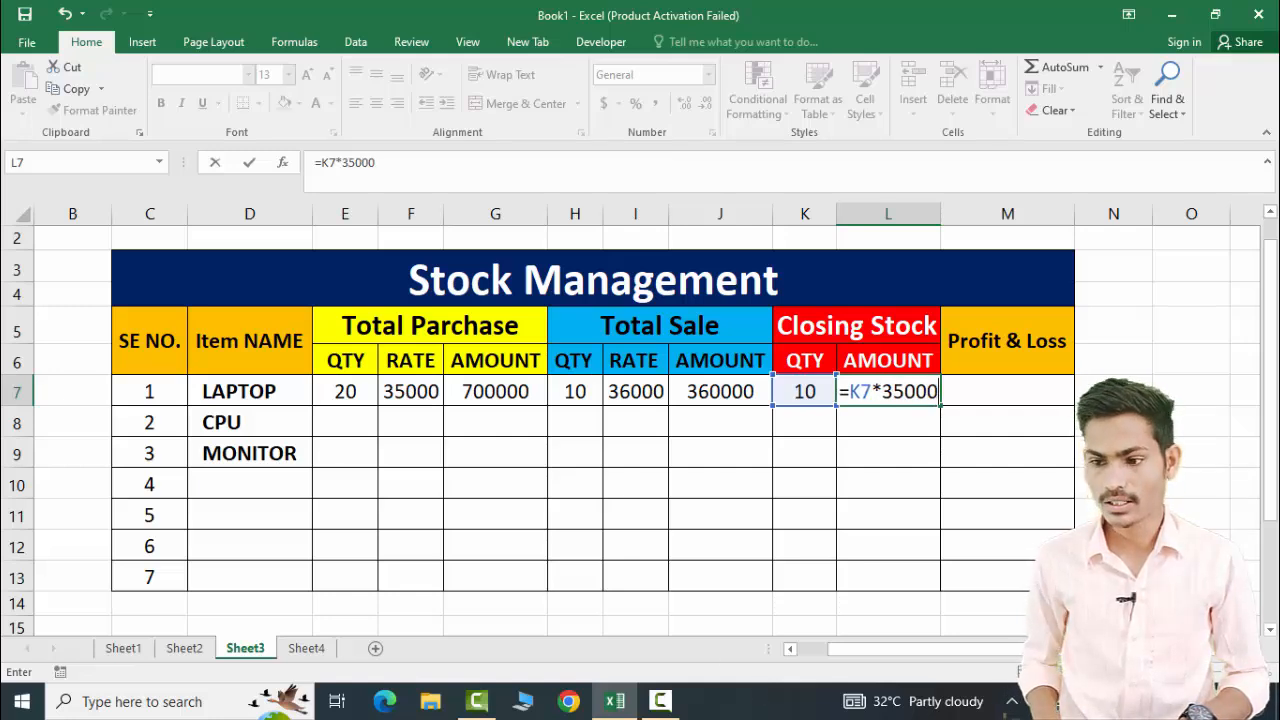
key("Return")
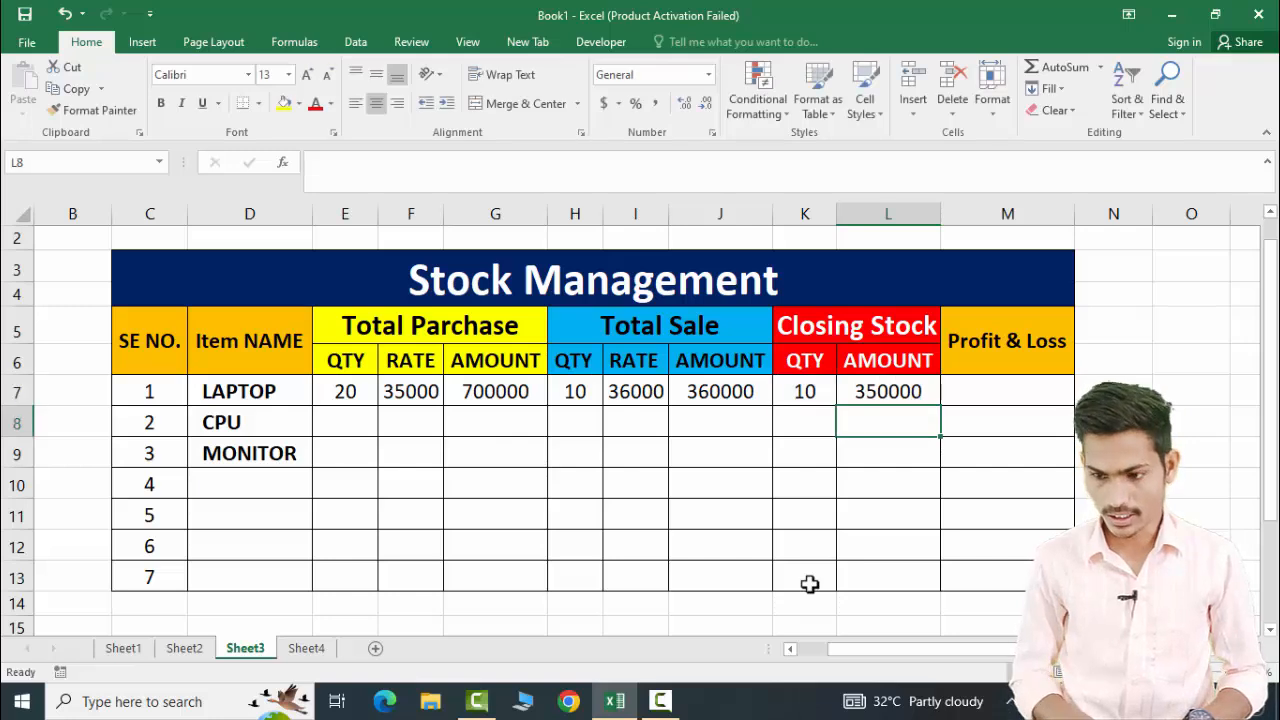
left_click(885, 398)
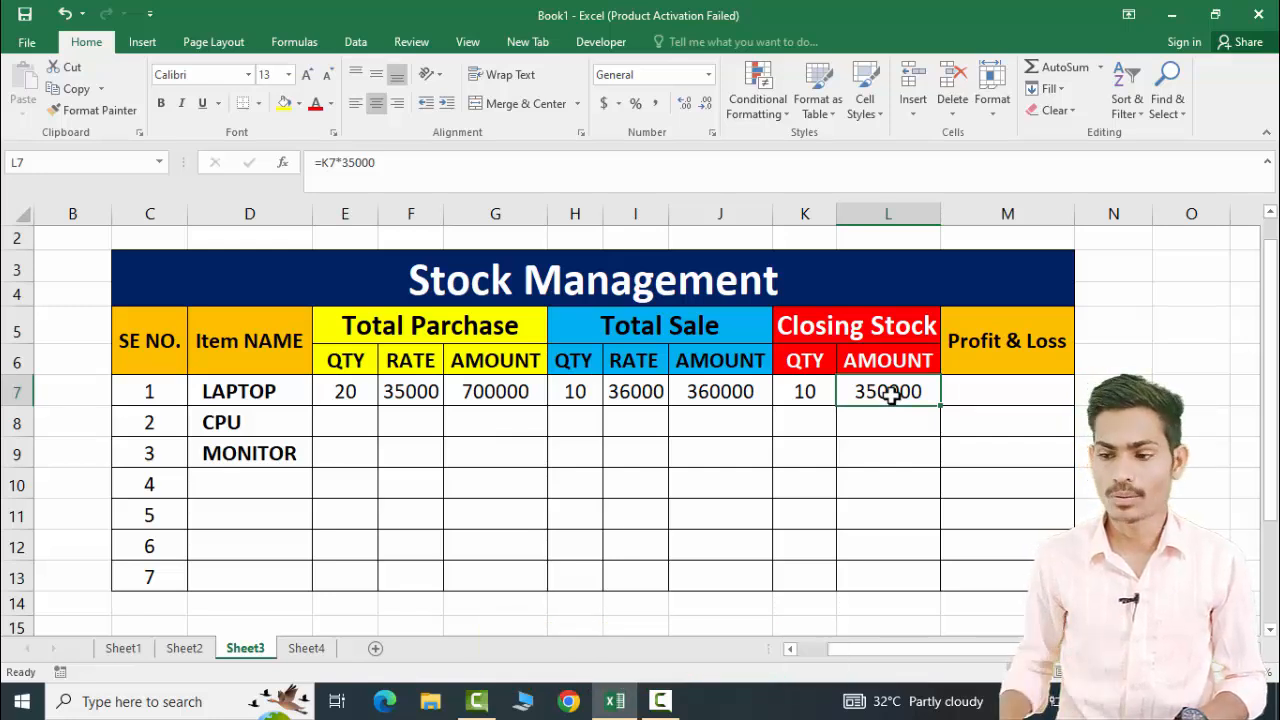
Step: Calculate the laptop's profit and loss in M7 from closing stock, sale and purchase amounts with =L7+J7-G7
left_click(1029, 398)
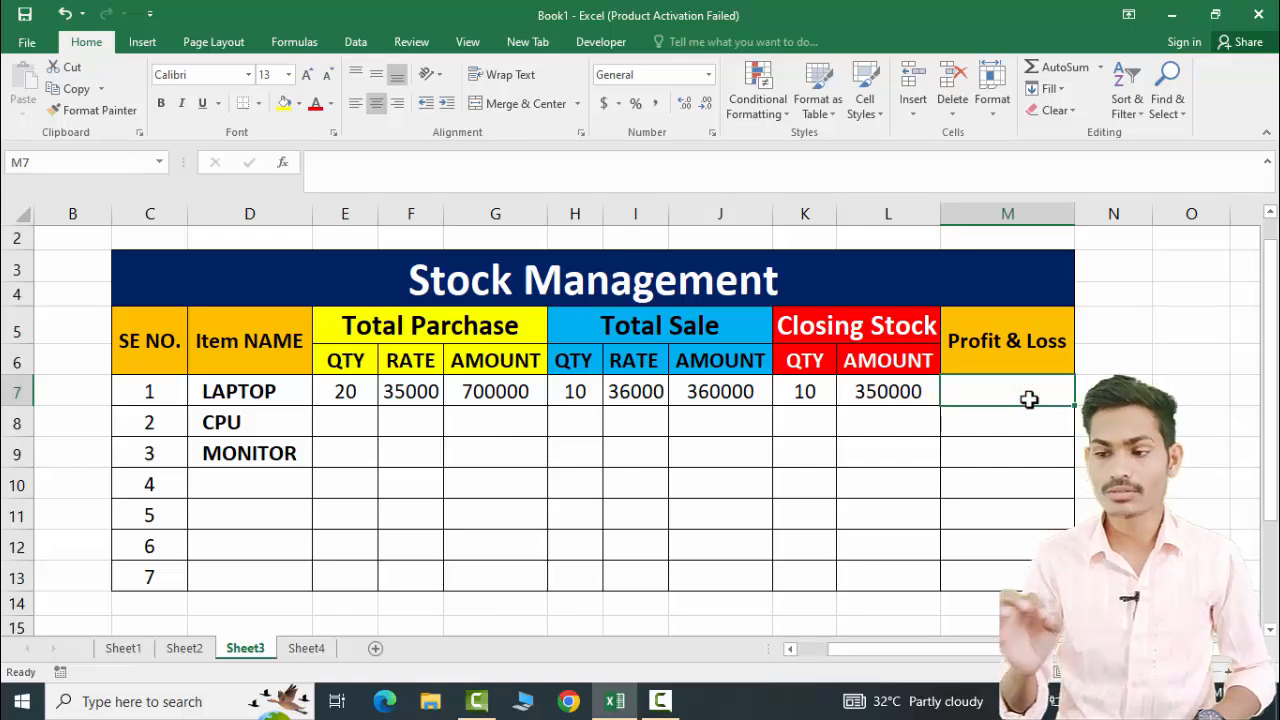
type("=")
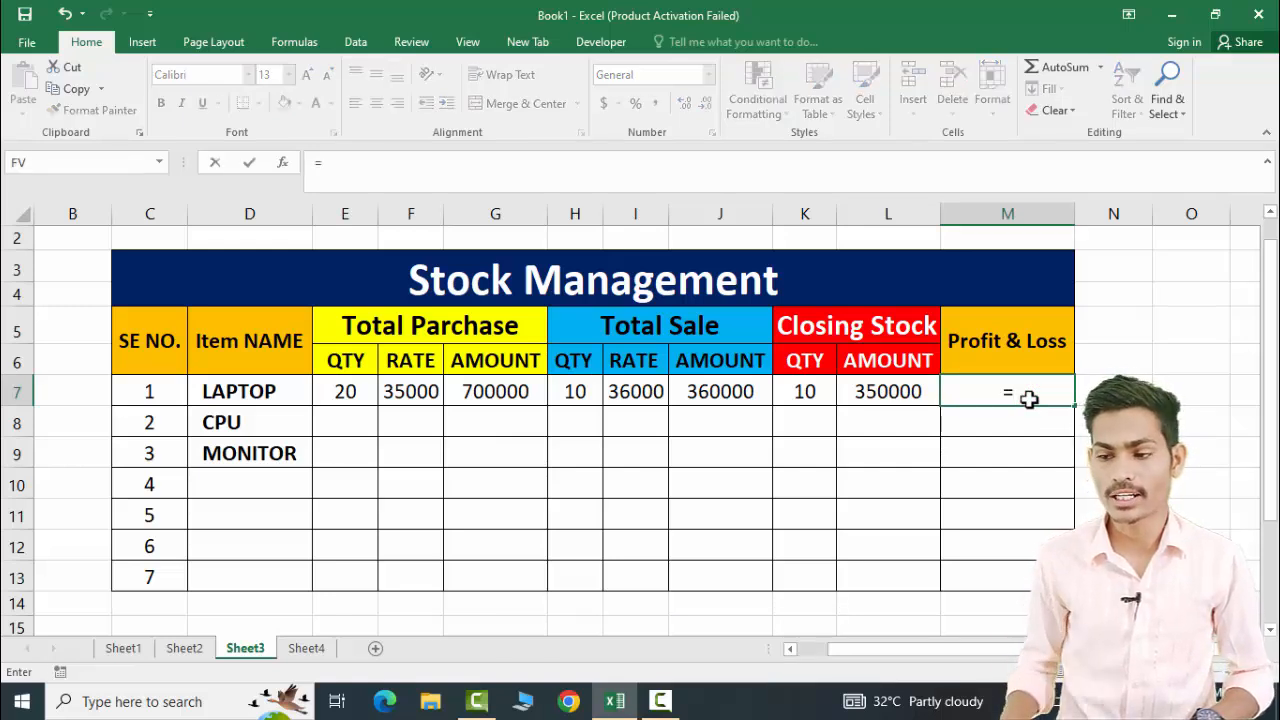
left_click(900, 392)
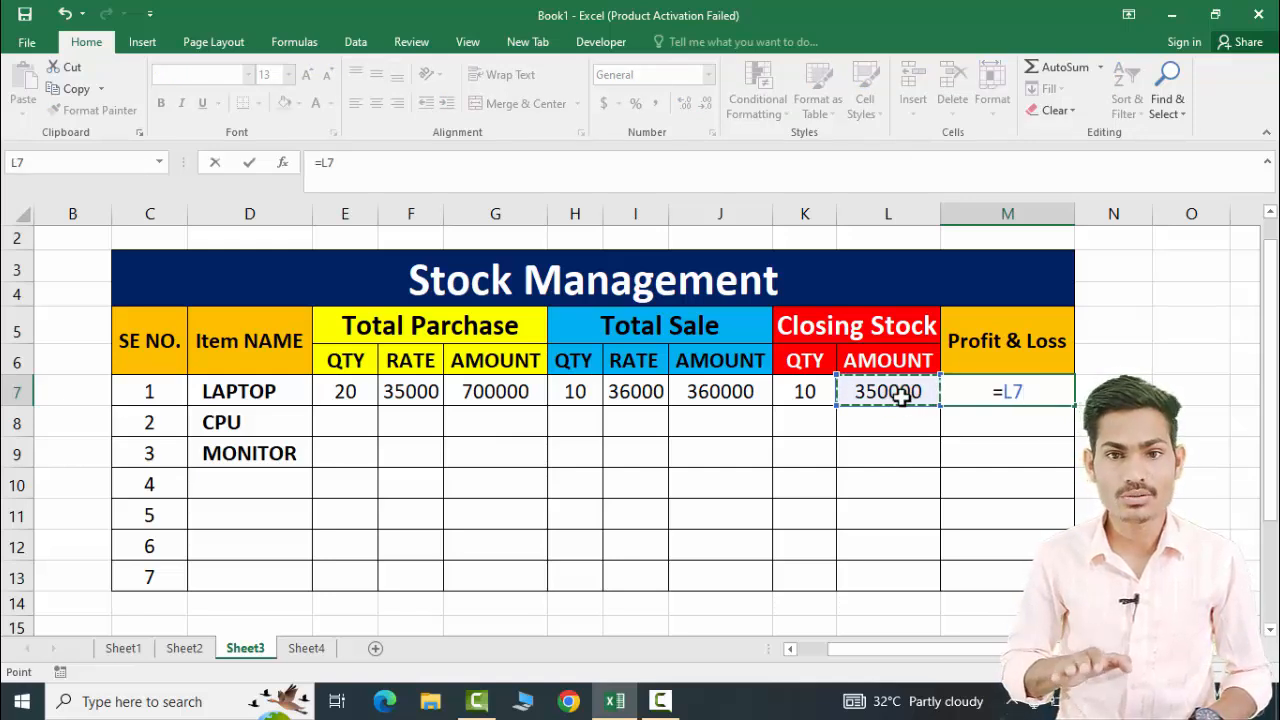
type("-")
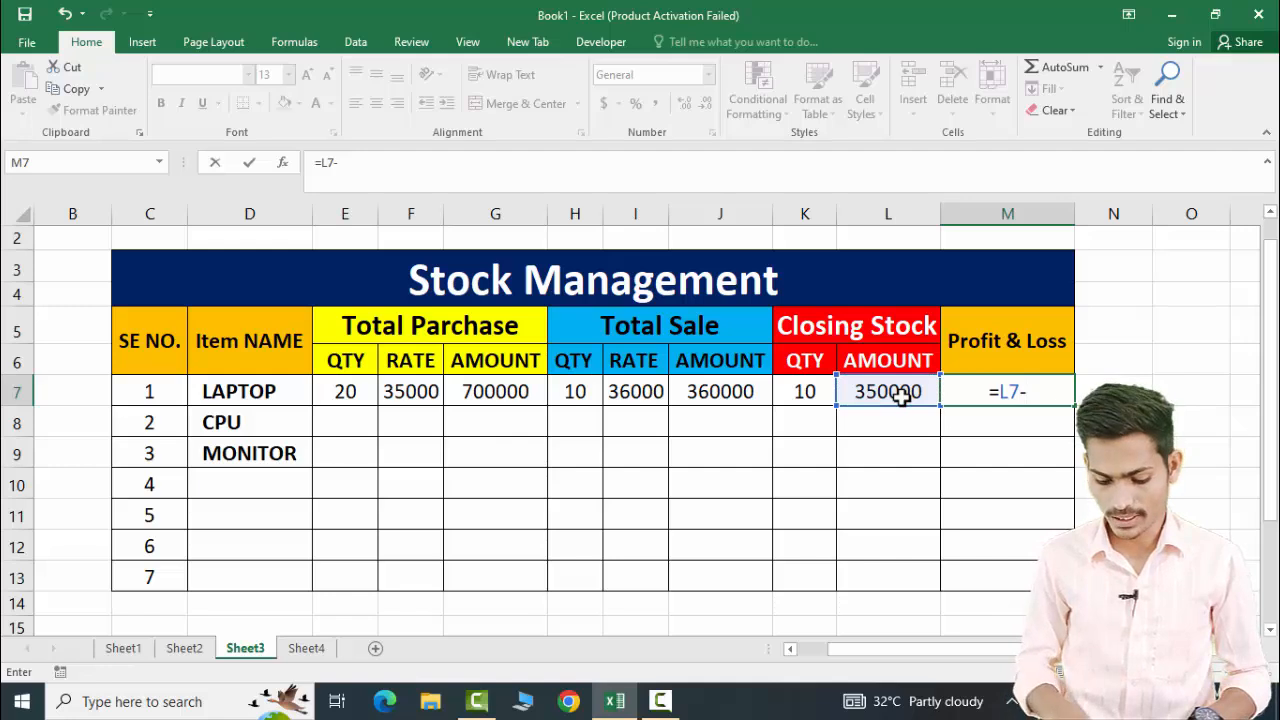
left_click(740, 390)
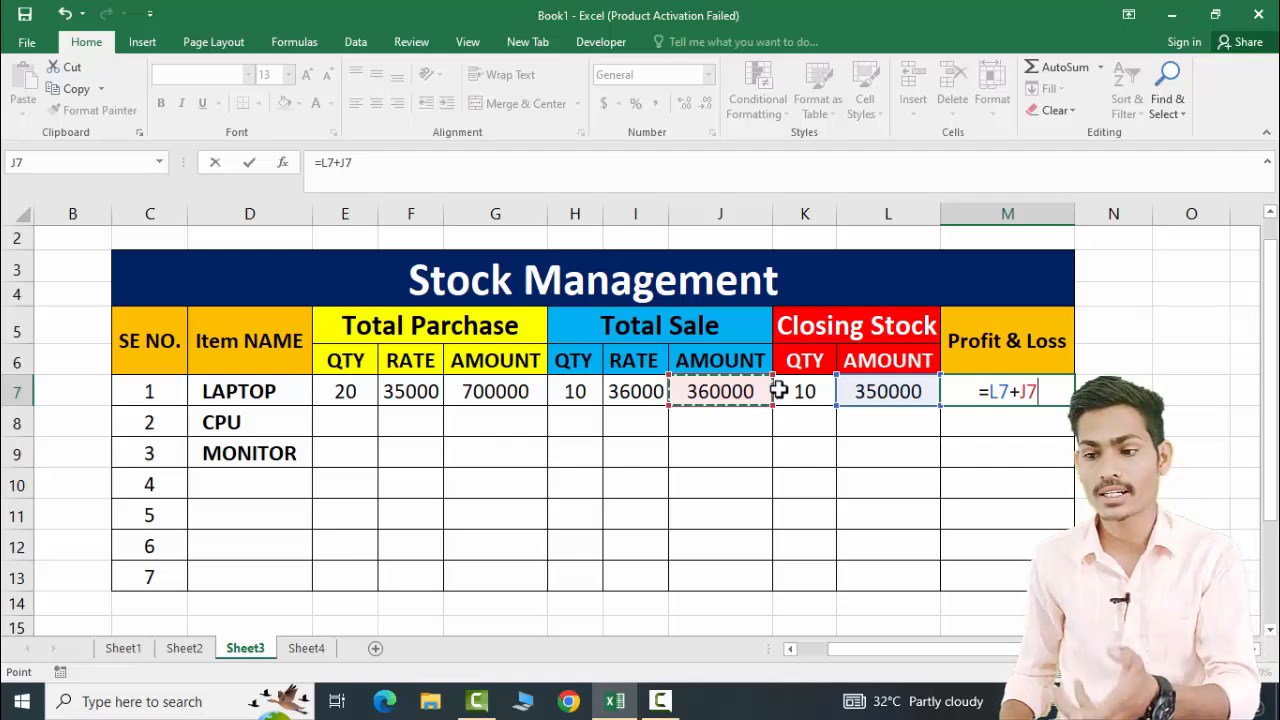
type("-")
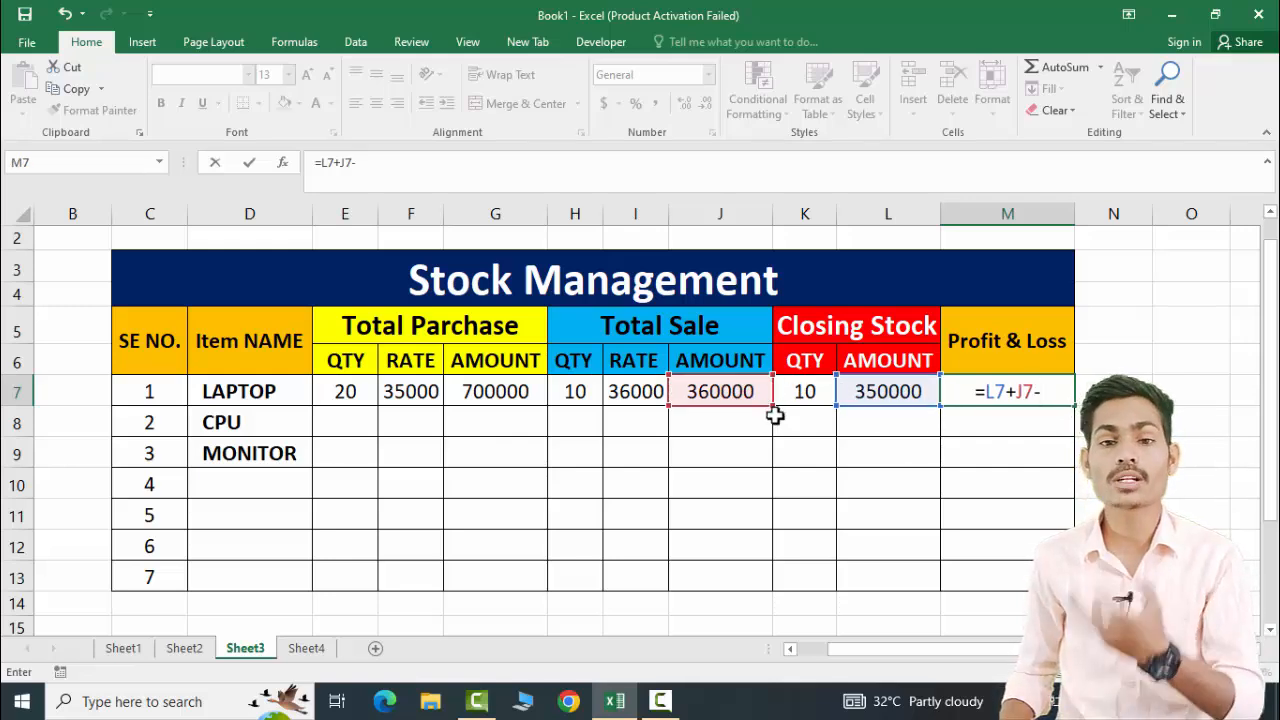
left_click(480, 391)
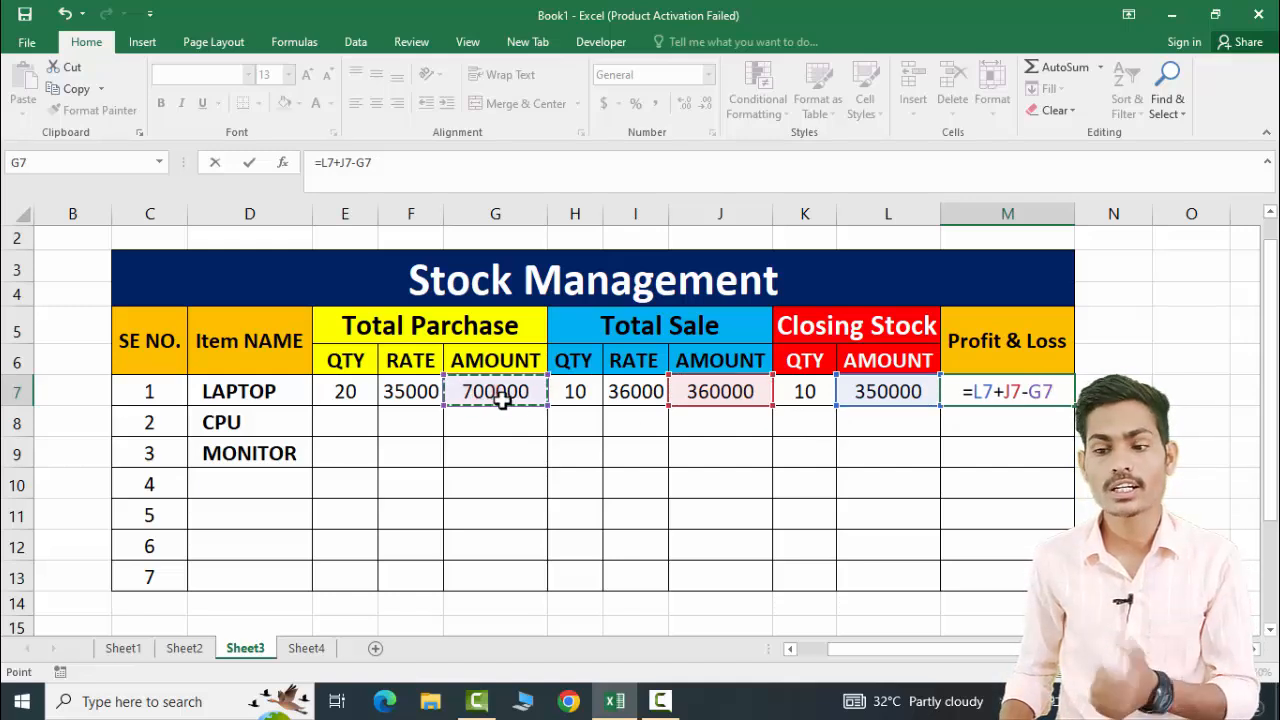
key("Return")
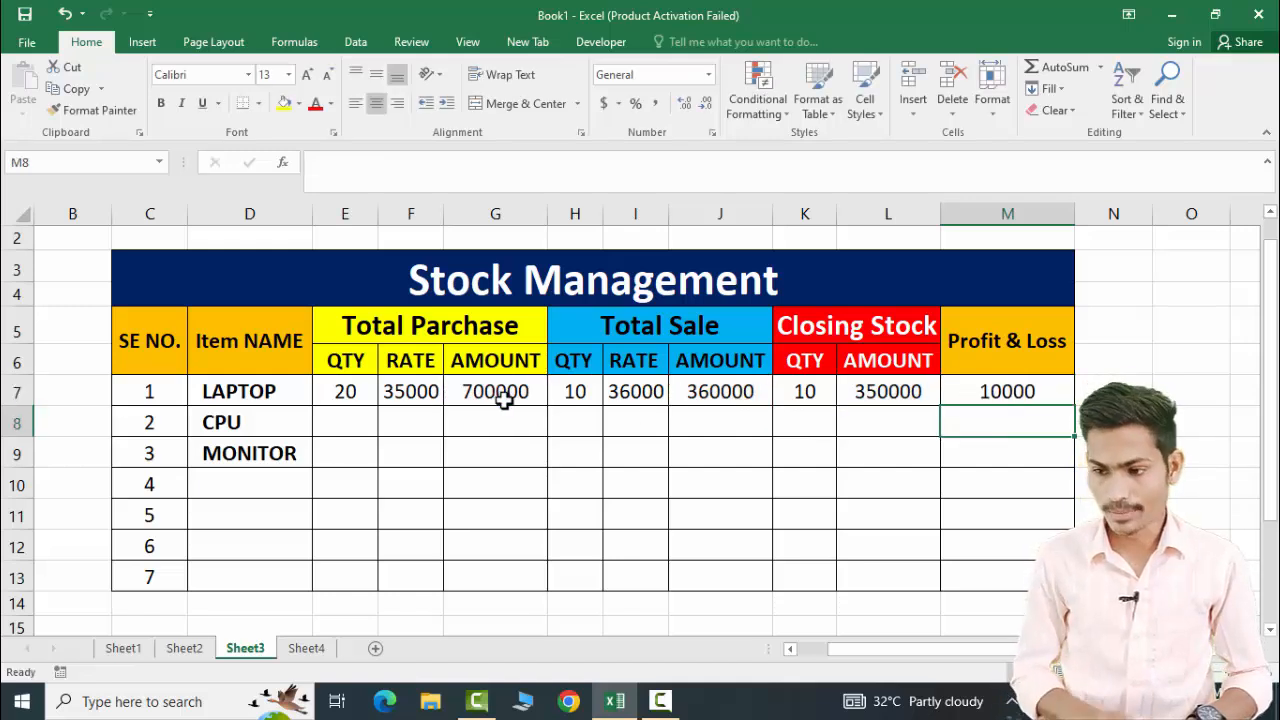
Step: Review the laptop's profit and loss formula against its purchase quantity, sale quantity and sale rate
left_click(970, 394)
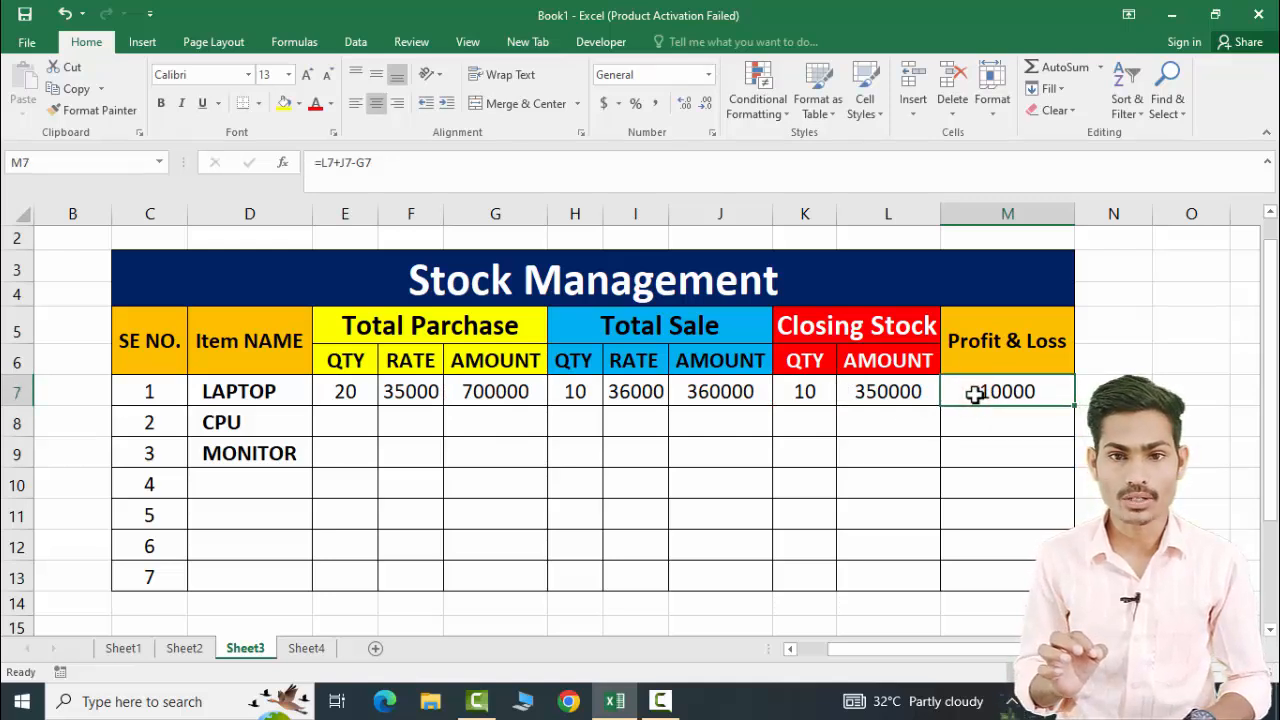
left_click(347, 392)
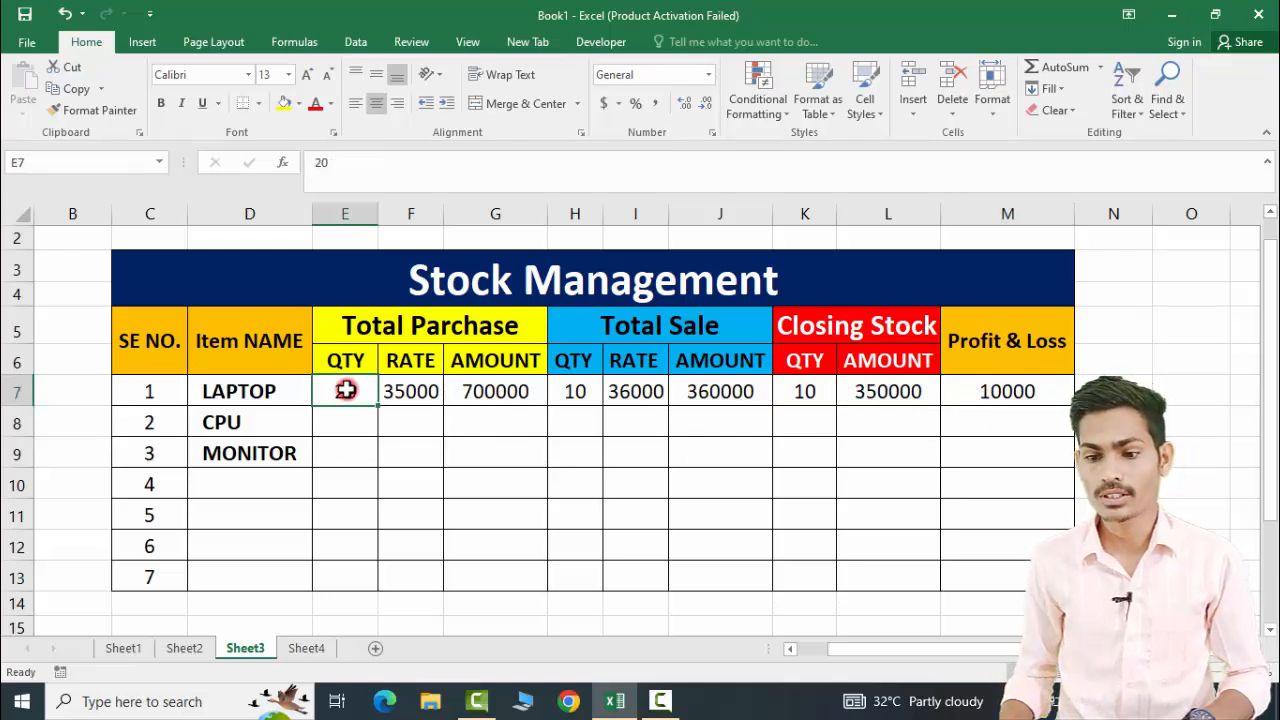
left_click(576, 392)
left_click(632, 394)
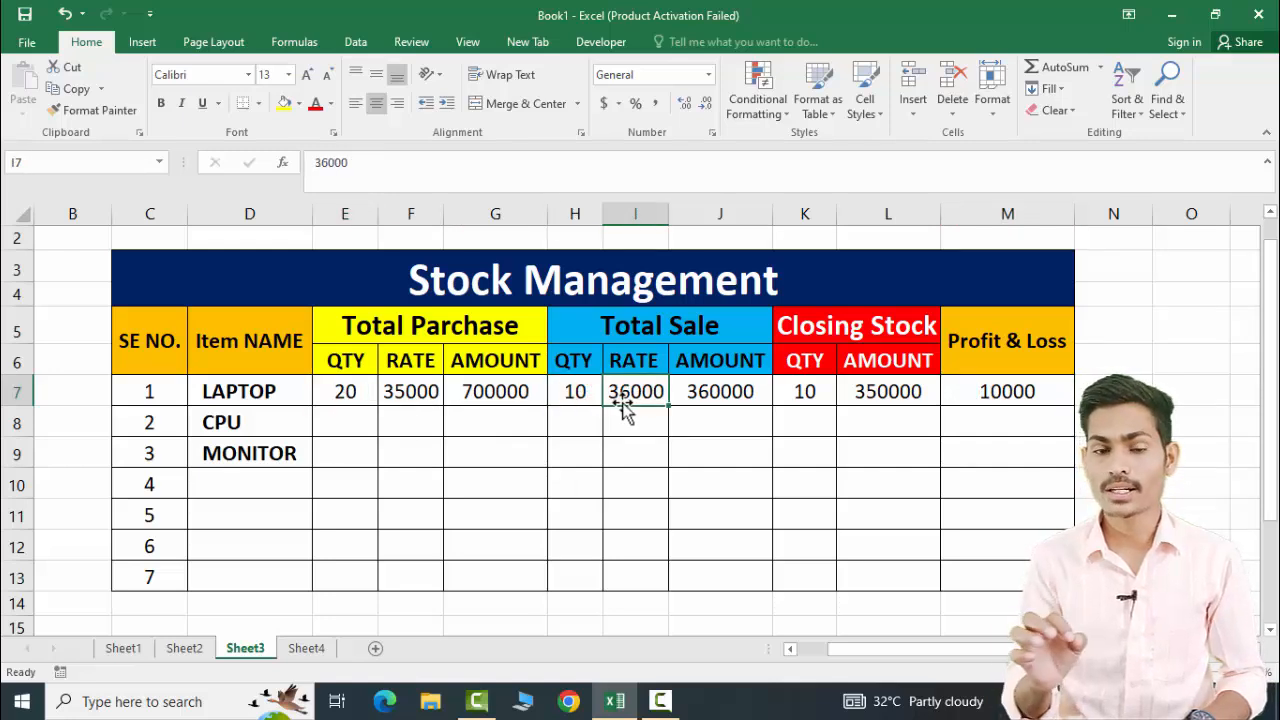
left_click(577, 392)
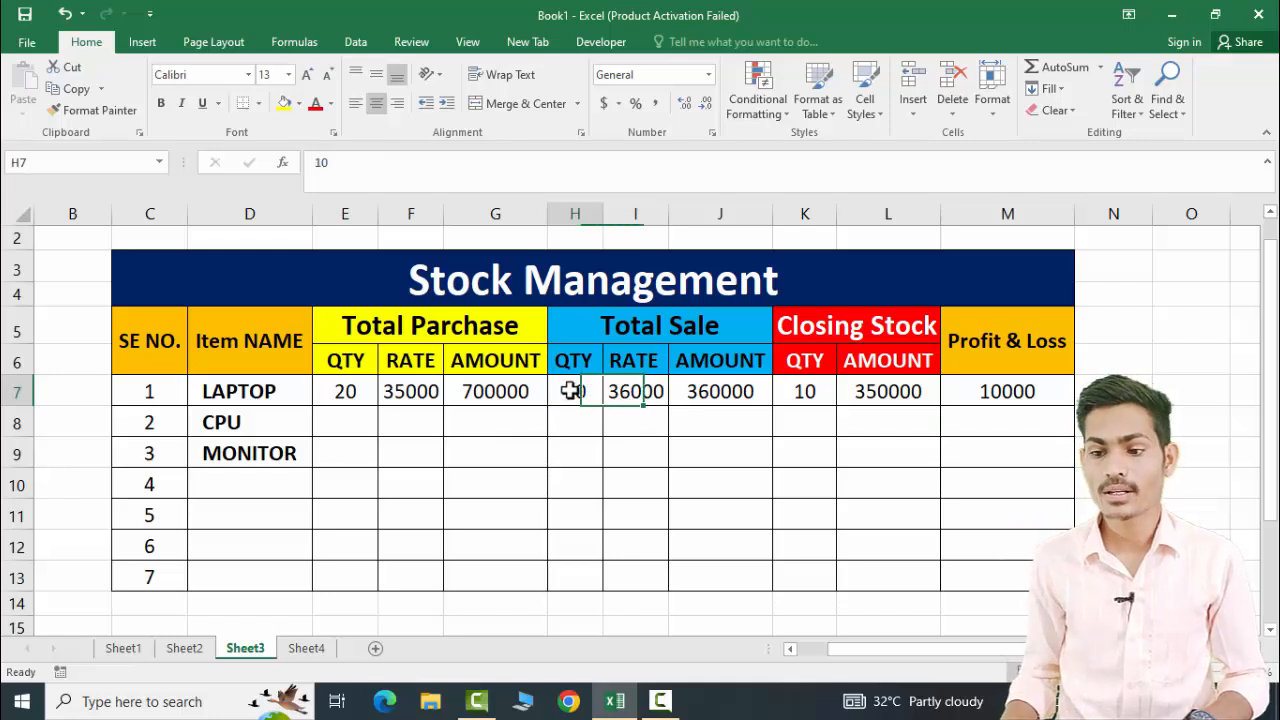
left_click(607, 392)
left_click(1012, 395)
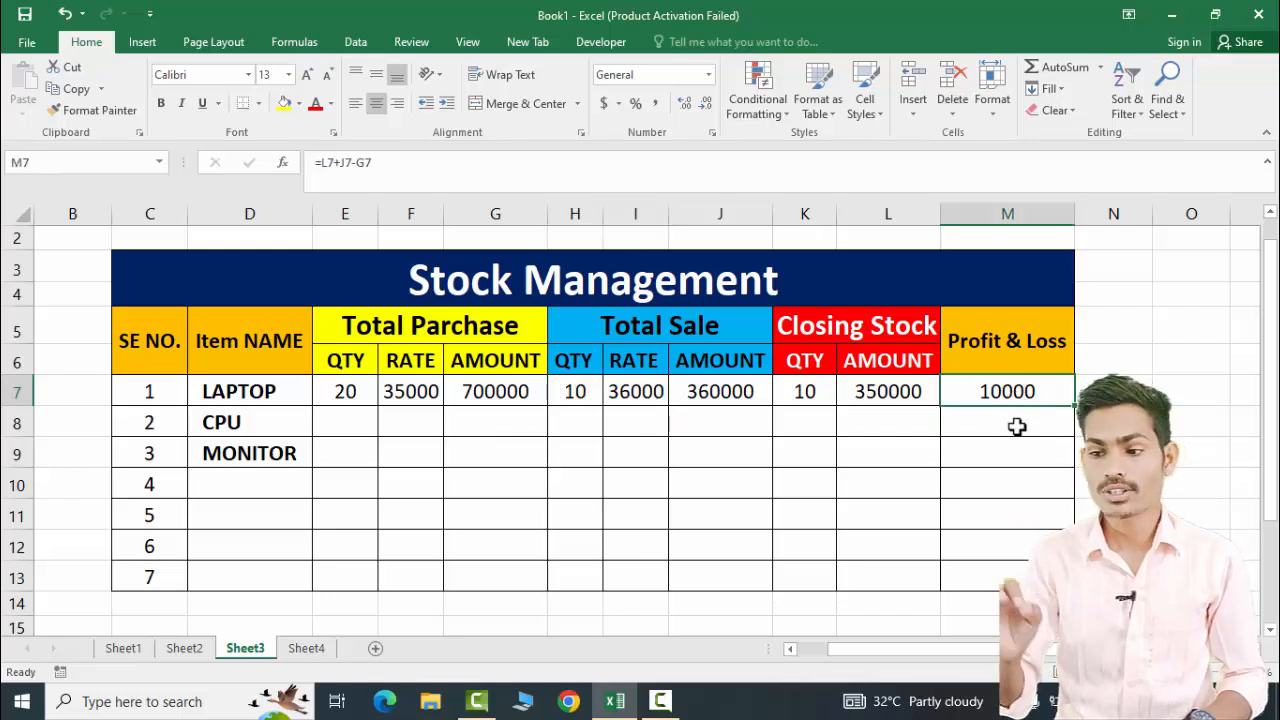
Step: Enter the CPU's purchase quantity as 30 in E8 and its purchase rate as 20000 in F8
left_click(337, 428)
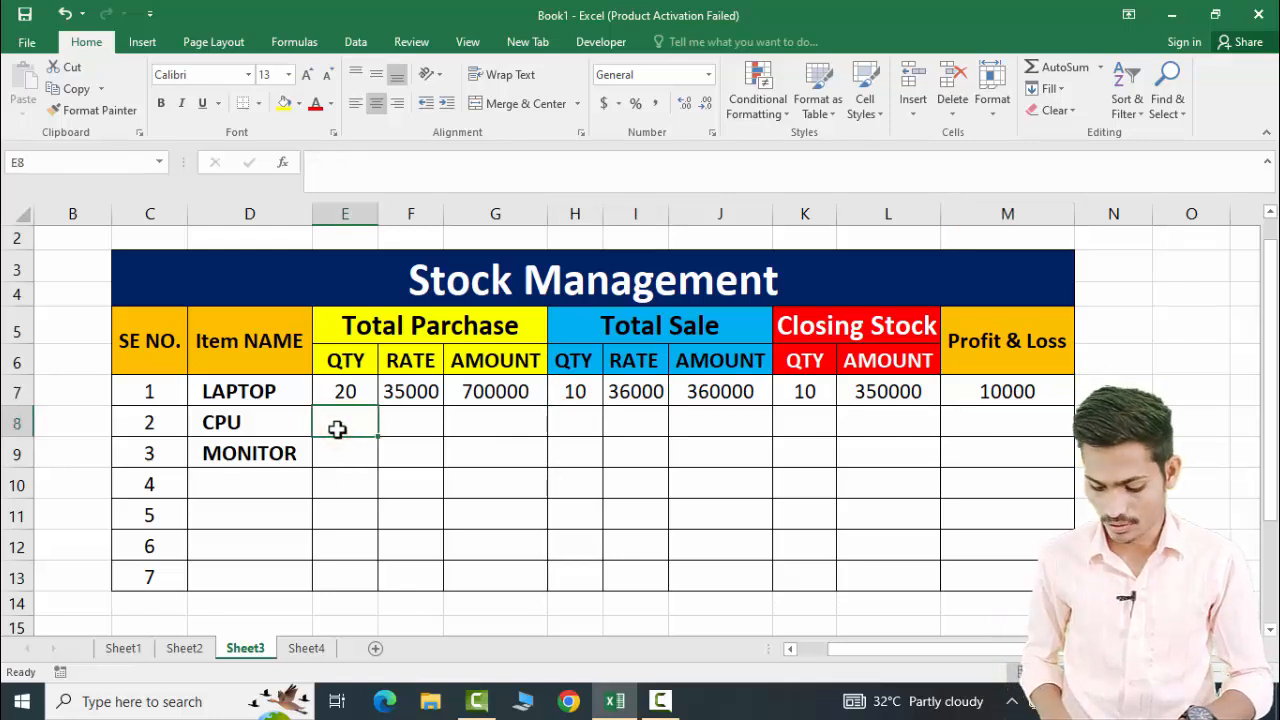
type("30")
left_click(398, 424)
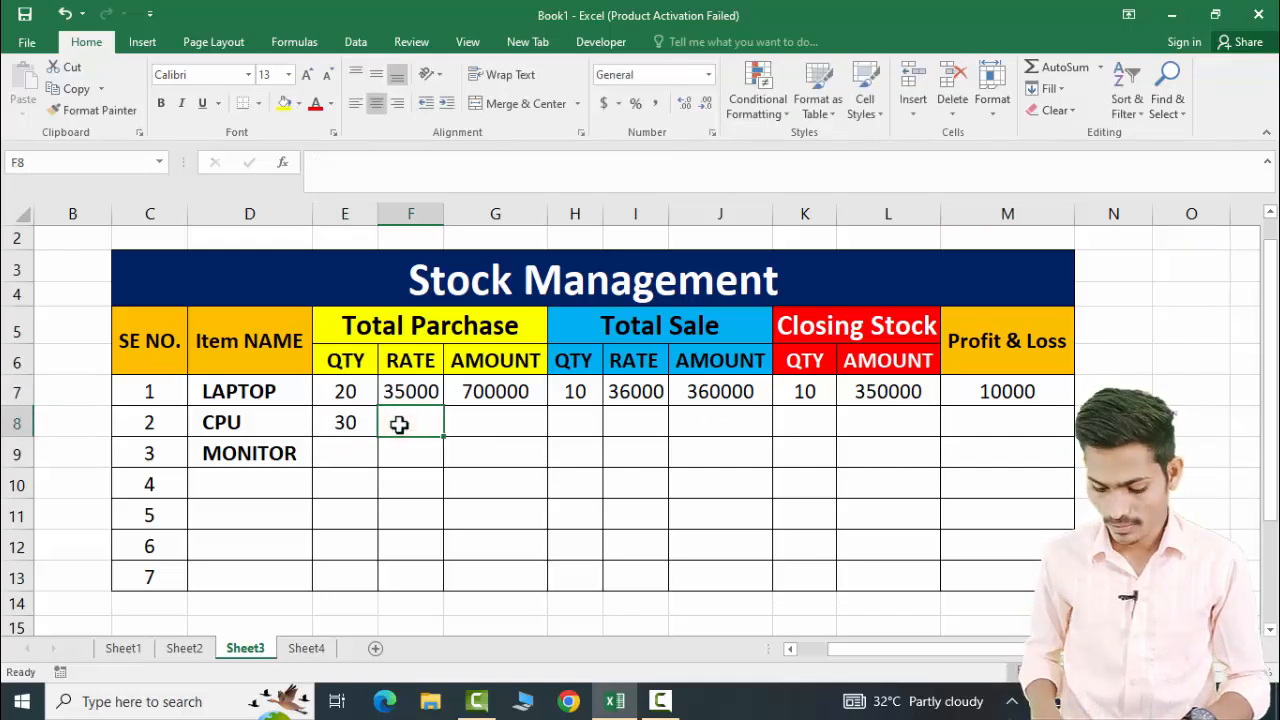
type("20000")
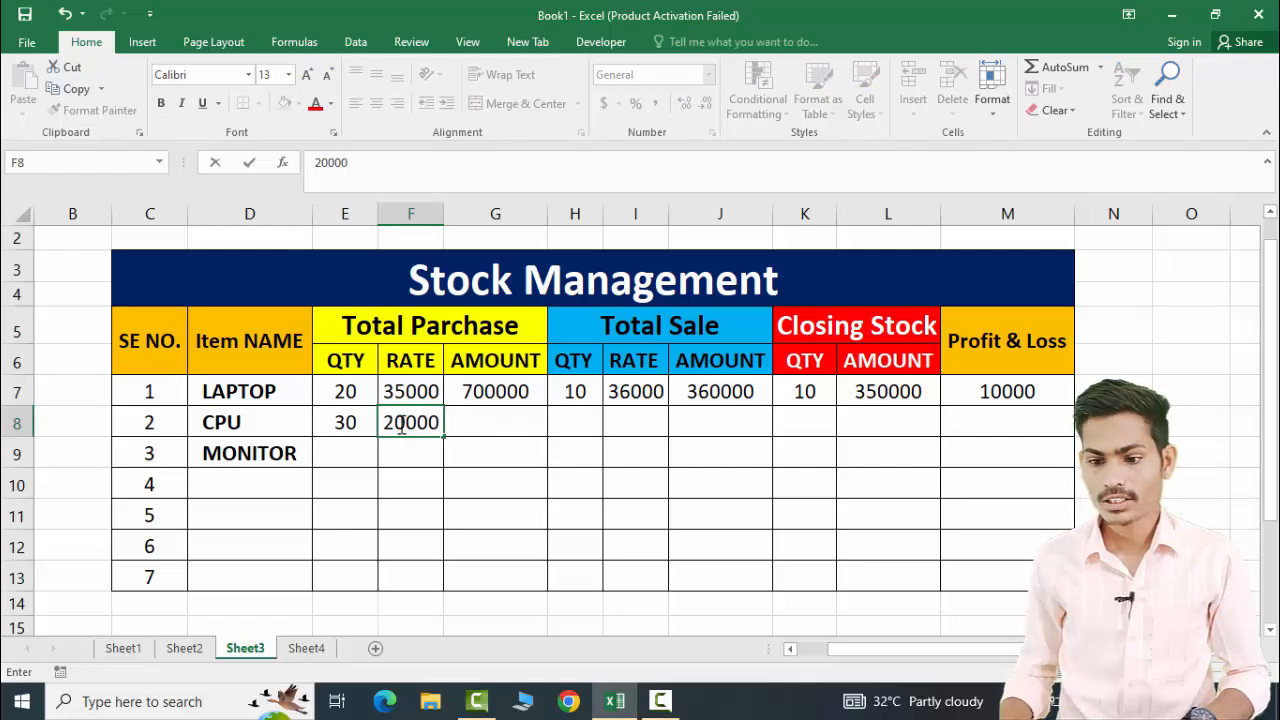
Step: Calculate the CPU's purchase amount in G8 with =F8*E8 and fill the formula down to G13
left_click(474, 417)
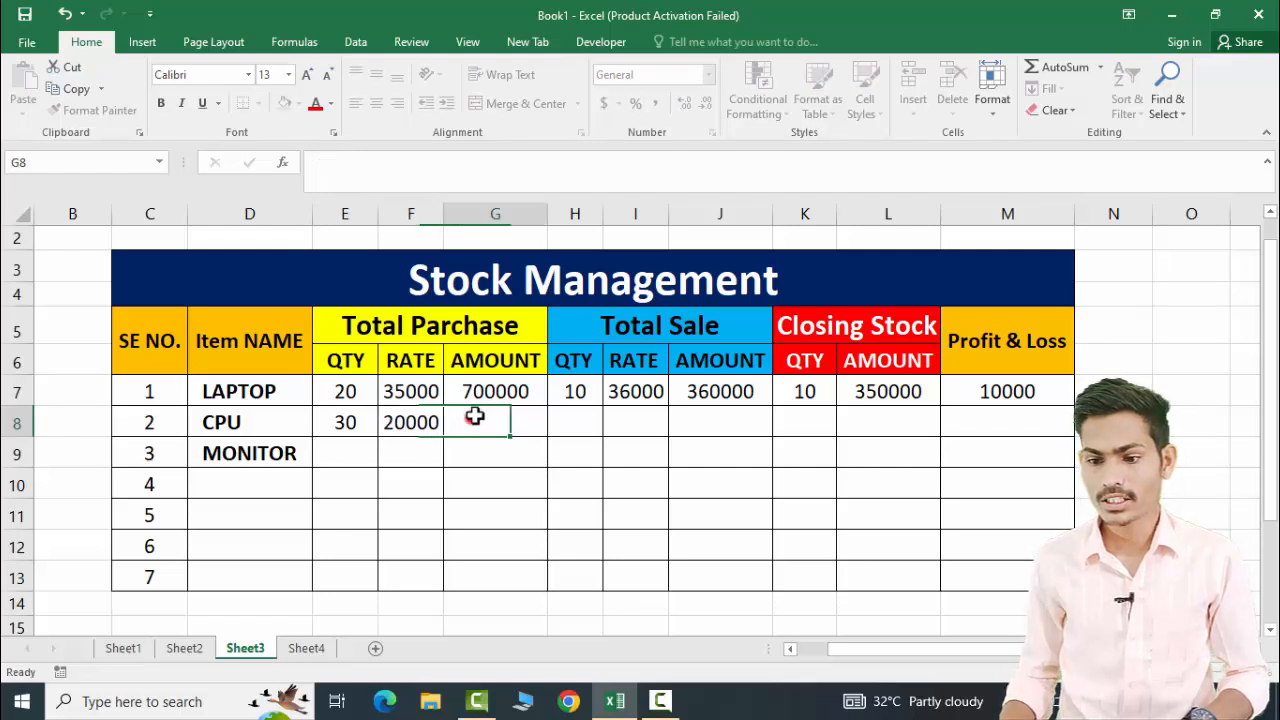
type("=")
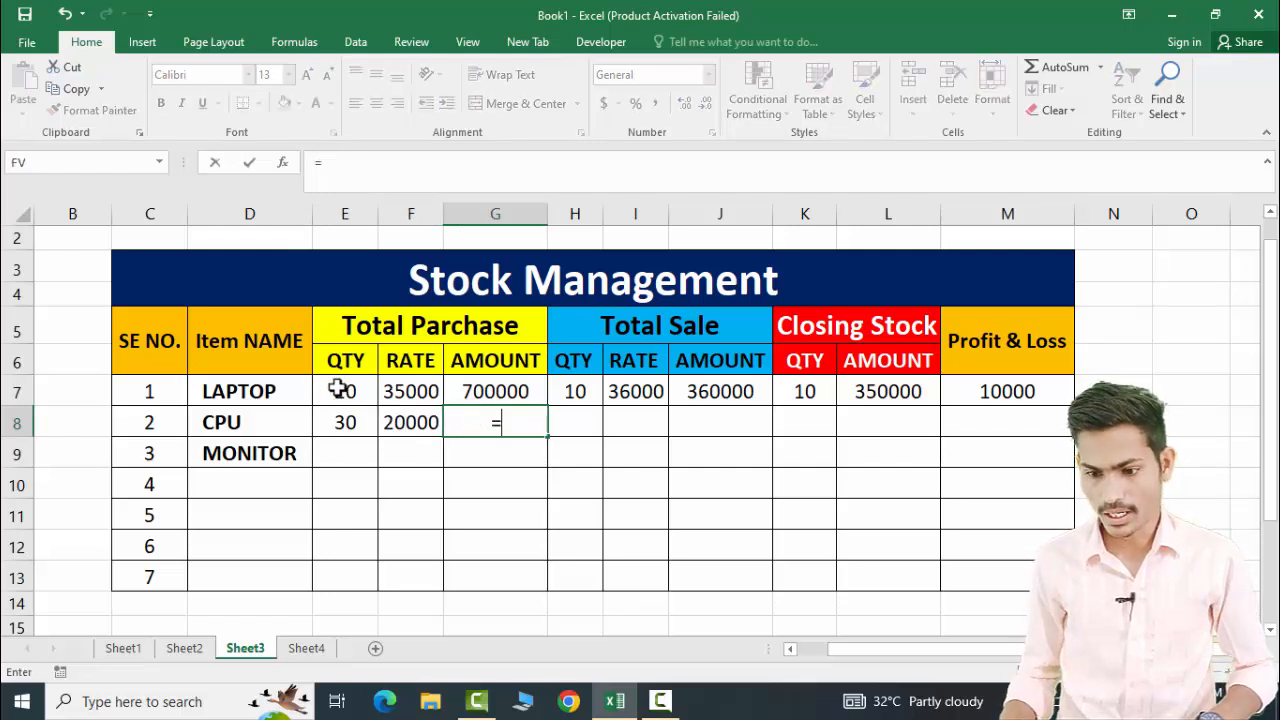
left_click(393, 421)
type("*")
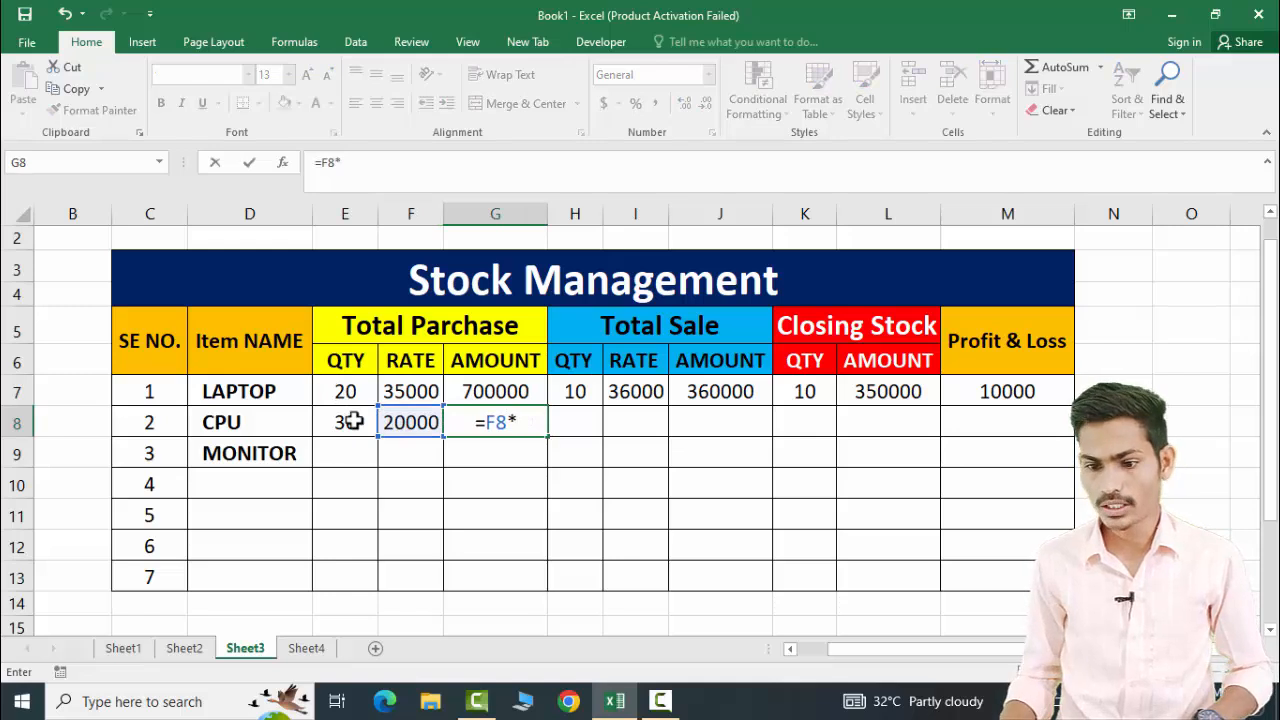
left_click(350, 421)
key("Return")
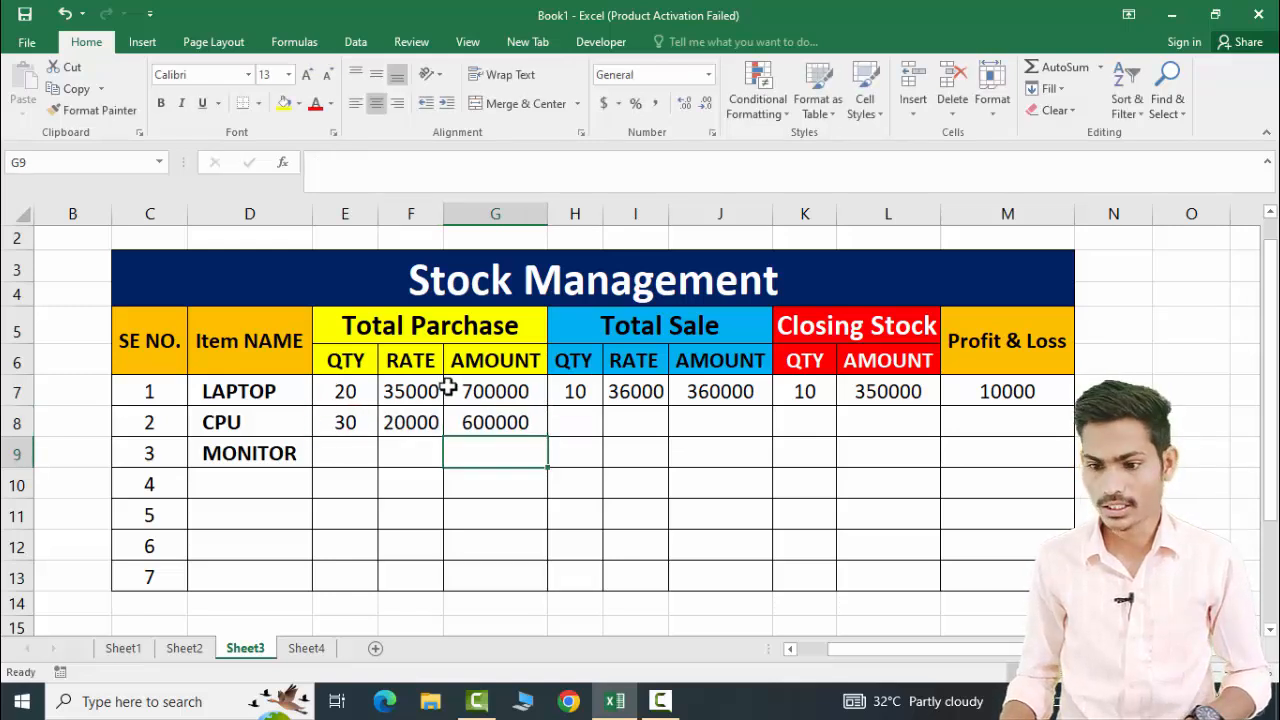
left_click(512, 422)
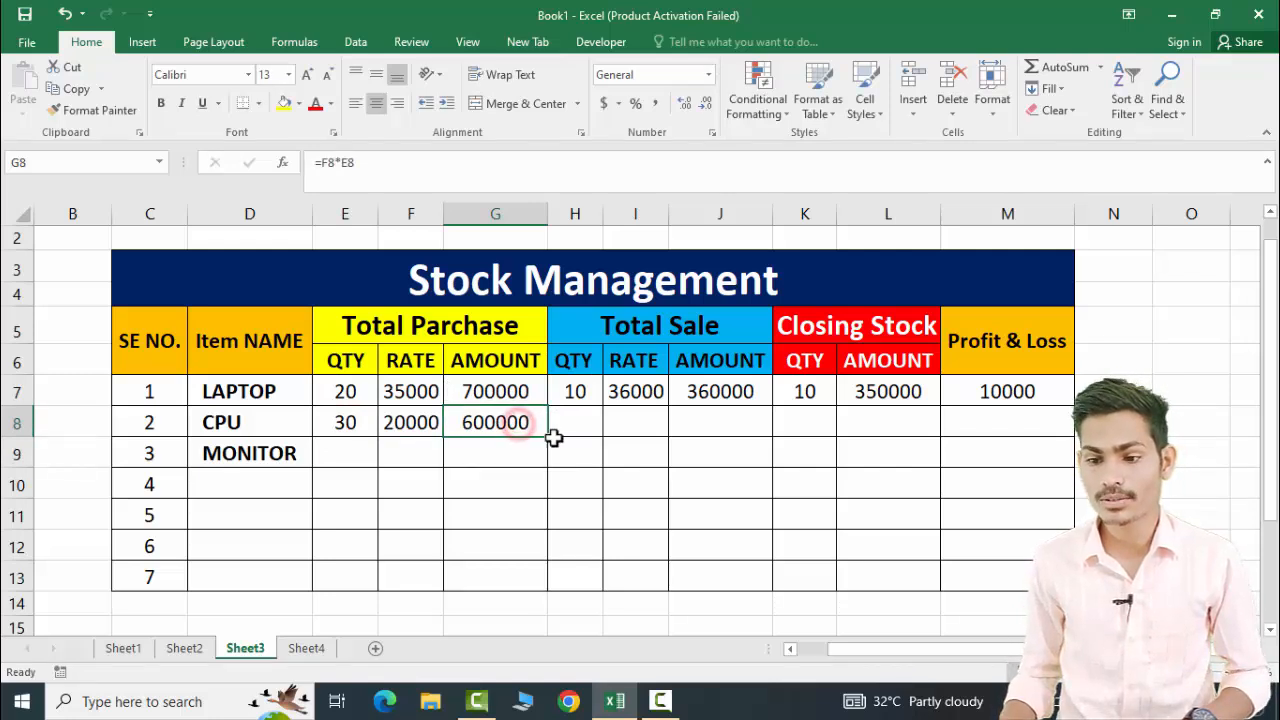
left_click_drag(547, 437, 548, 582)
left_click_drag(346, 458, 403, 451)
left_click(351, 454)
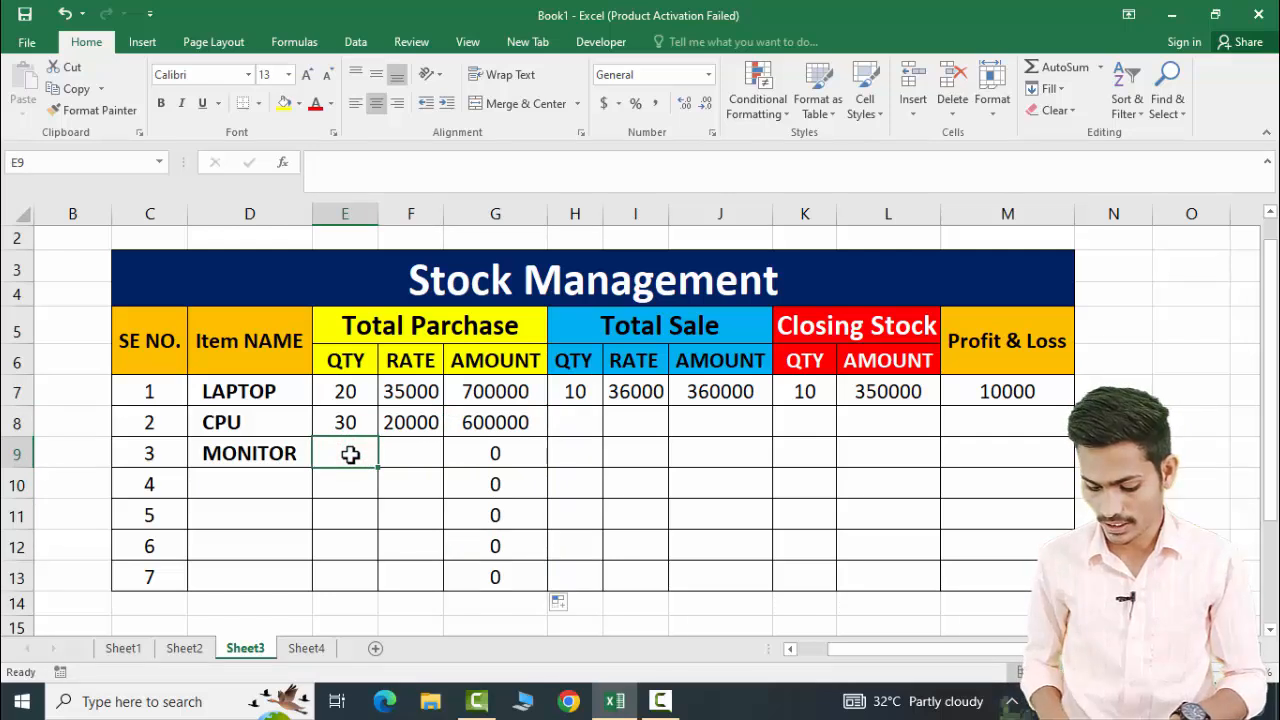
type("12000")
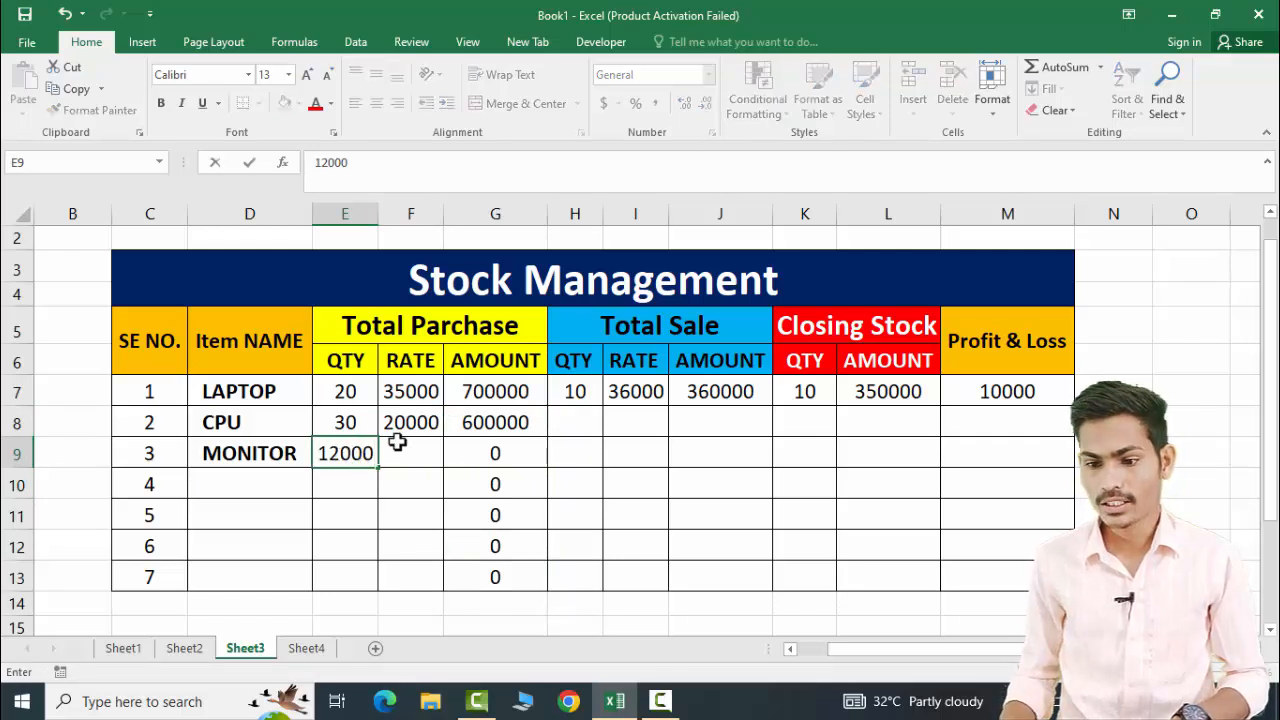
left_click(400, 448)
Step: Enter the monitor's purchase quantity as 30 in E9 and its purchase rate as 12000 in F9
left_click(330, 453)
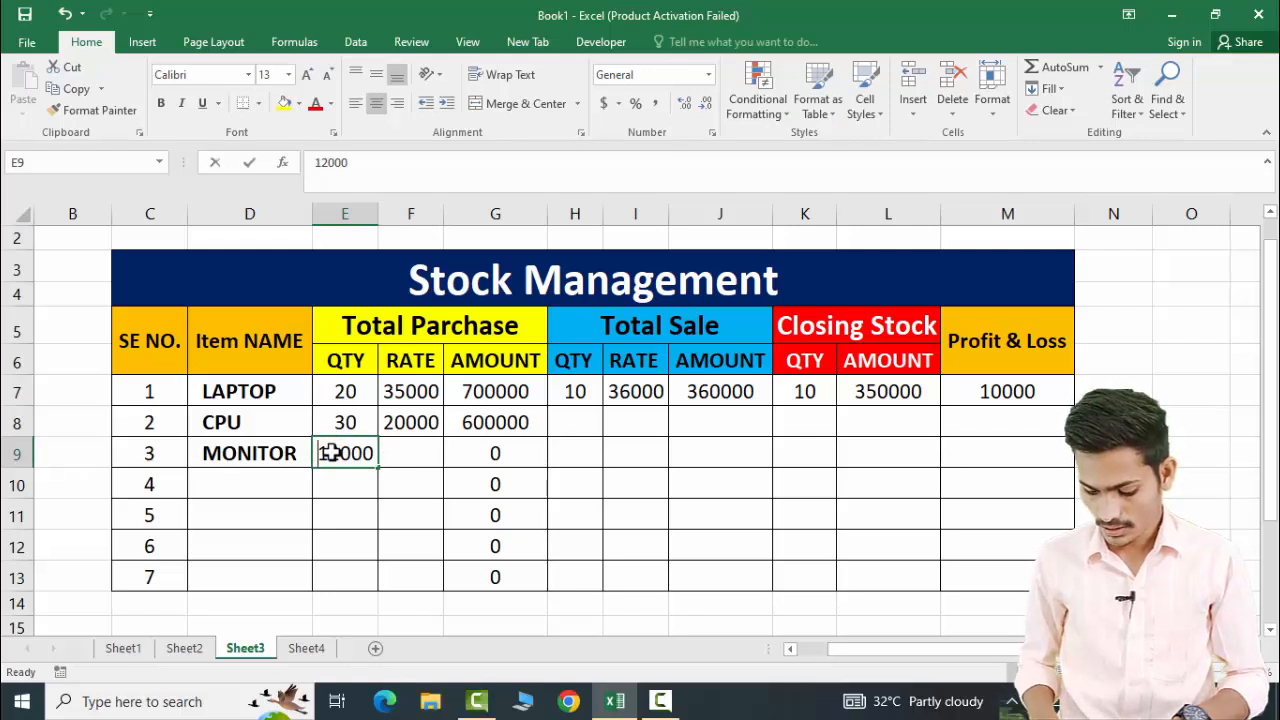
type("30")
left_click(403, 448)
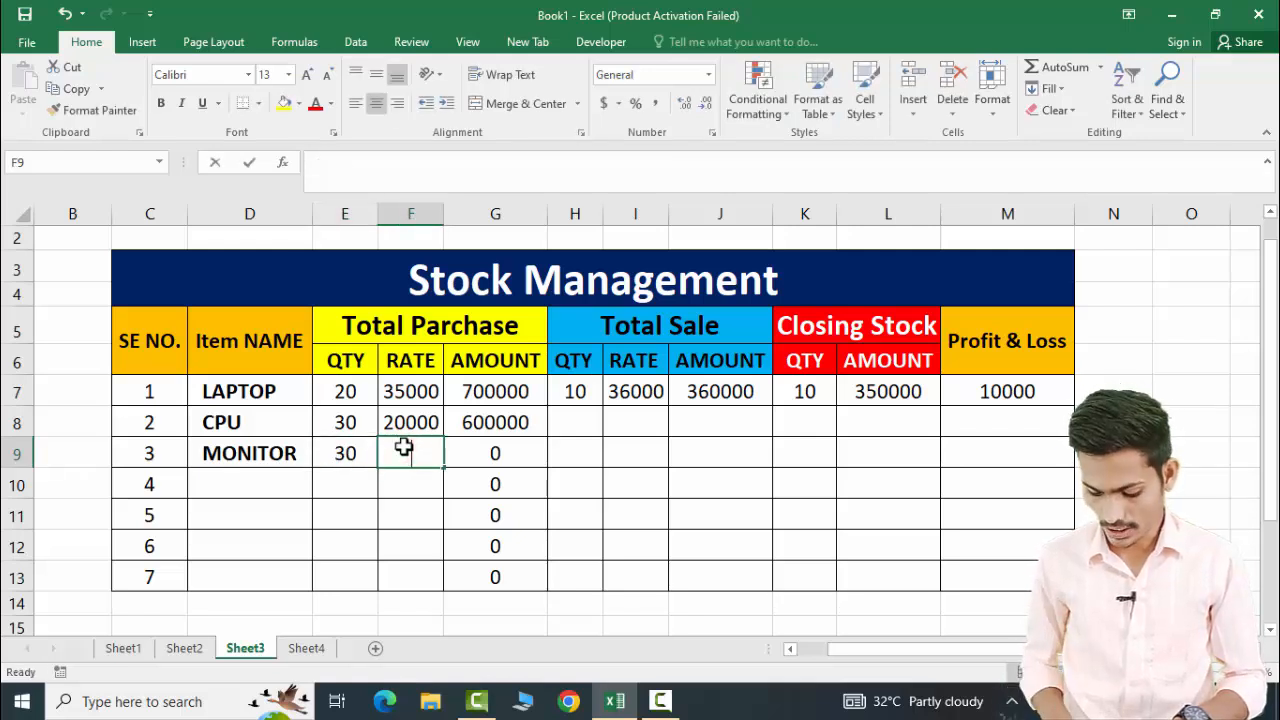
type("12000")
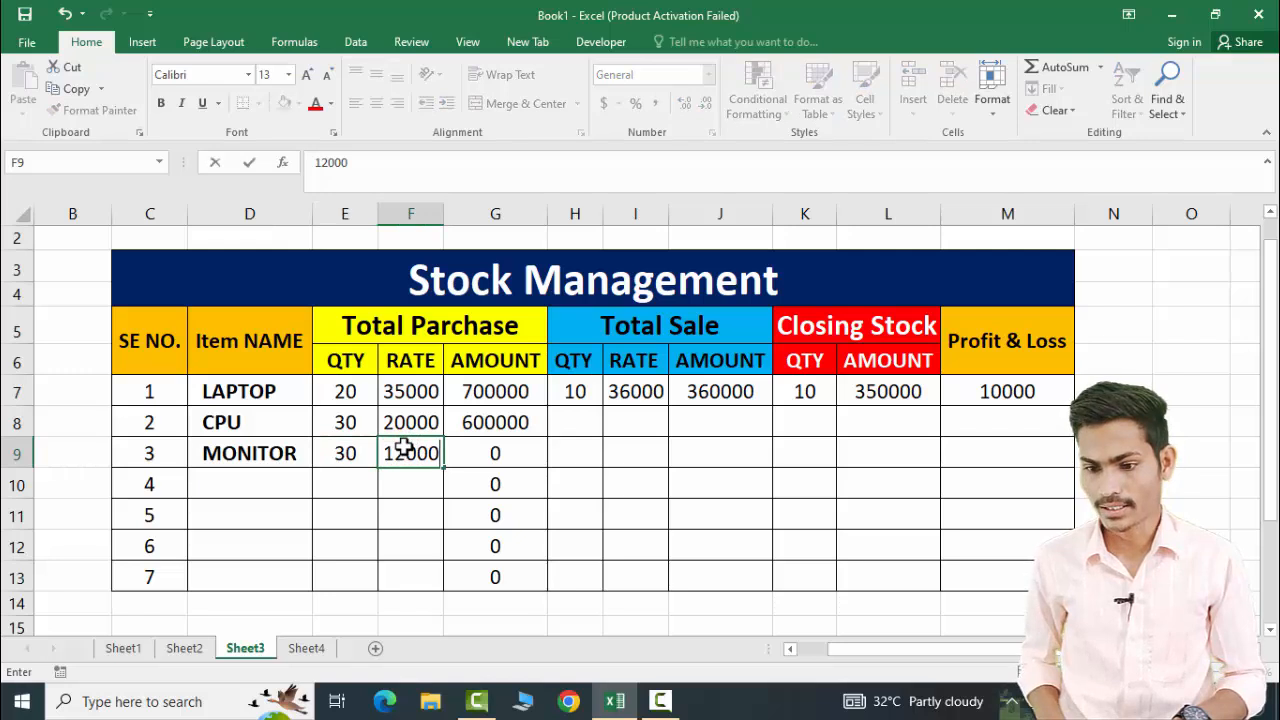
left_click(456, 533)
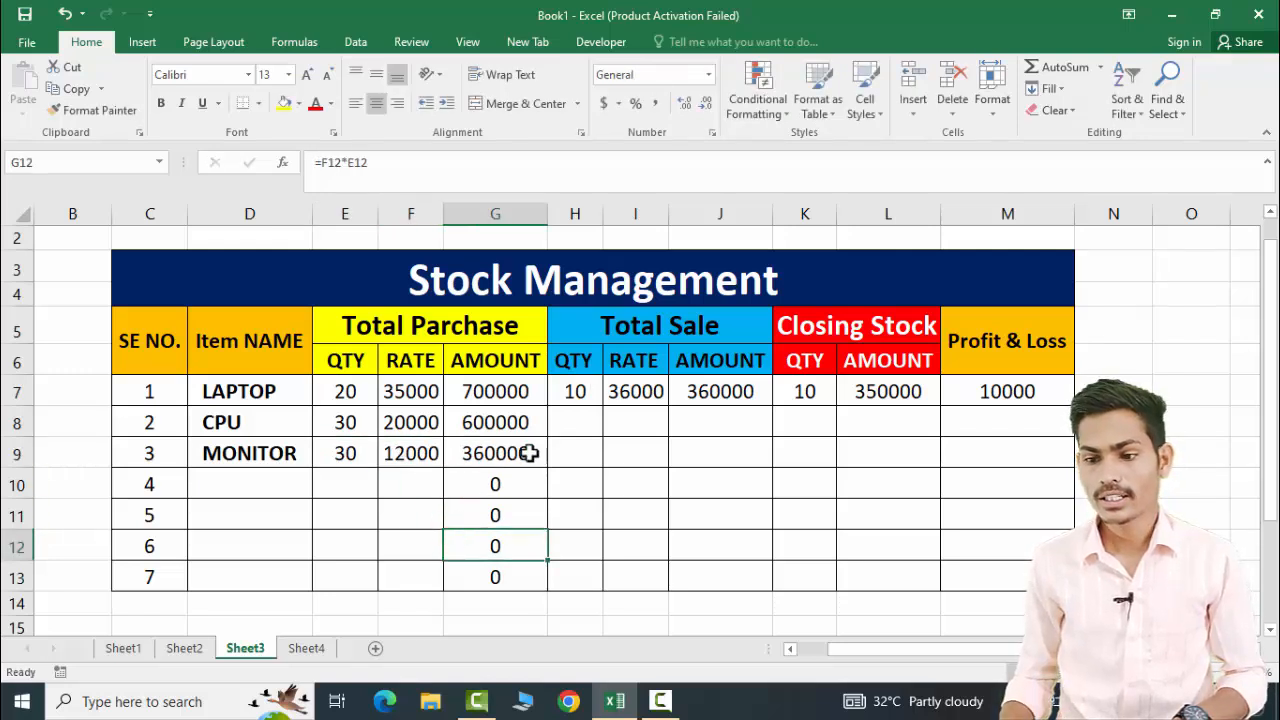
Step: Fill the sale amount formula in J7 and the closing stock quantity formula in K7 down through row 13
left_click(578, 396)
left_click(695, 391)
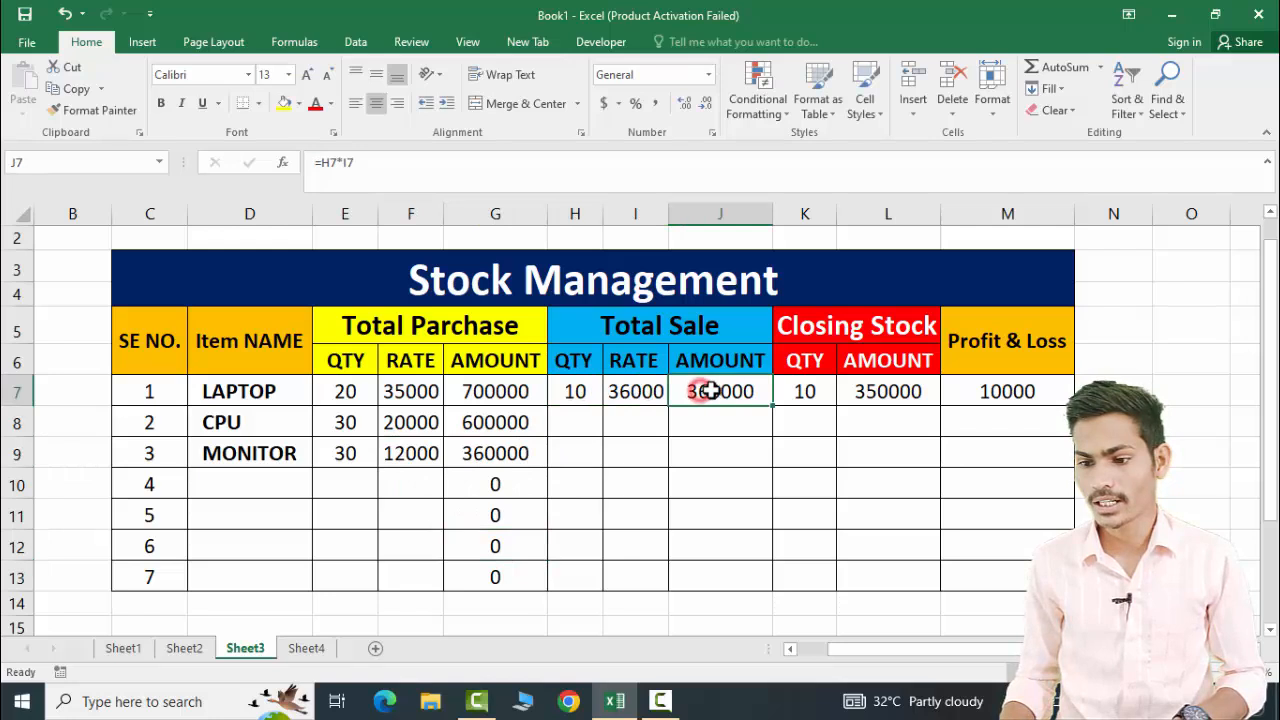
left_click_drag(775, 408, 770, 566)
left_click(823, 400)
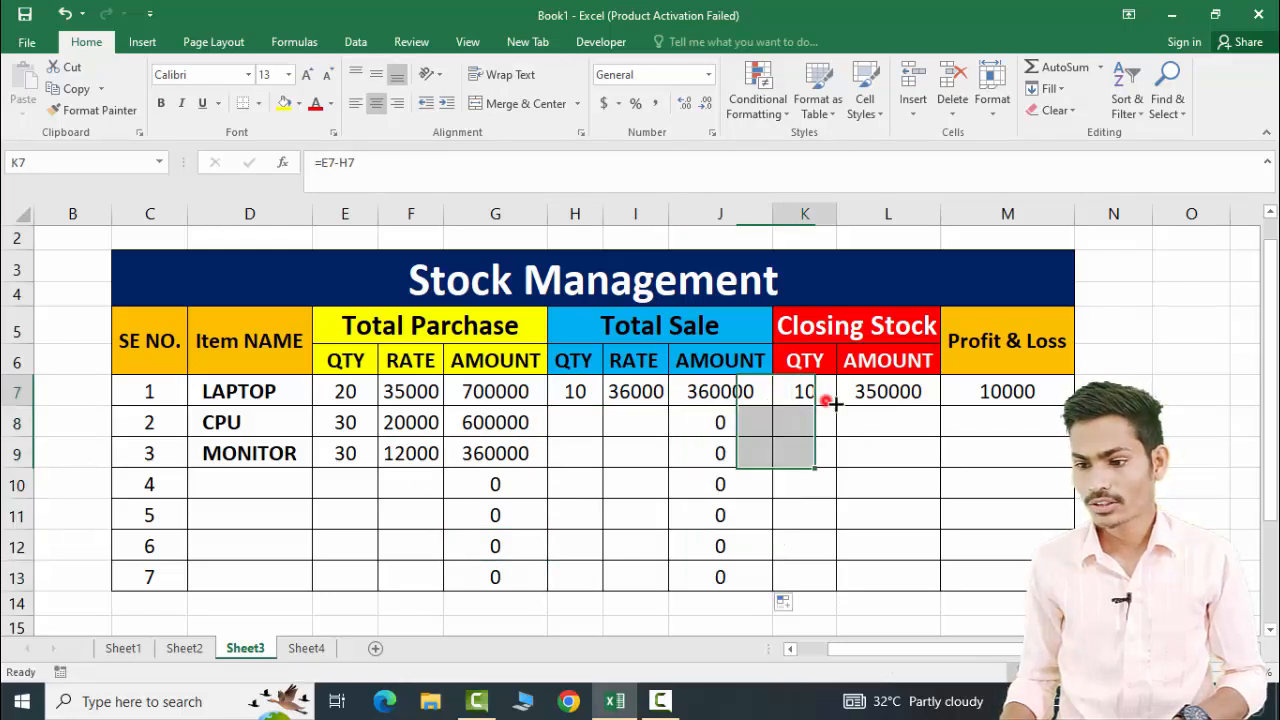
left_click_drag(838, 405, 838, 578)
Step: Replace the fixed rate in the laptop's closing stock amount formula with the purchase rate cell, making L7 =K7*F7
left_click(905, 385)
left_click_drag(940, 406, 895, 405)
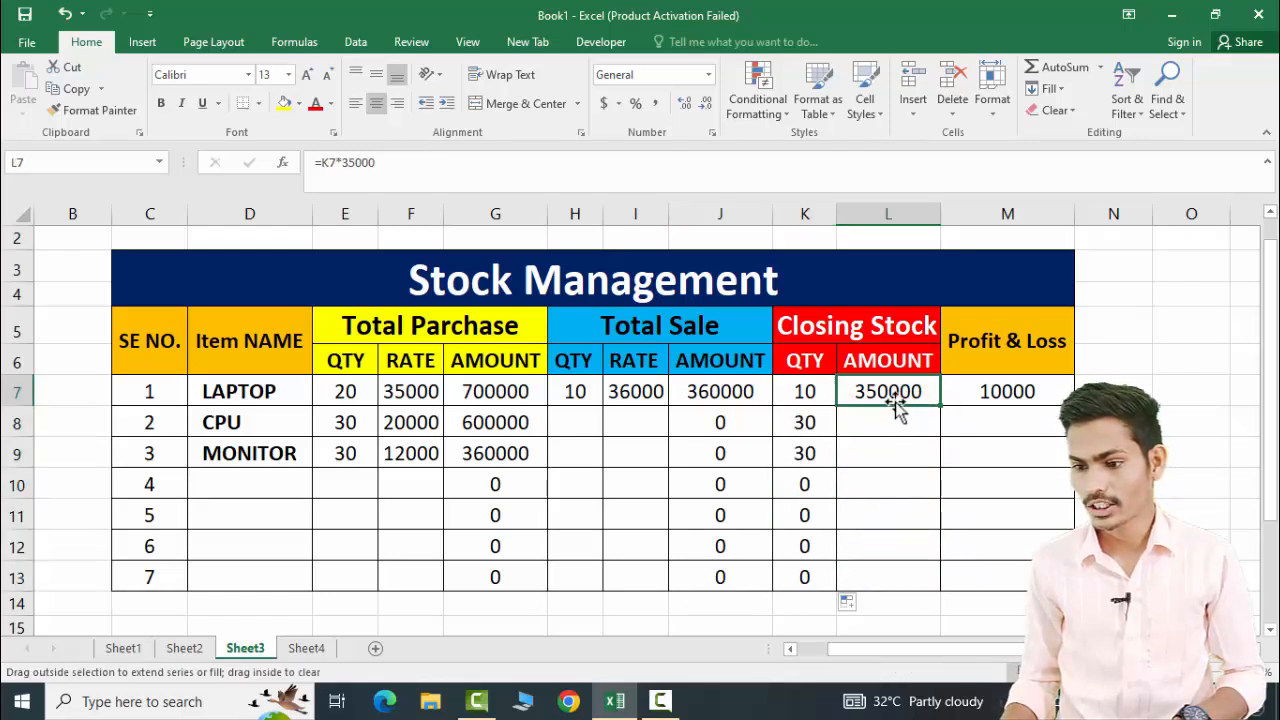
double_click(895, 400)
key("BackSpace")
key("BackSpace")
key("BackSpace")
key("BackSpace")
key("BackSpace")
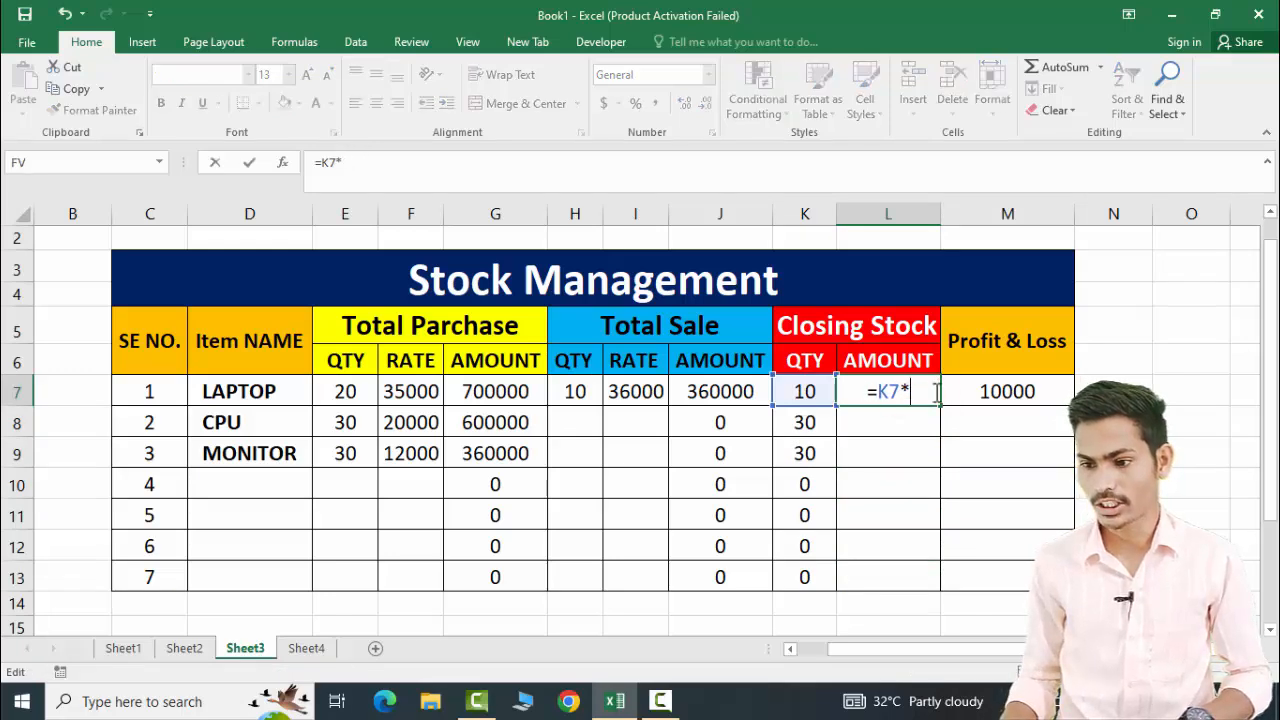
left_click(428, 391)
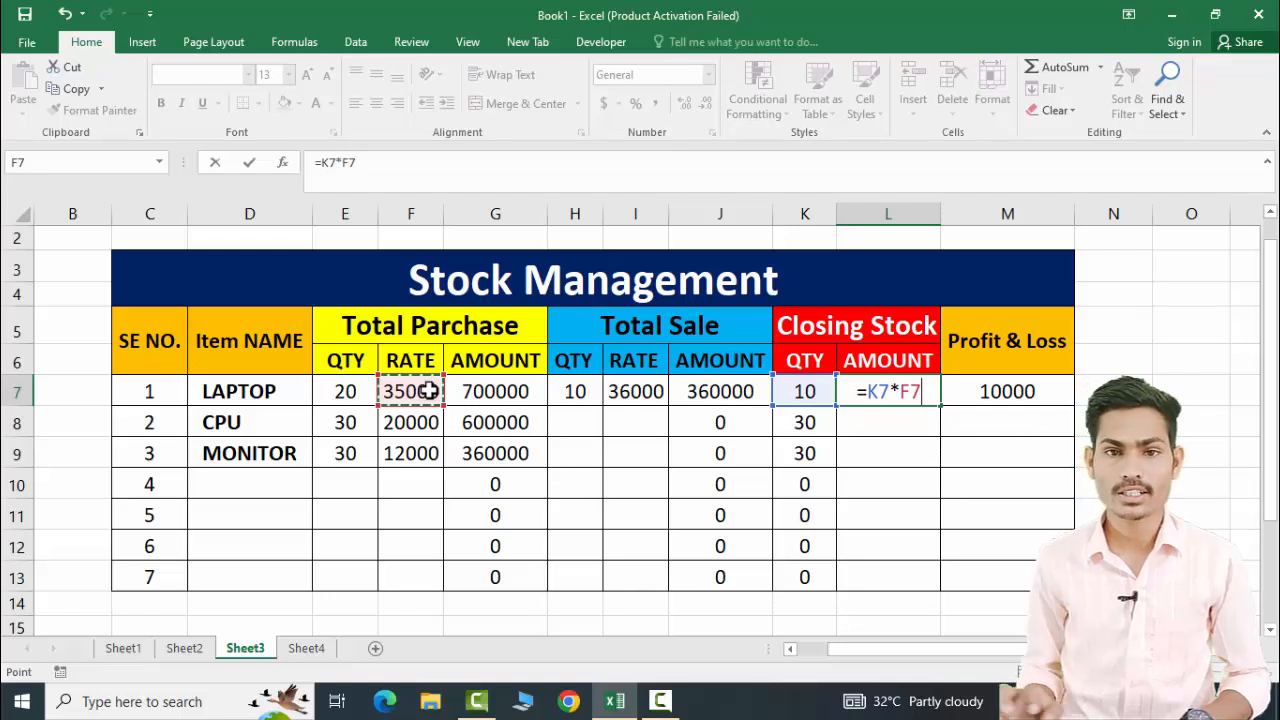
key("Return")
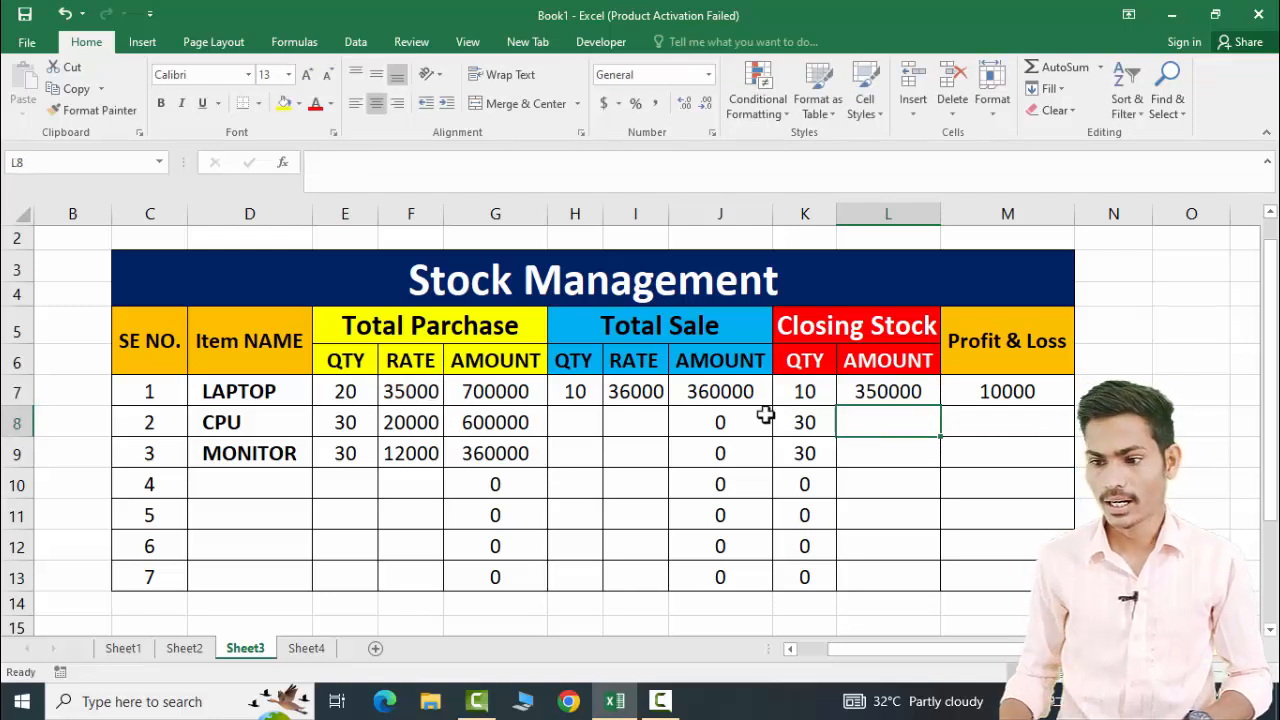
Step: Fill the closing stock amount formula in L7 and the profit and loss formula in M7 down through row 13
left_click(927, 391)
left_click_drag(940, 405, 954, 585)
left_click(1060, 392)
left_click_drag(1074, 406, 1055, 585)
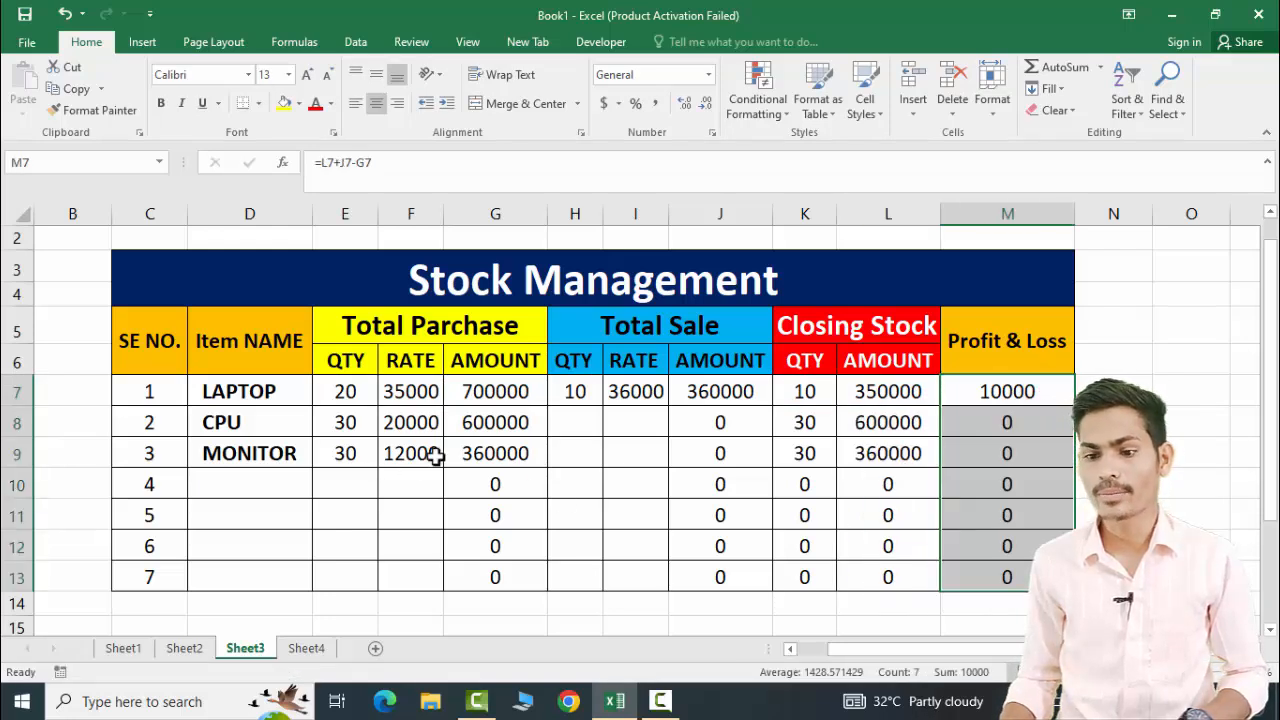
Step: Enter the CPU's sale quantity as 15 in H8 and its sale rate as 22000 in I8
left_click(580, 445)
left_click(578, 395)
left_click(572, 428)
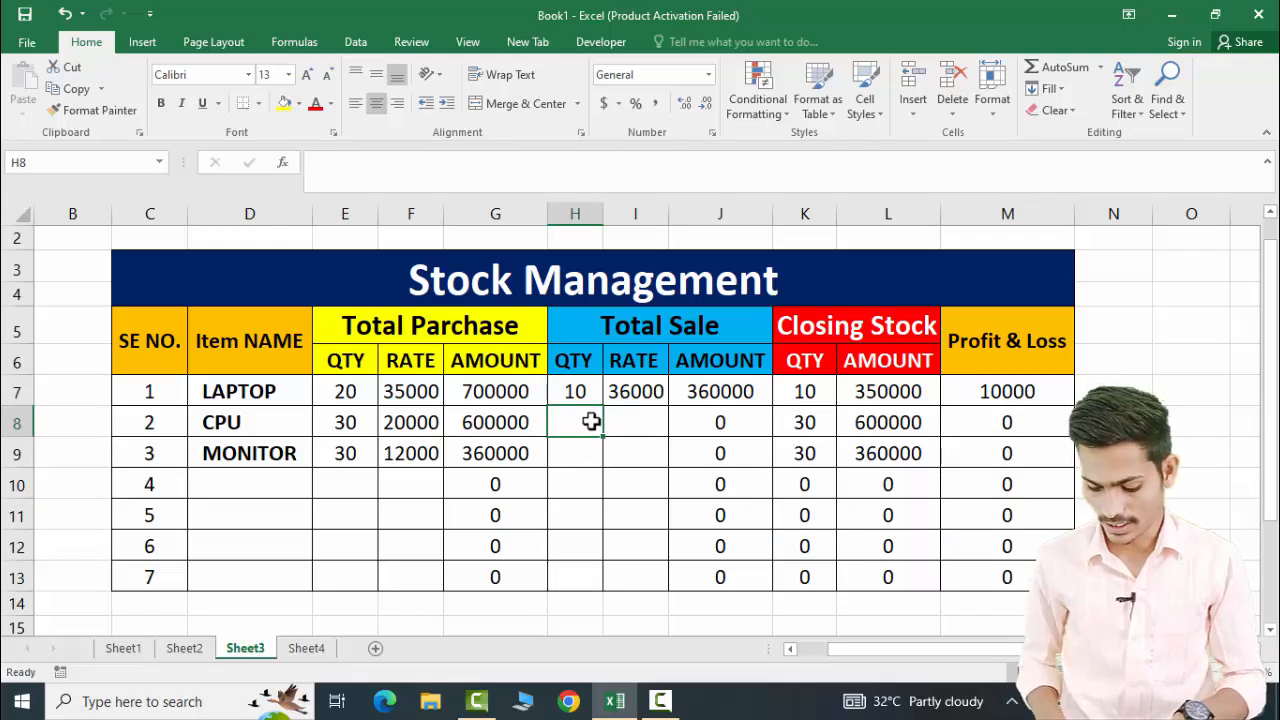
type("150")
key("BackSpace")
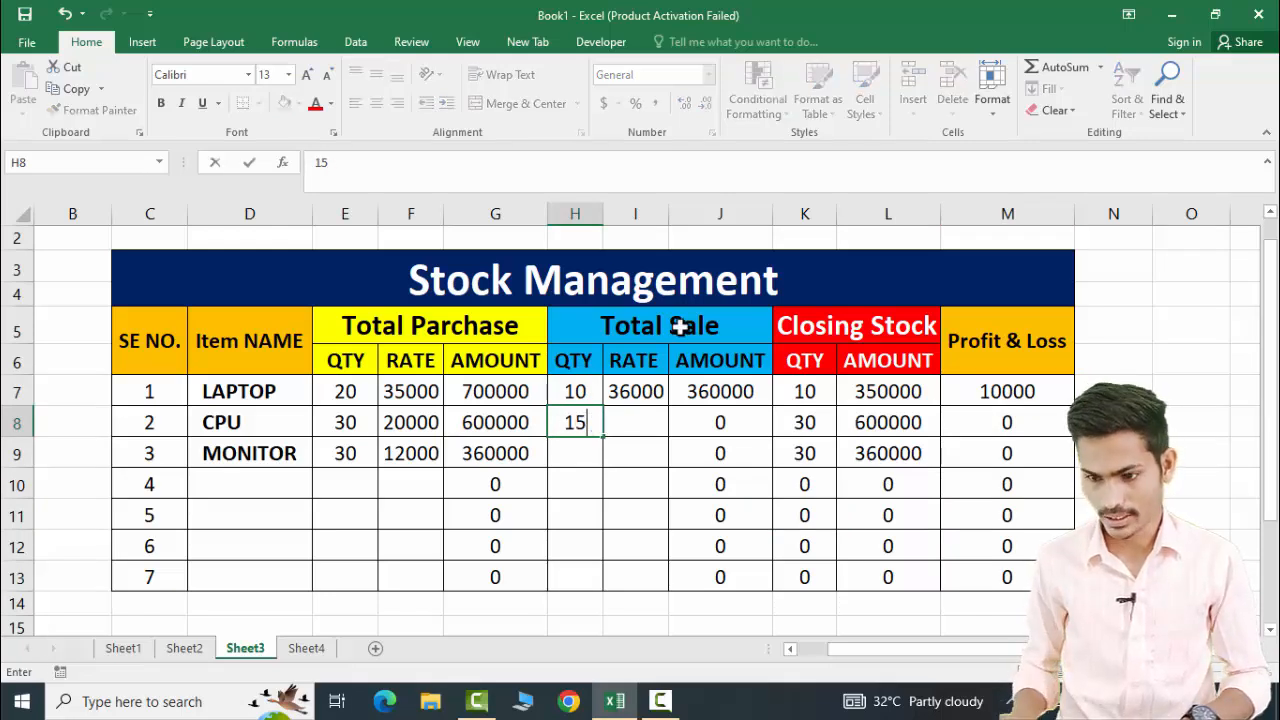
left_click(630, 410)
left_click(423, 424)
left_click(630, 424)
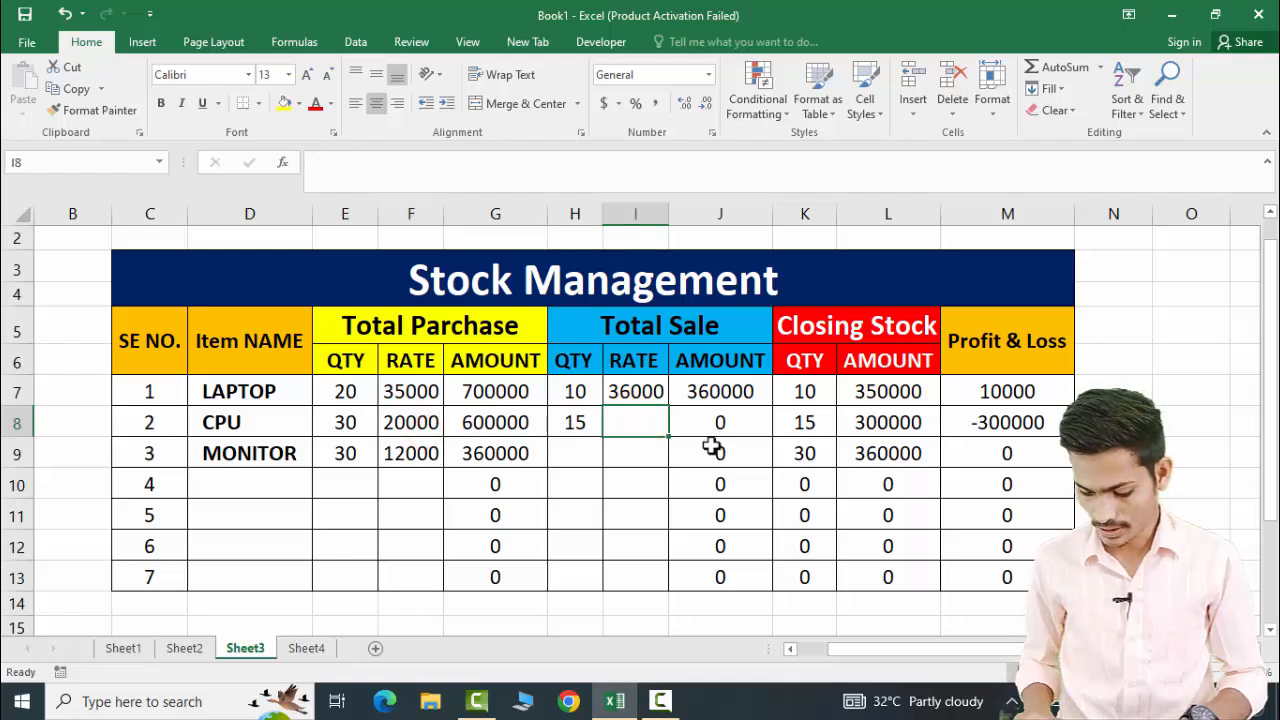
type("22000")
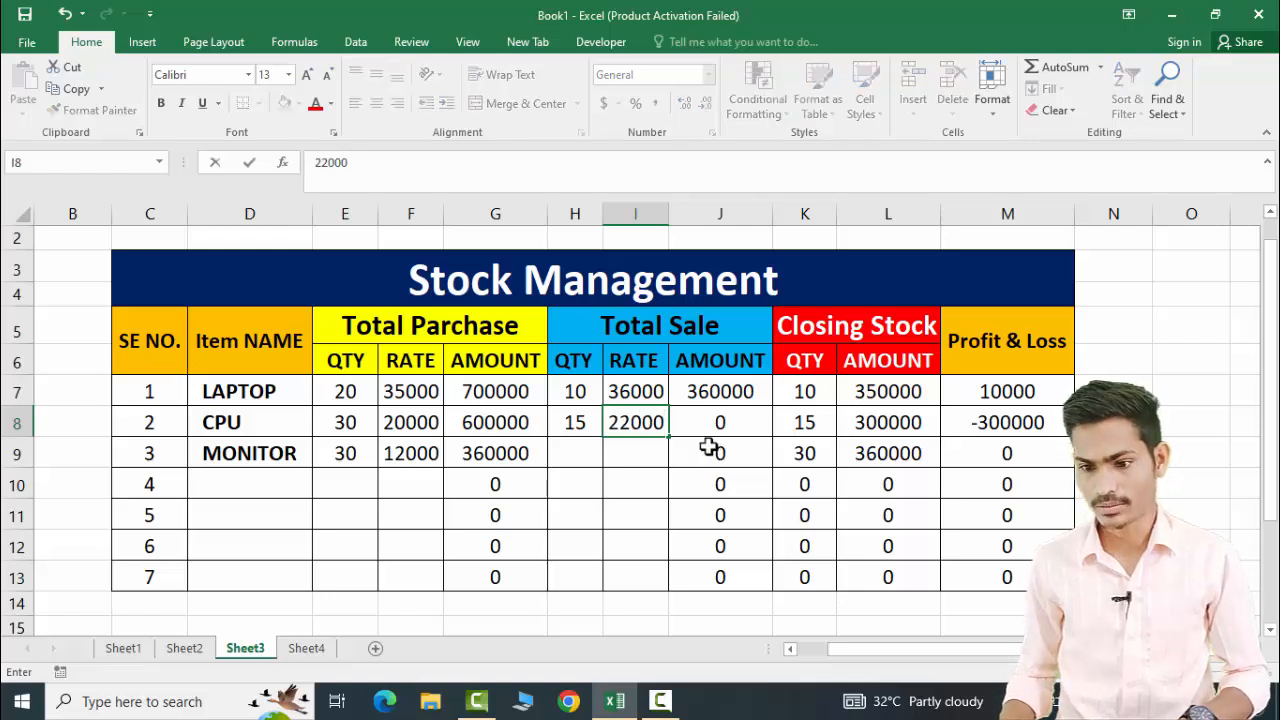
left_click(646, 488)
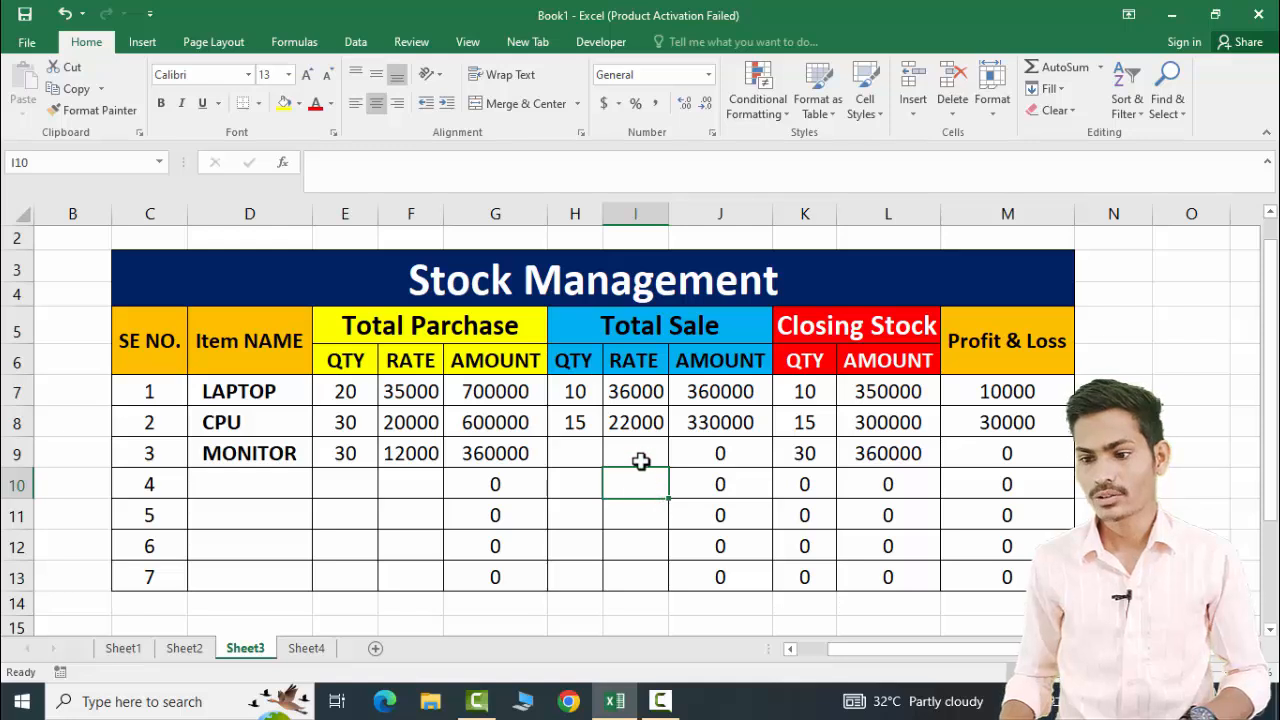
Step: Review the CPU's profit and loss in M8 and the blank entry ranges D10:F13 and H9:I13
left_click(1000, 424)
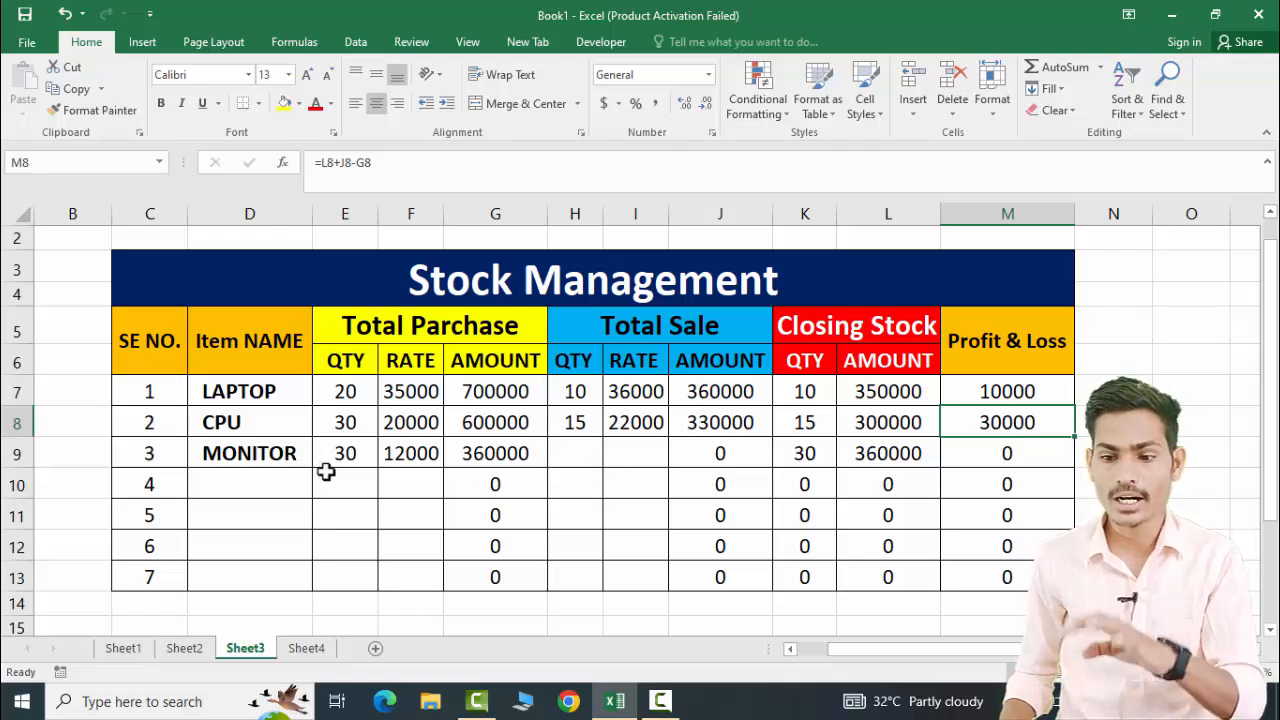
left_click_drag(279, 484, 426, 588)
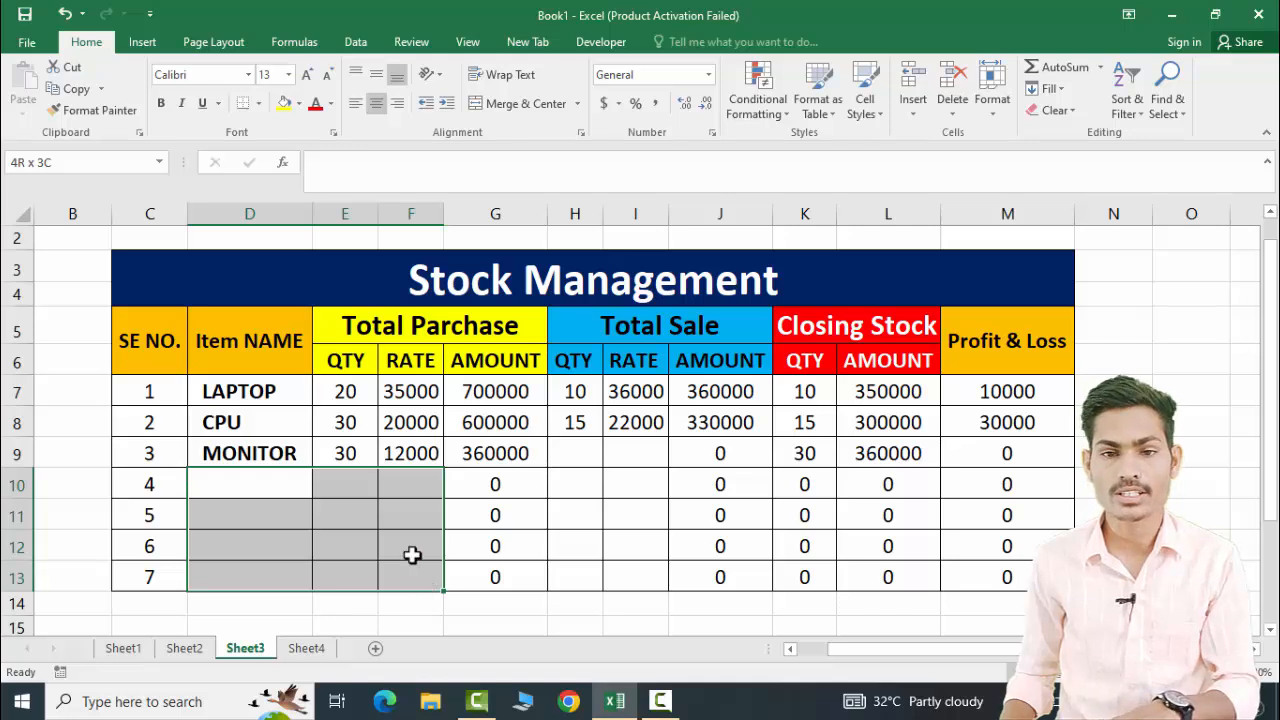
left_click_drag(277, 482, 414, 572)
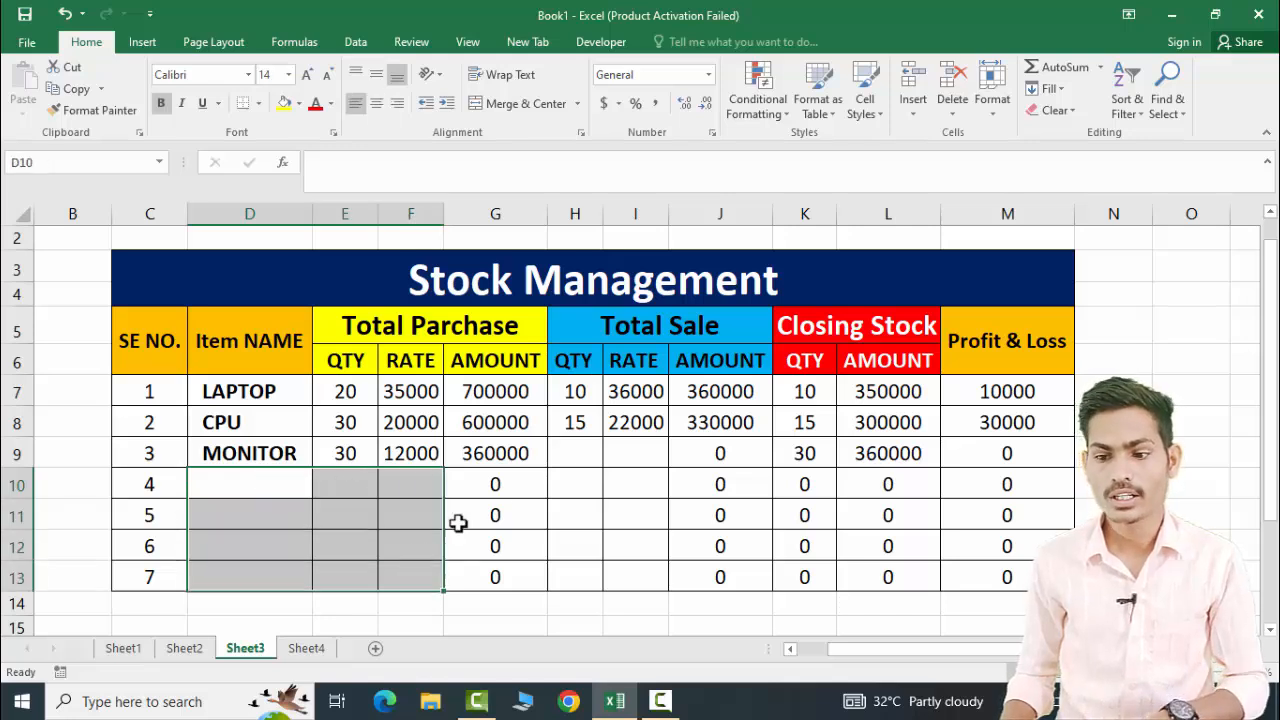
left_click_drag(566, 458, 621, 587)
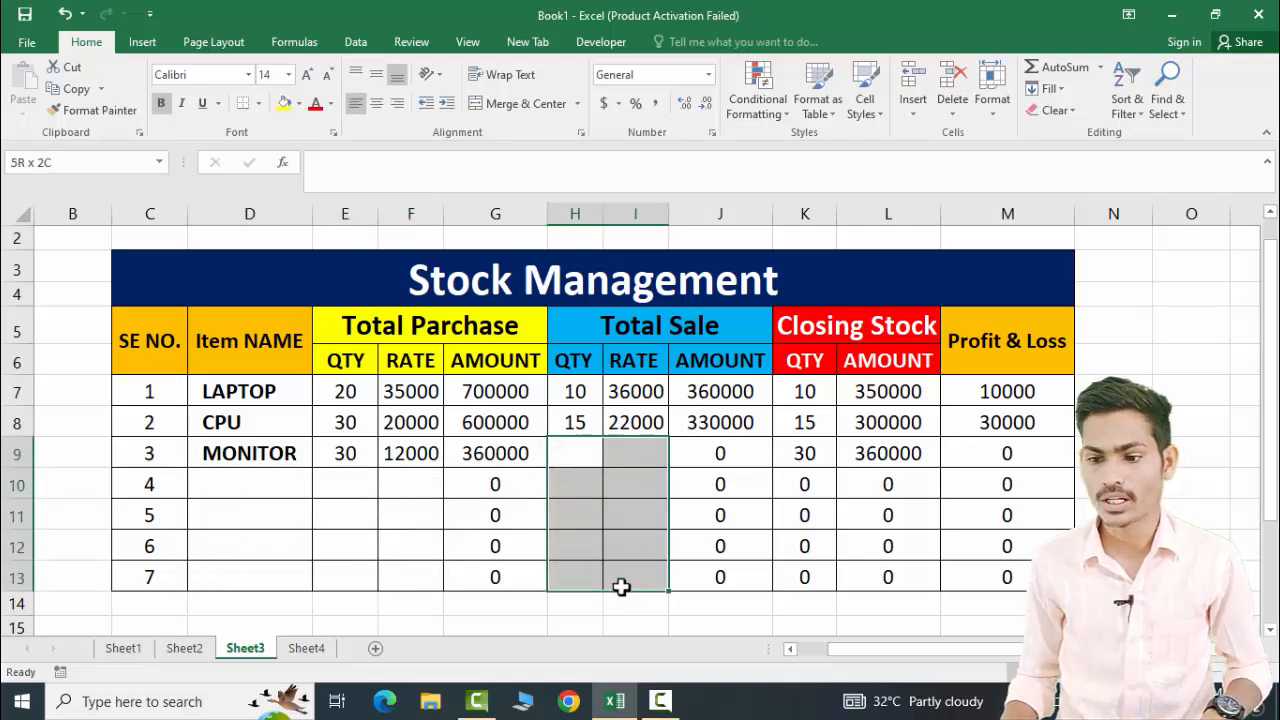